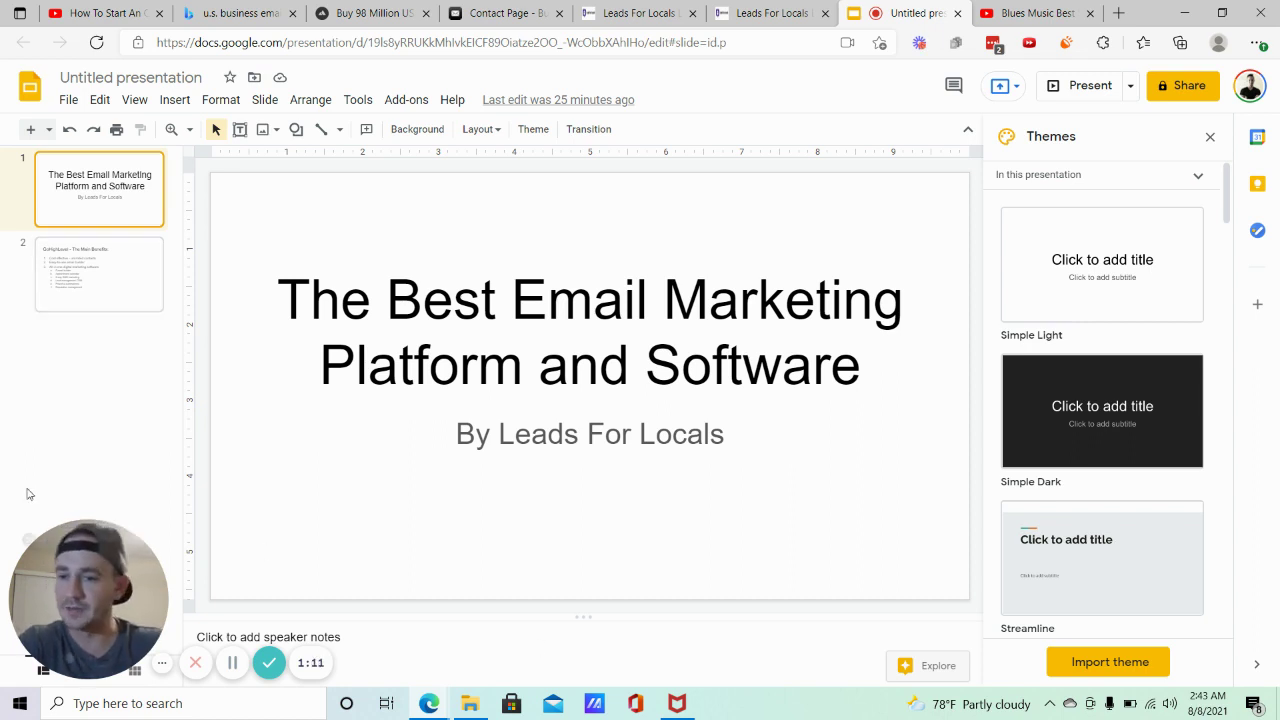
Show the second slide, which lists the main benefits of GoHighLevel
{"action": "left_click", "coordinate": [118, 264]}
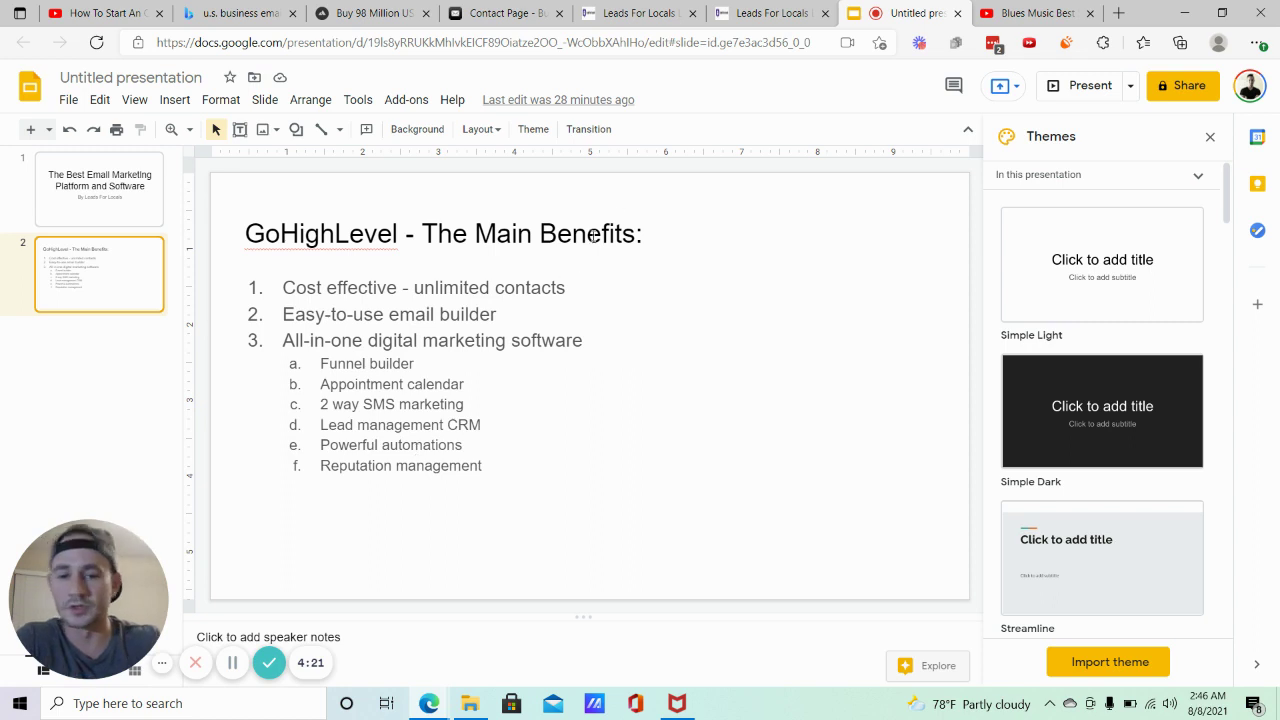
Switch to the GoHighLevel account and open its list of marketing emails
{"action": "left_click", "coordinate": [648, 15]}
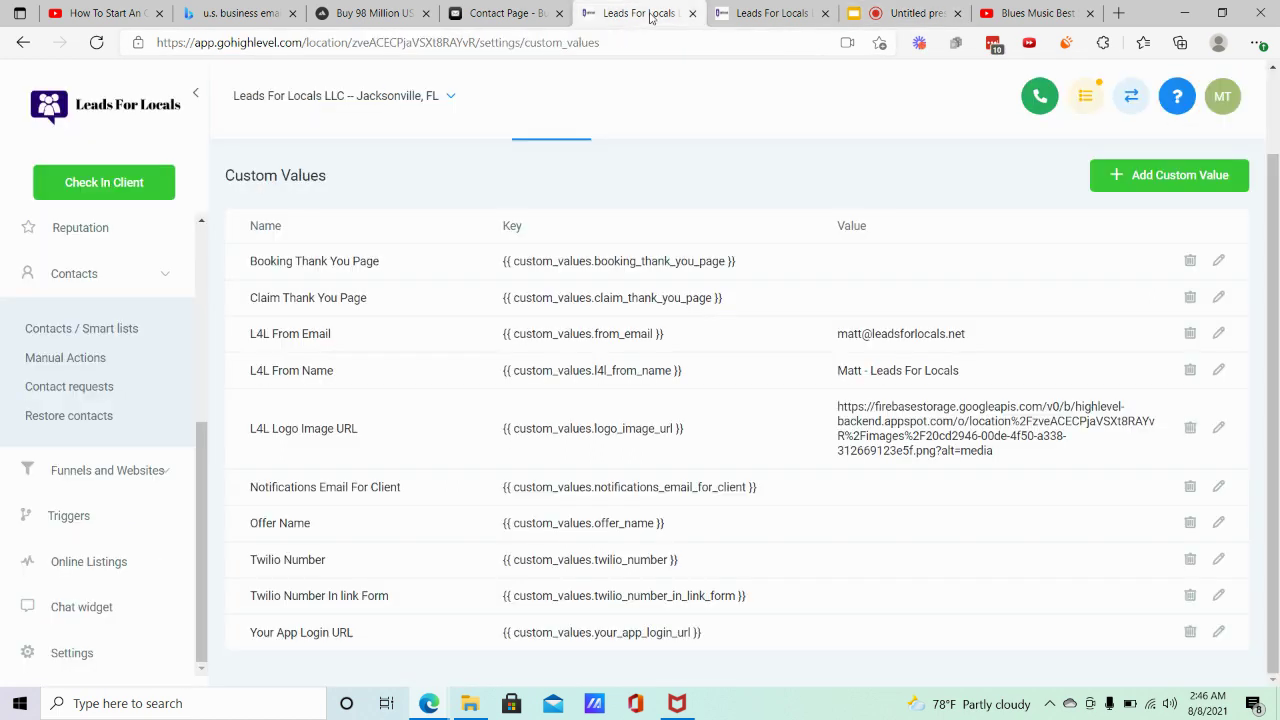
{"action": "scroll", "coordinate": [95, 370], "scroll_direction": "up", "scroll_amount": 5}
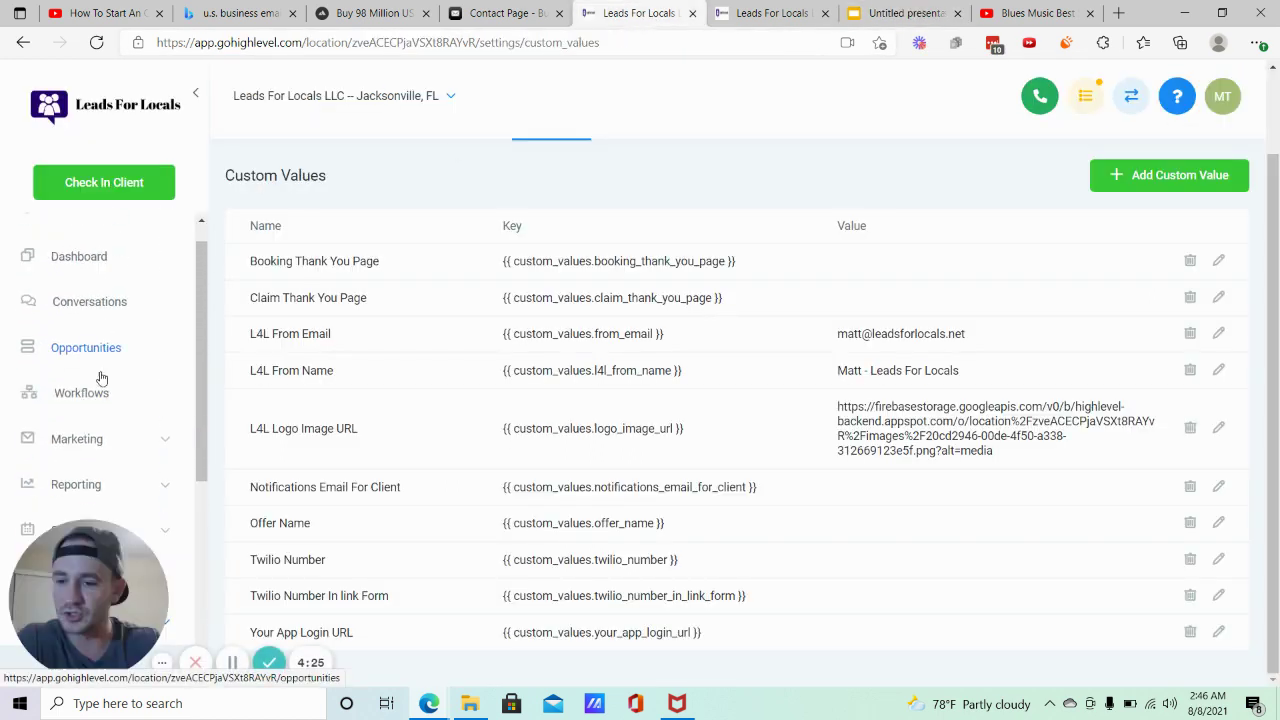
{"action": "left_click", "coordinate": [92, 438]}
{"action": "scroll", "coordinate": [80, 400], "scroll_direction": "down", "scroll_amount": 1}
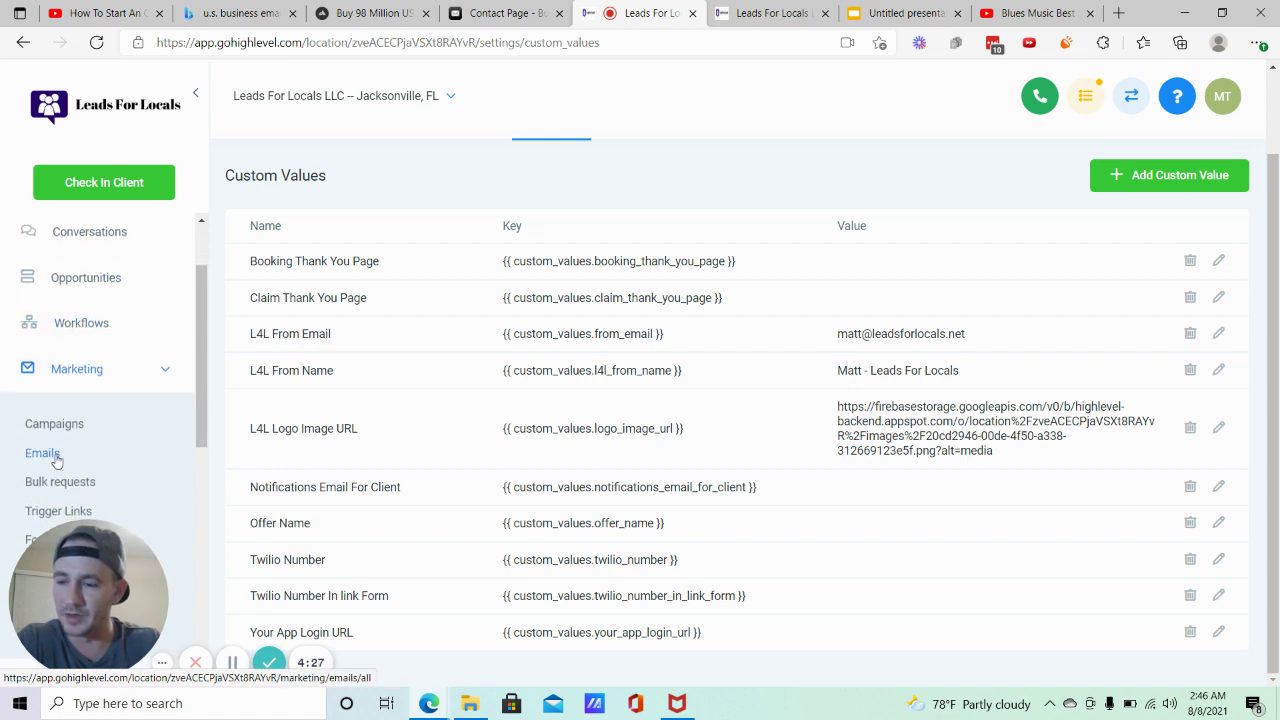
{"action": "scroll", "coordinate": [84, 365], "scroll_direction": "down", "scroll_amount": 1}
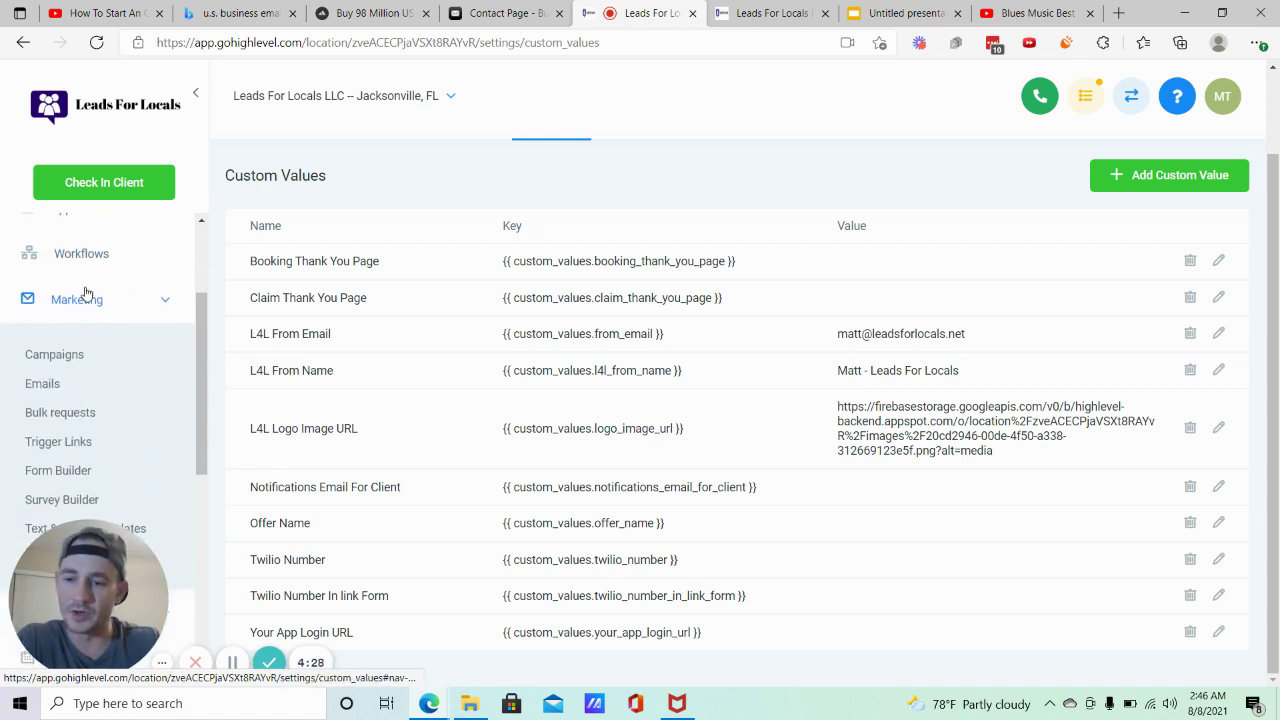
{"action": "left_click", "coordinate": [44, 386]}
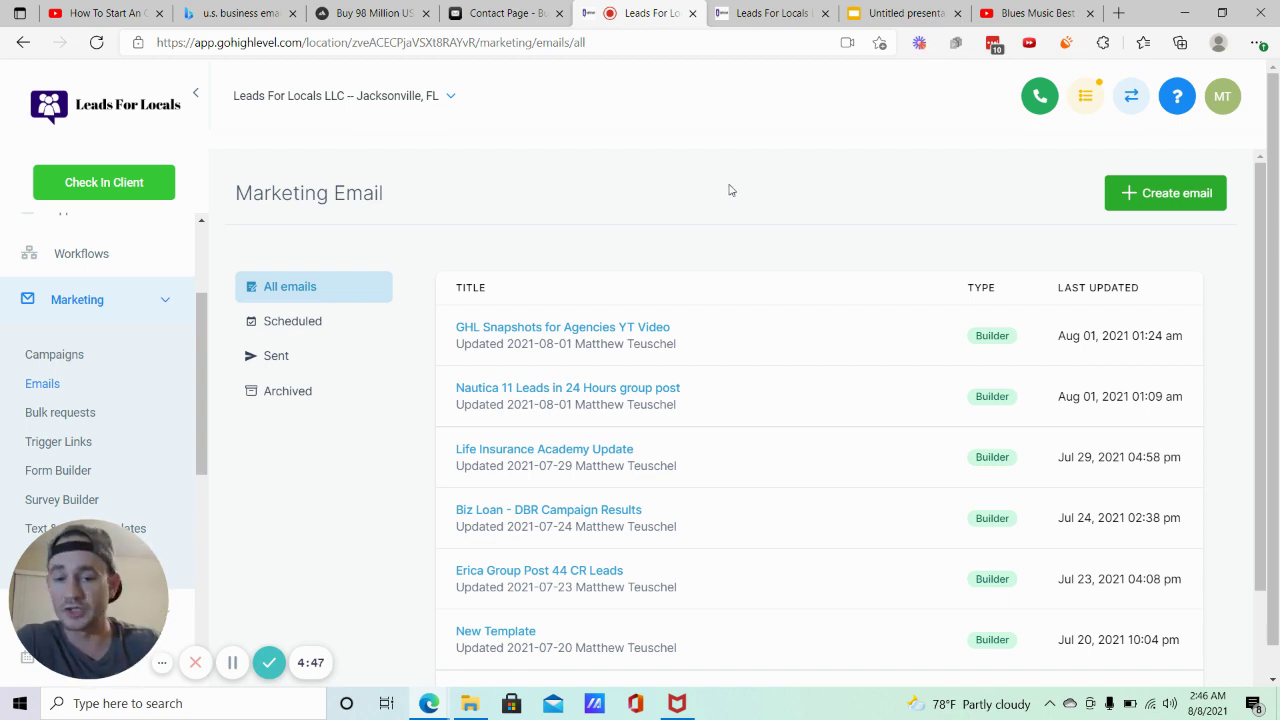
Open the "Biz Loan - DBR Campaign Results" email and examine its logo, banner, body text, call-to-action button and footer
{"action": "left_click", "coordinate": [590, 512]}
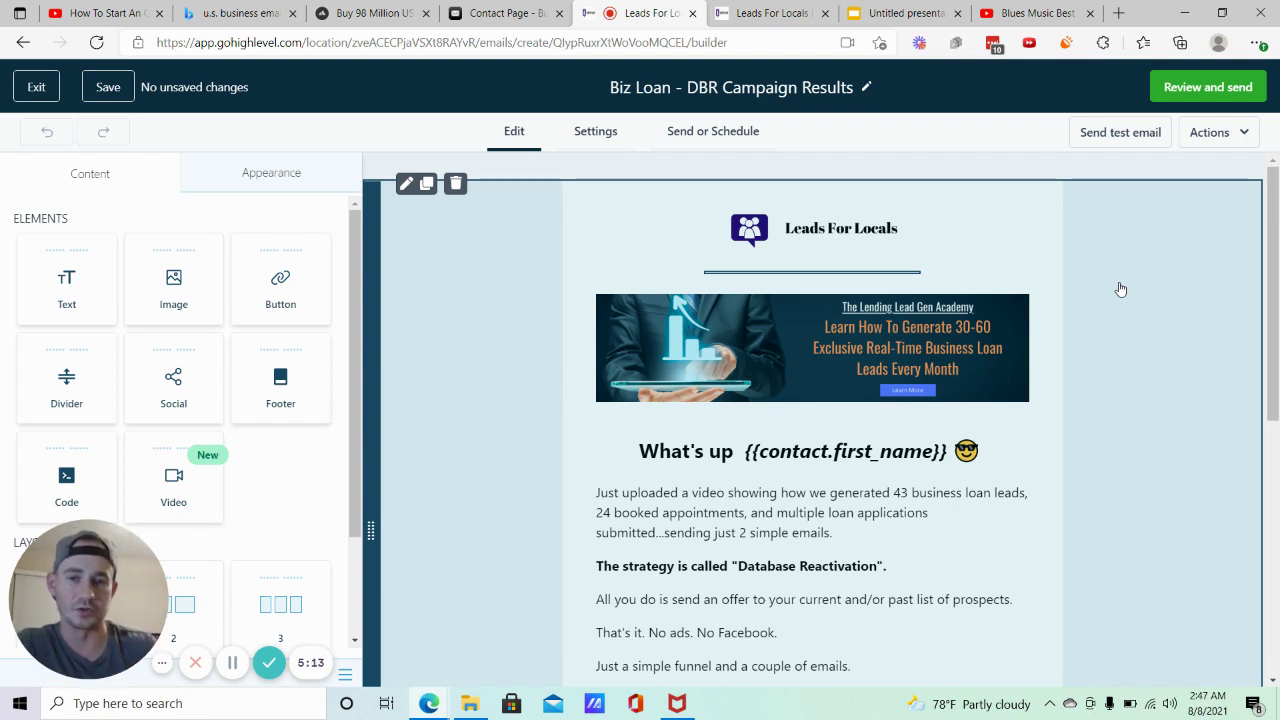
{"action": "scroll", "coordinate": [1119, 291], "scroll_direction": "down", "scroll_amount": 1}
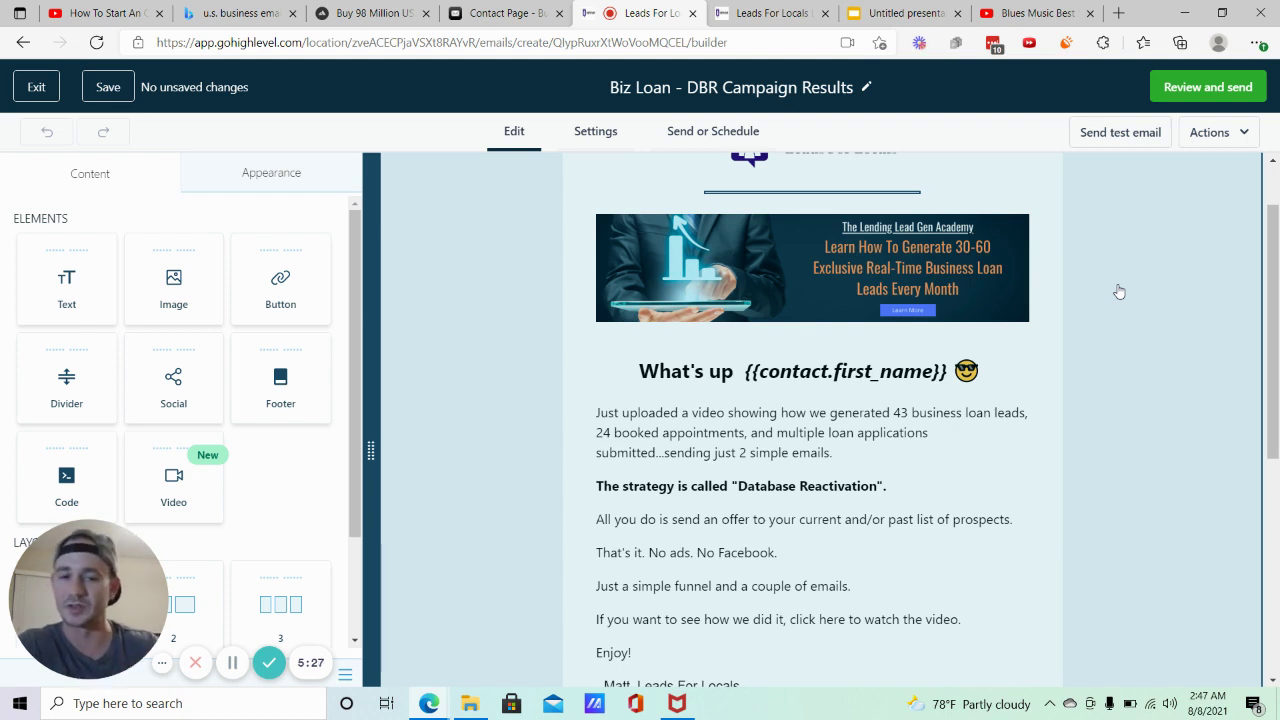
{"action": "scroll", "coordinate": [1094, 297], "scroll_direction": "up", "scroll_amount": 2}
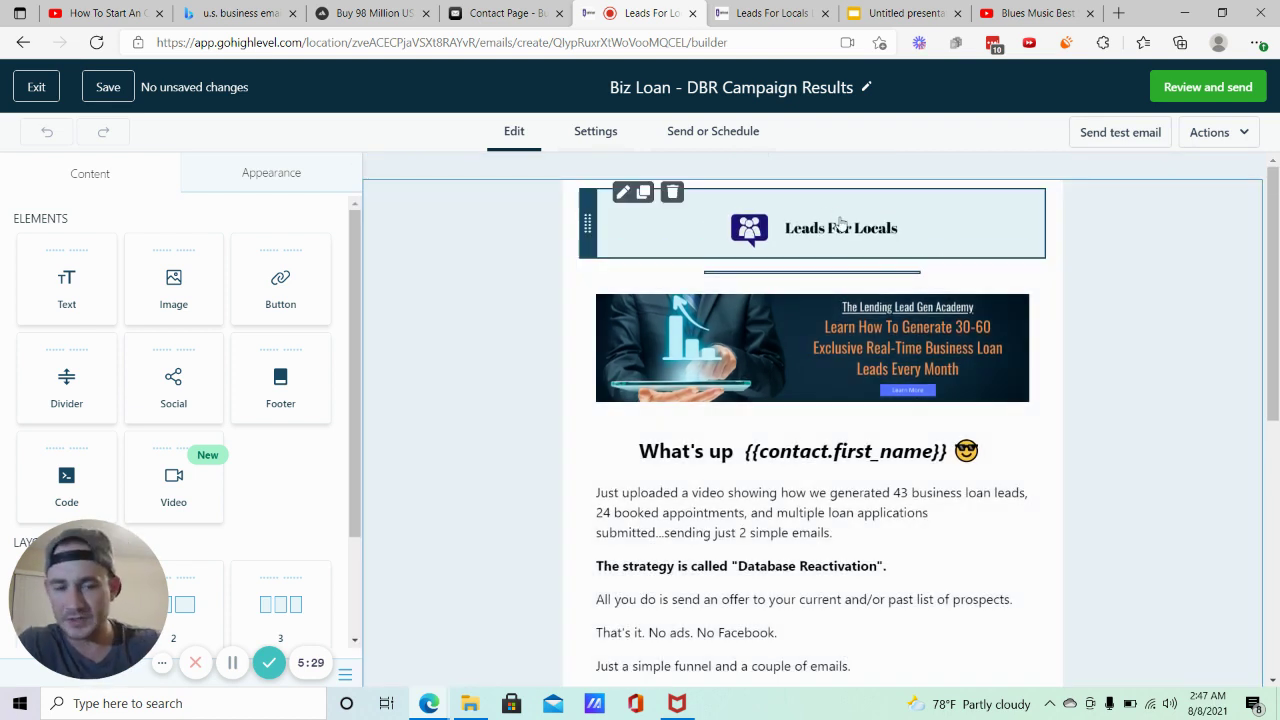
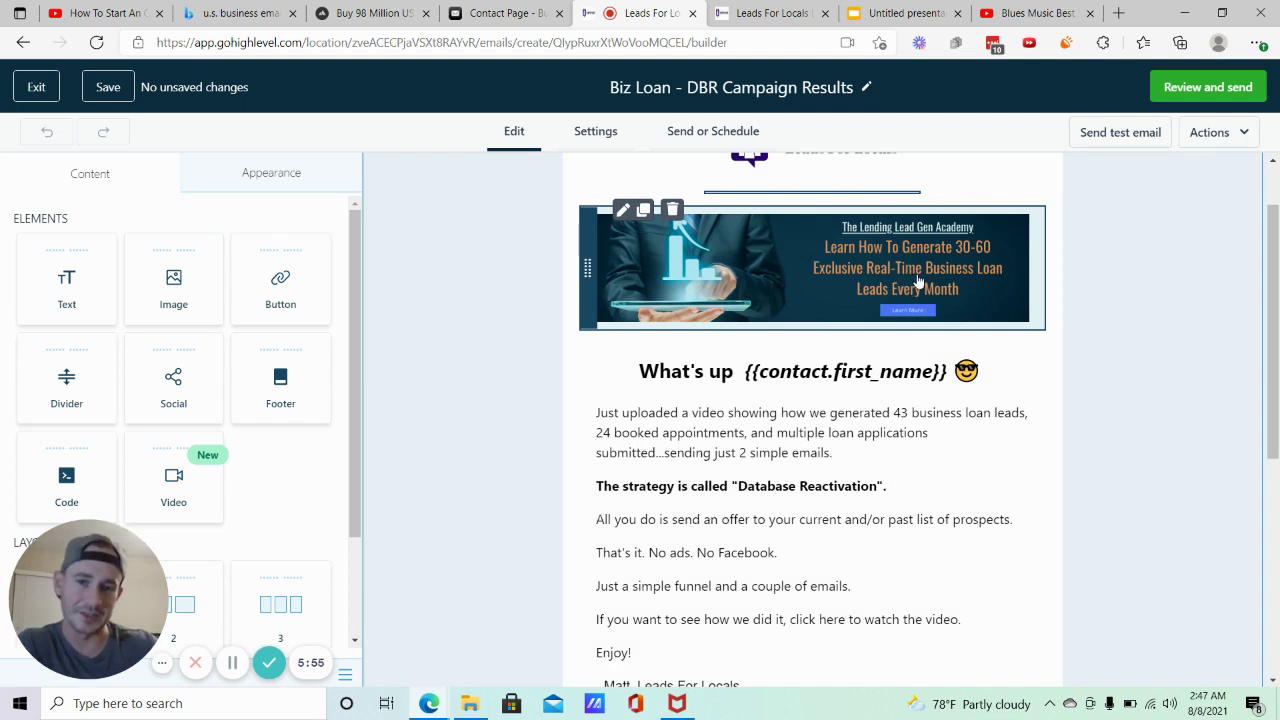
{"action": "scroll", "coordinate": [888, 200], "scroll_direction": "down", "scroll_amount": 1}
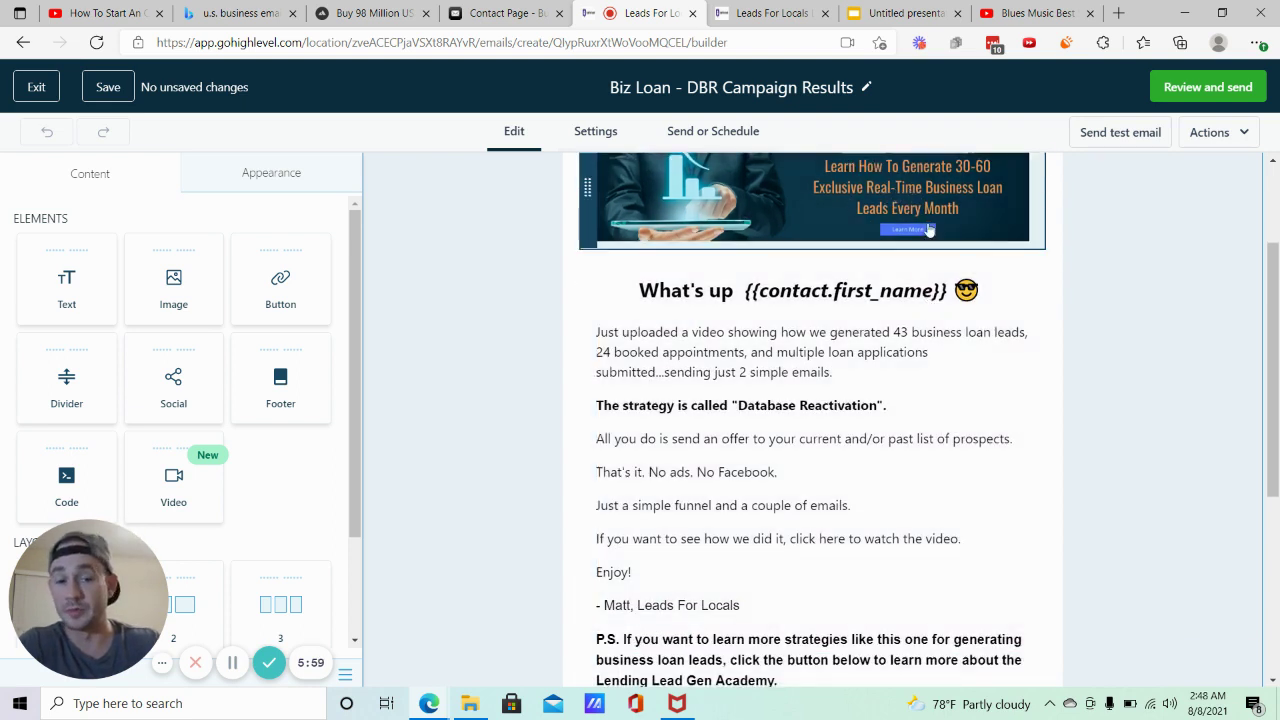
{"action": "scroll", "coordinate": [980, 330], "scroll_direction": "down", "scroll_amount": 1}
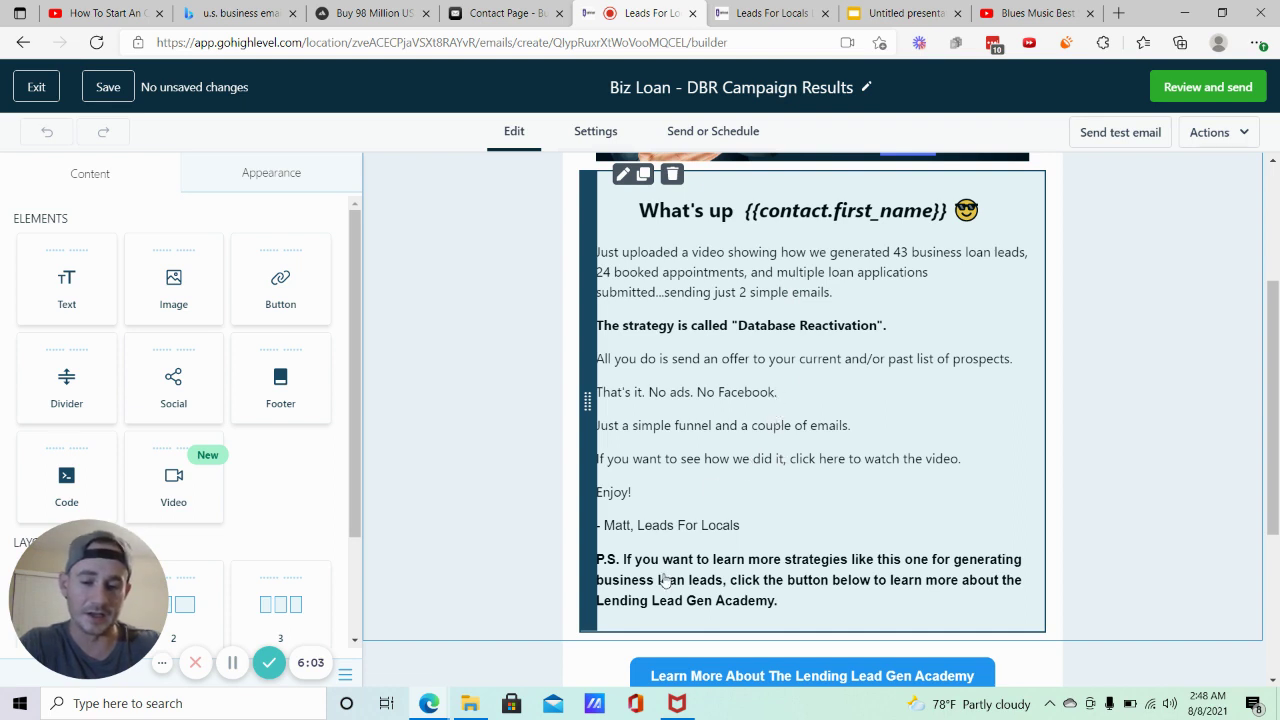
{"action": "scroll", "coordinate": [720, 490], "scroll_direction": "down", "scroll_amount": 1}
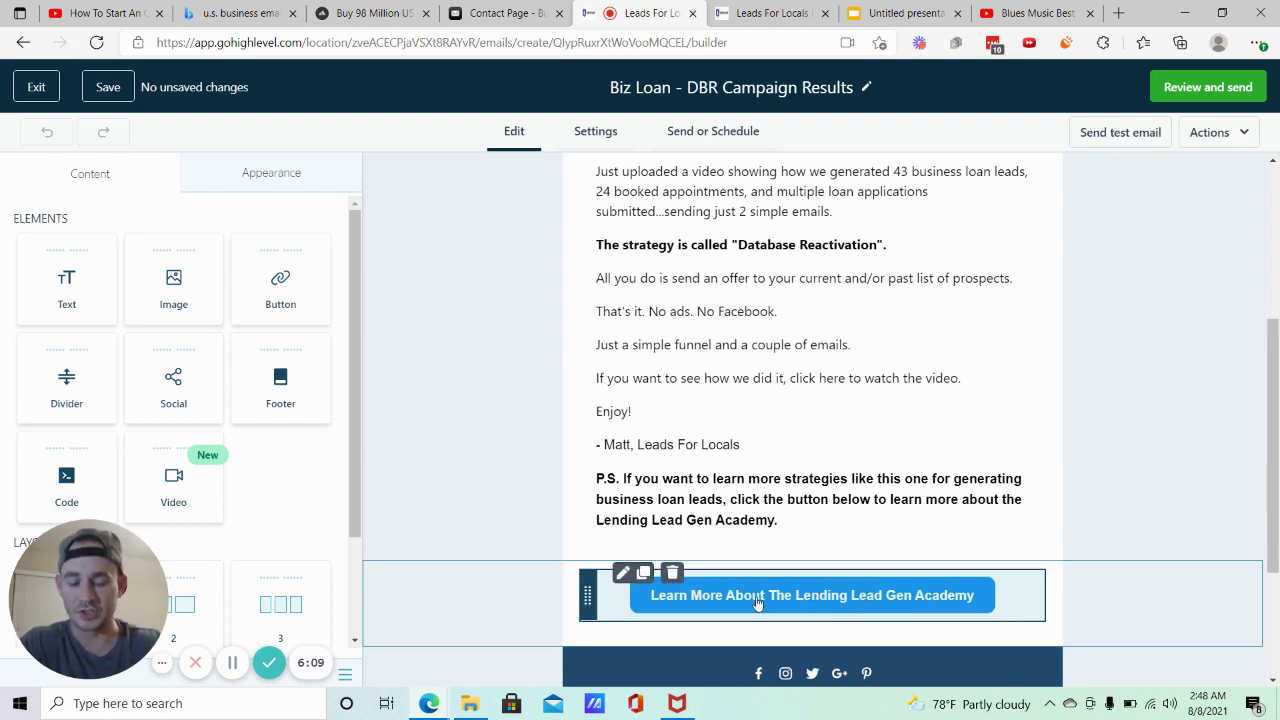
{"action": "scroll", "coordinate": [757, 601], "scroll_direction": "up", "scroll_amount": 3}
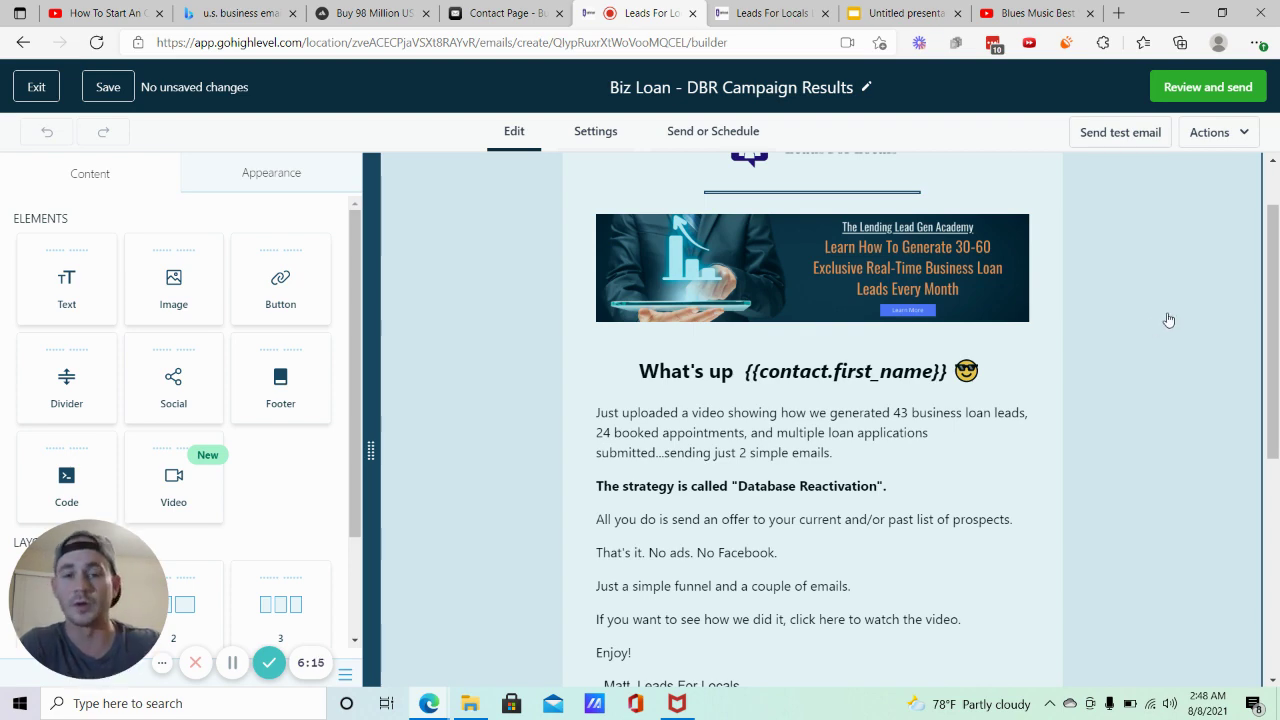
{"action": "scroll", "coordinate": [1160, 318], "scroll_direction": "down", "scroll_amount": 4}
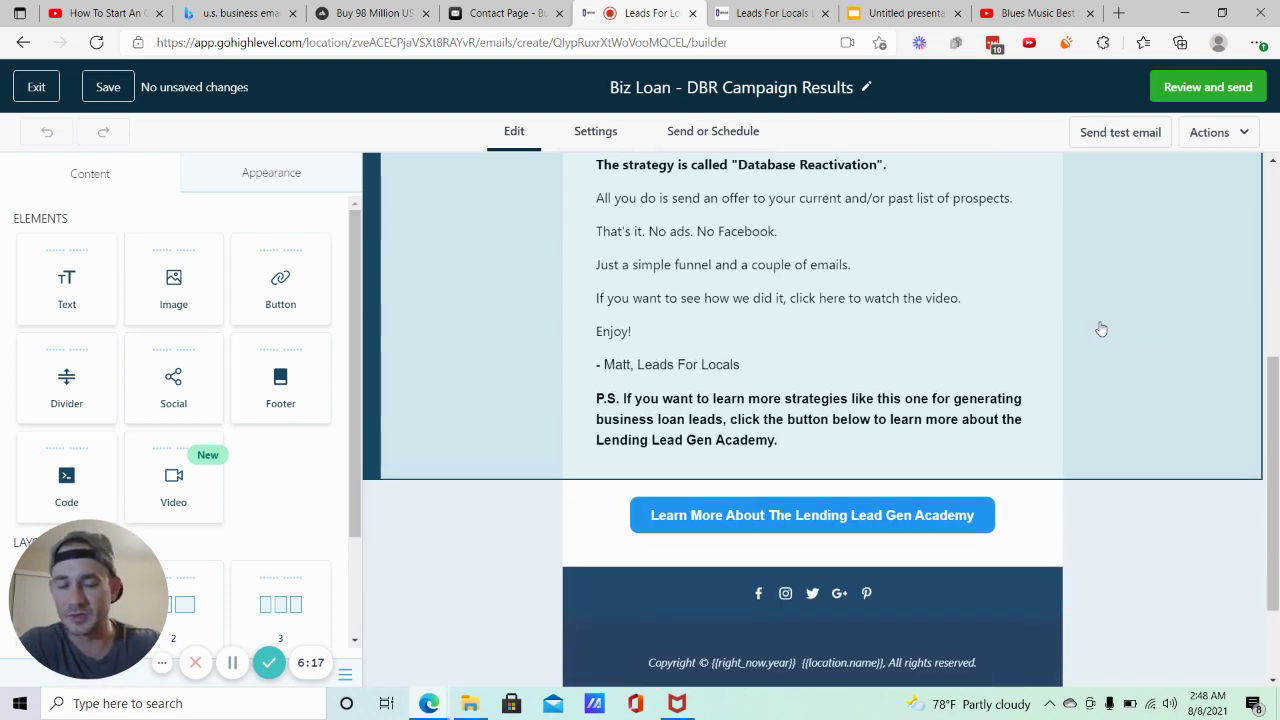
{"action": "scroll", "coordinate": [879, 358], "scroll_direction": "up", "scroll_amount": 1}
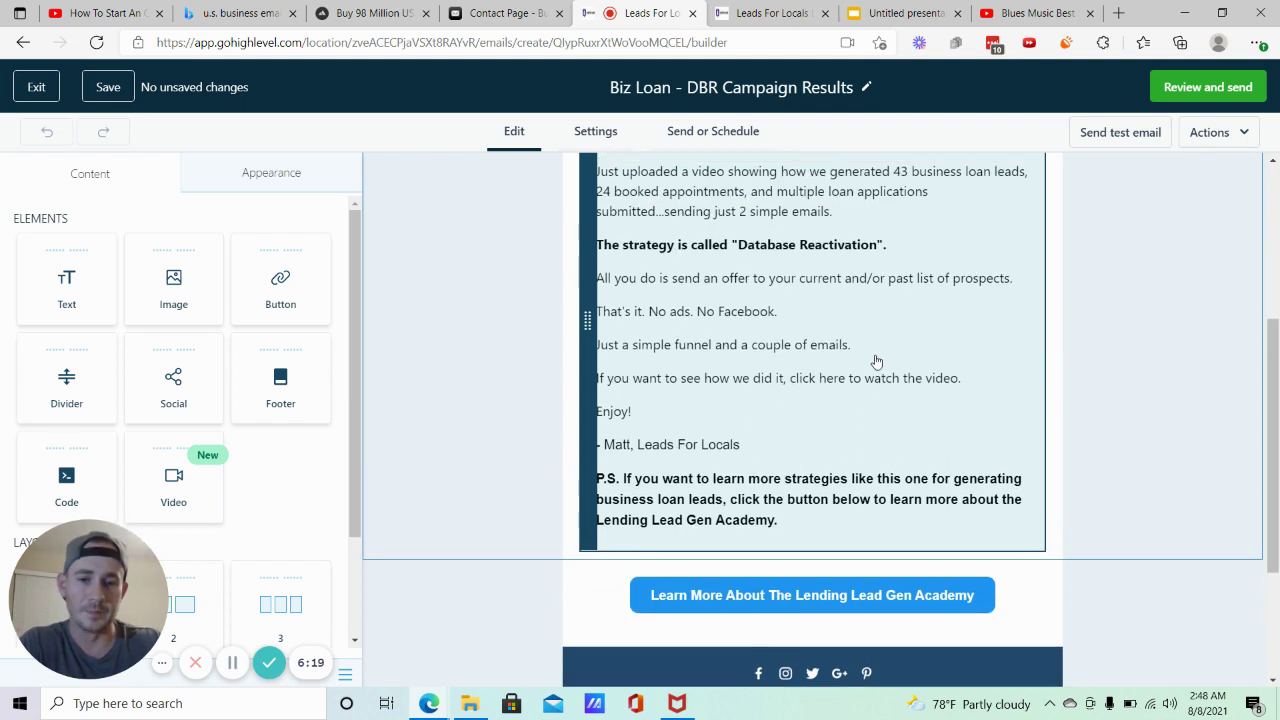
{"action": "scroll", "coordinate": [879, 358], "scroll_direction": "up", "scroll_amount": 2}
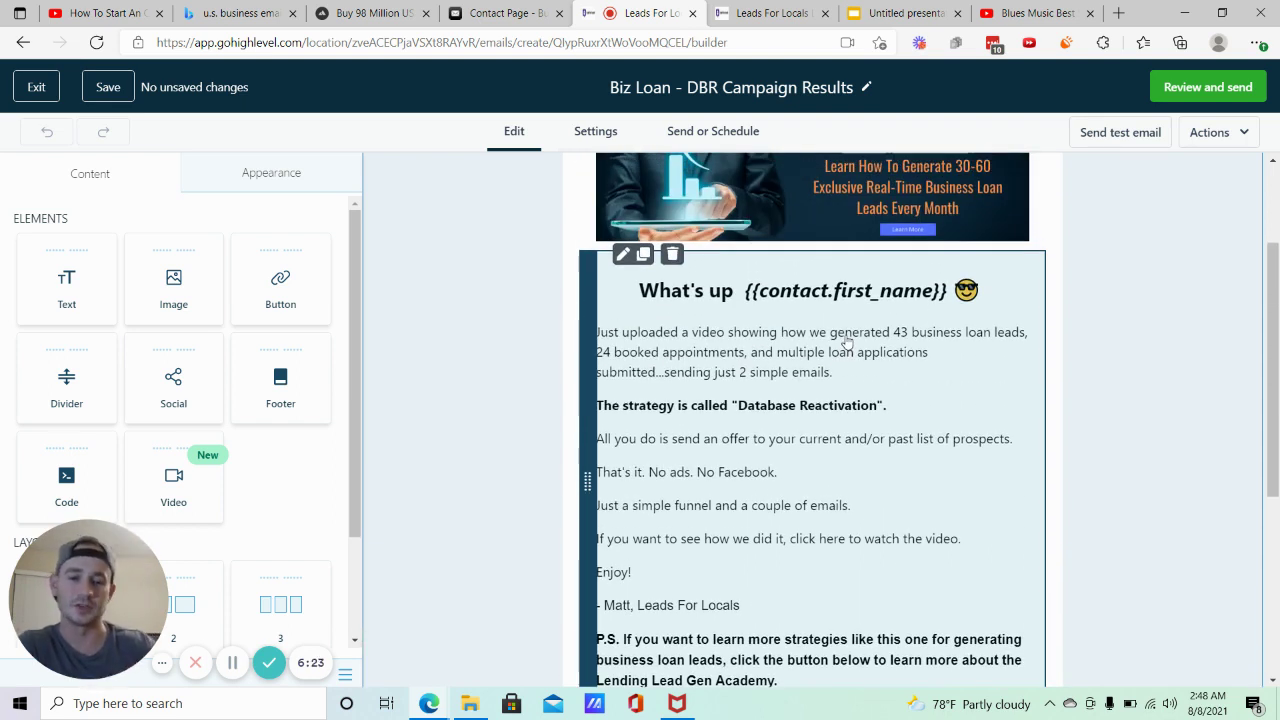
{"action": "scroll", "coordinate": [883, 343], "scroll_direction": "down", "scroll_amount": 1}
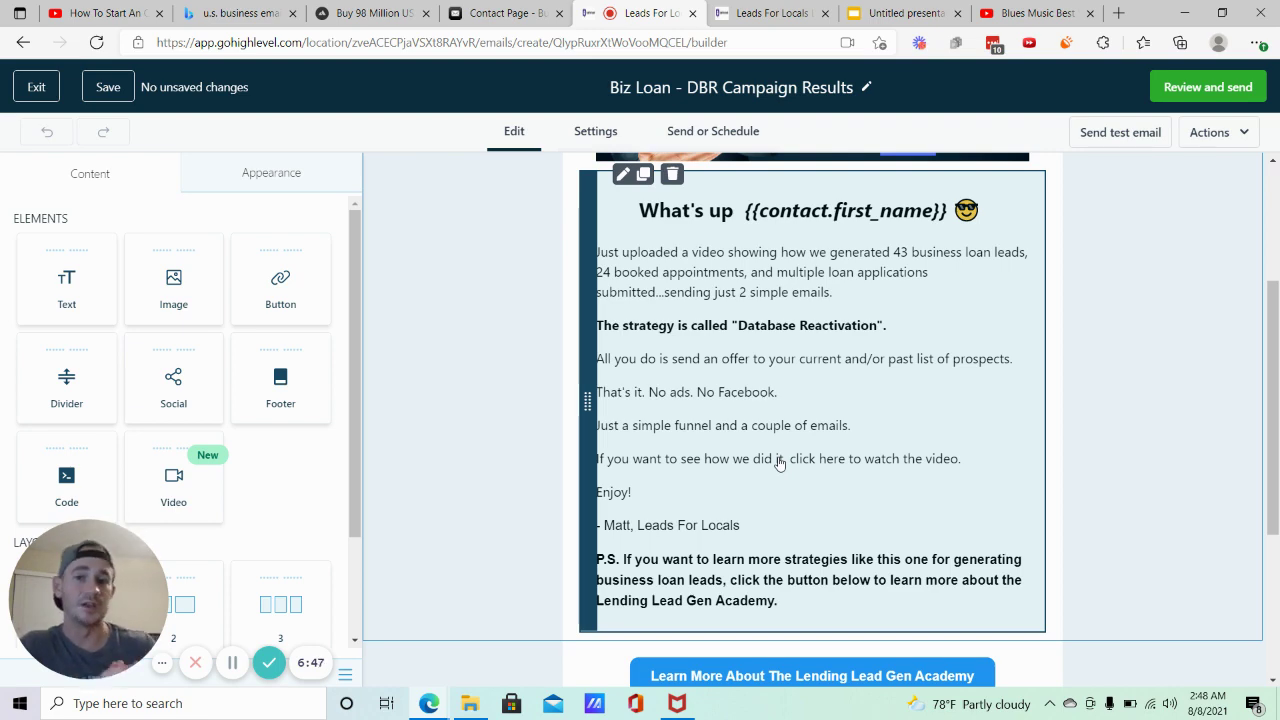
{"action": "scroll", "coordinate": [779, 463], "scroll_direction": "up", "scroll_amount": 2}
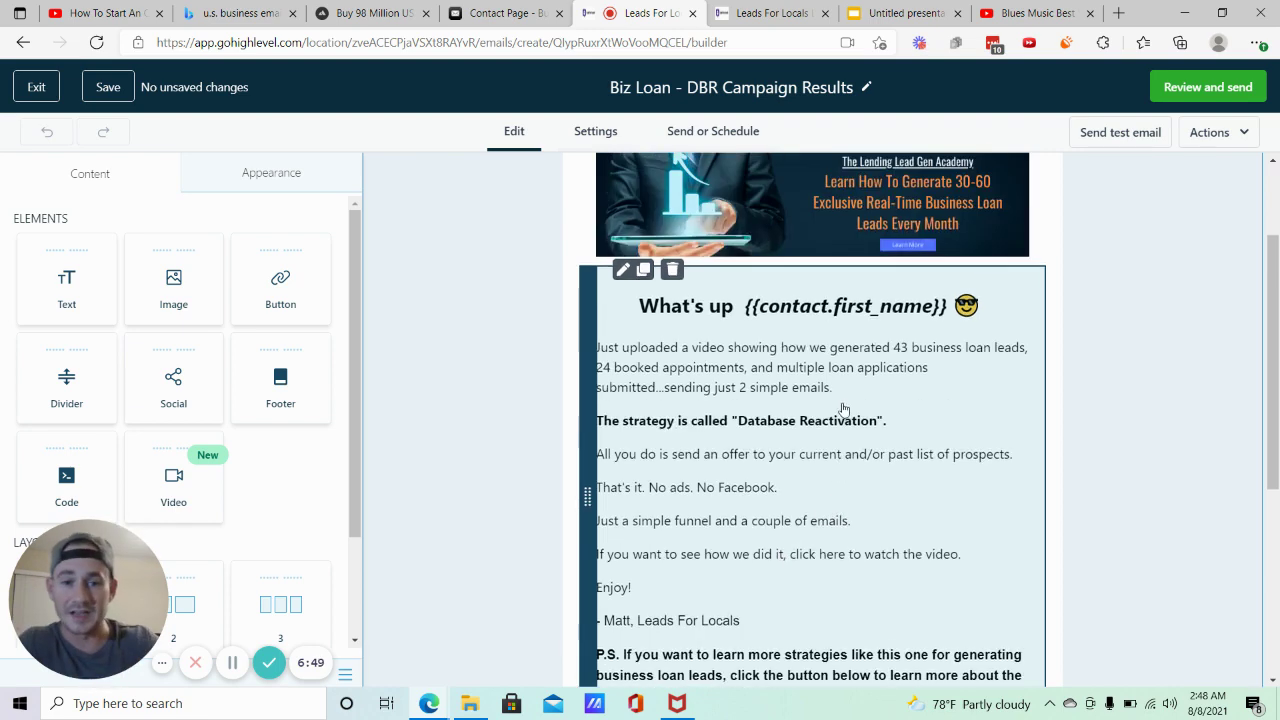
{"action": "scroll", "coordinate": [857, 557], "scroll_direction": "down", "scroll_amount": 3}
{"action": "scroll", "coordinate": [1123, 443], "scroll_direction": "up", "scroll_amount": 3}
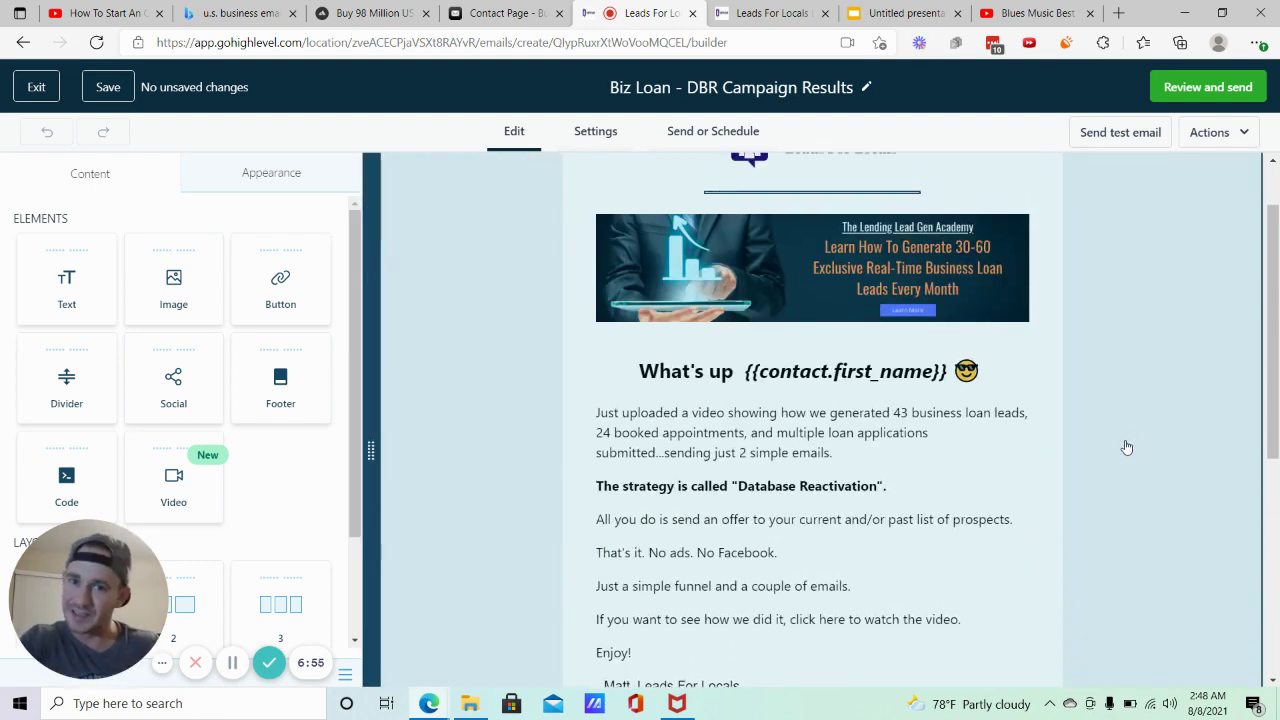
{"action": "scroll", "coordinate": [1040, 360], "scroll_direction": "up", "scroll_amount": 1}
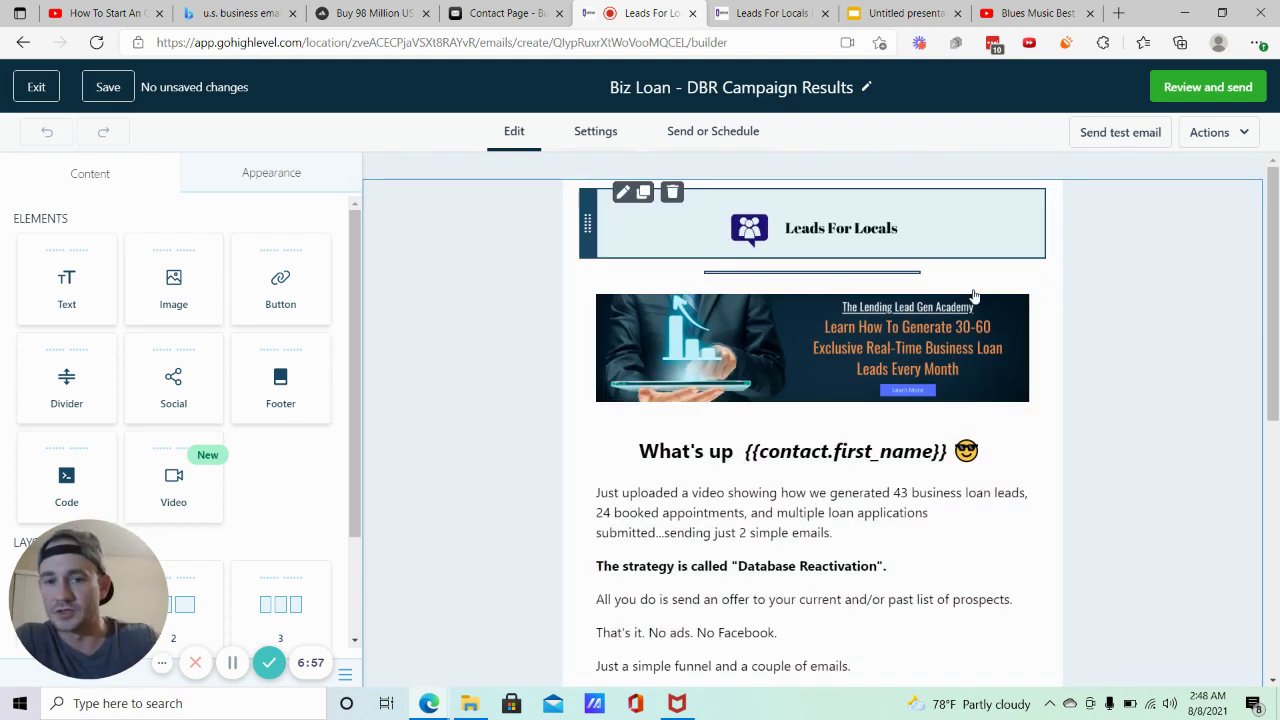
Exit the campaign results email and create a new marketing email from the Simple template
{"action": "left_click", "coordinate": [37, 88]}
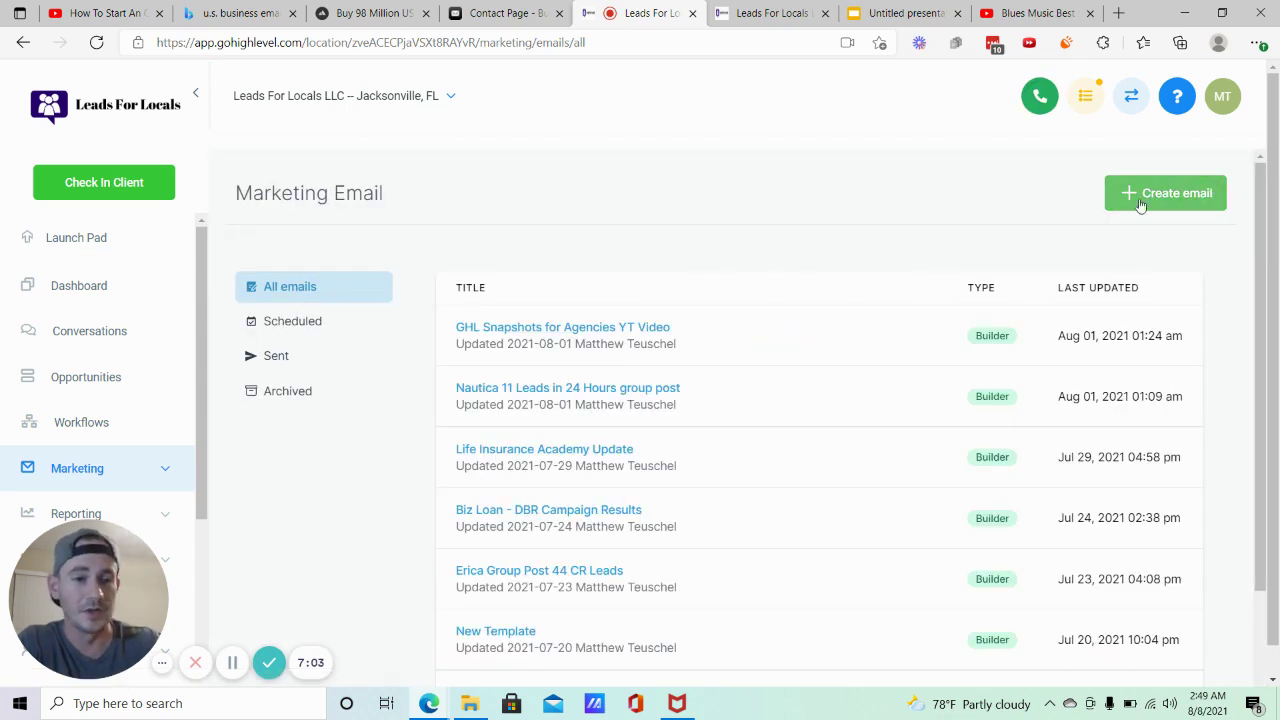
{"action": "left_click", "coordinate": [1172, 196]}
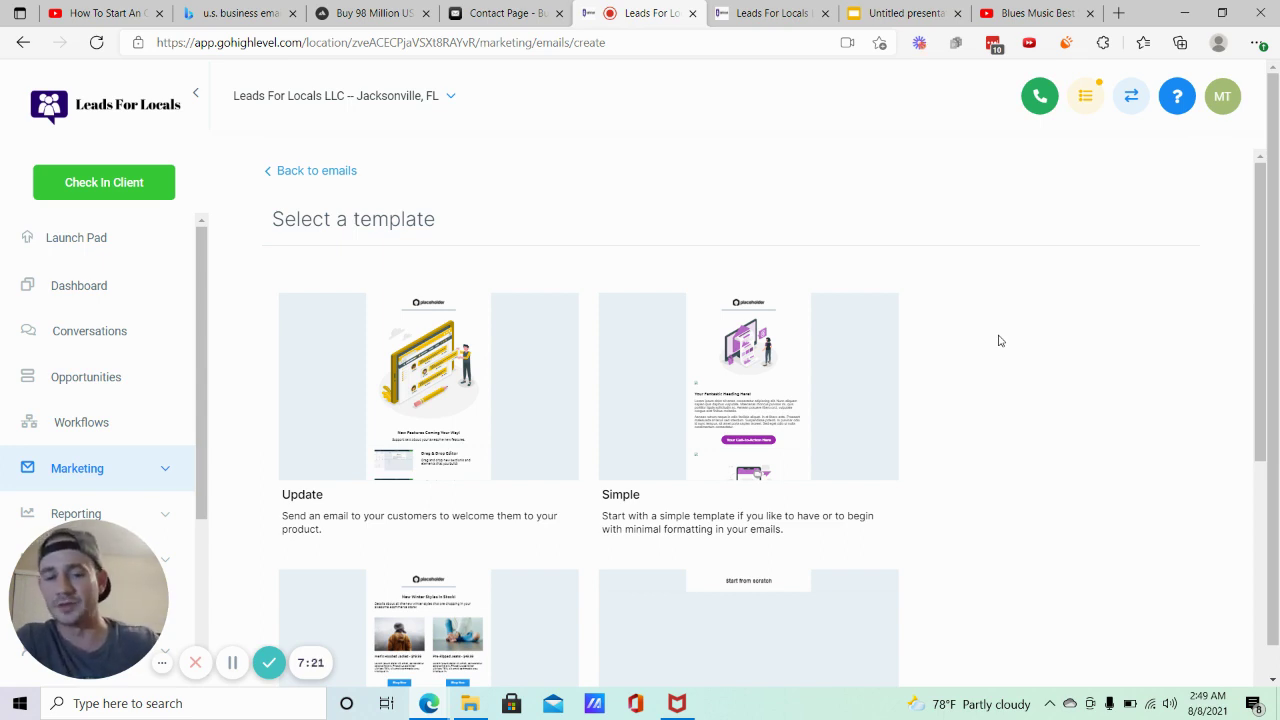
{"action": "scroll", "coordinate": [1049, 360], "scroll_direction": "down", "scroll_amount": 4}
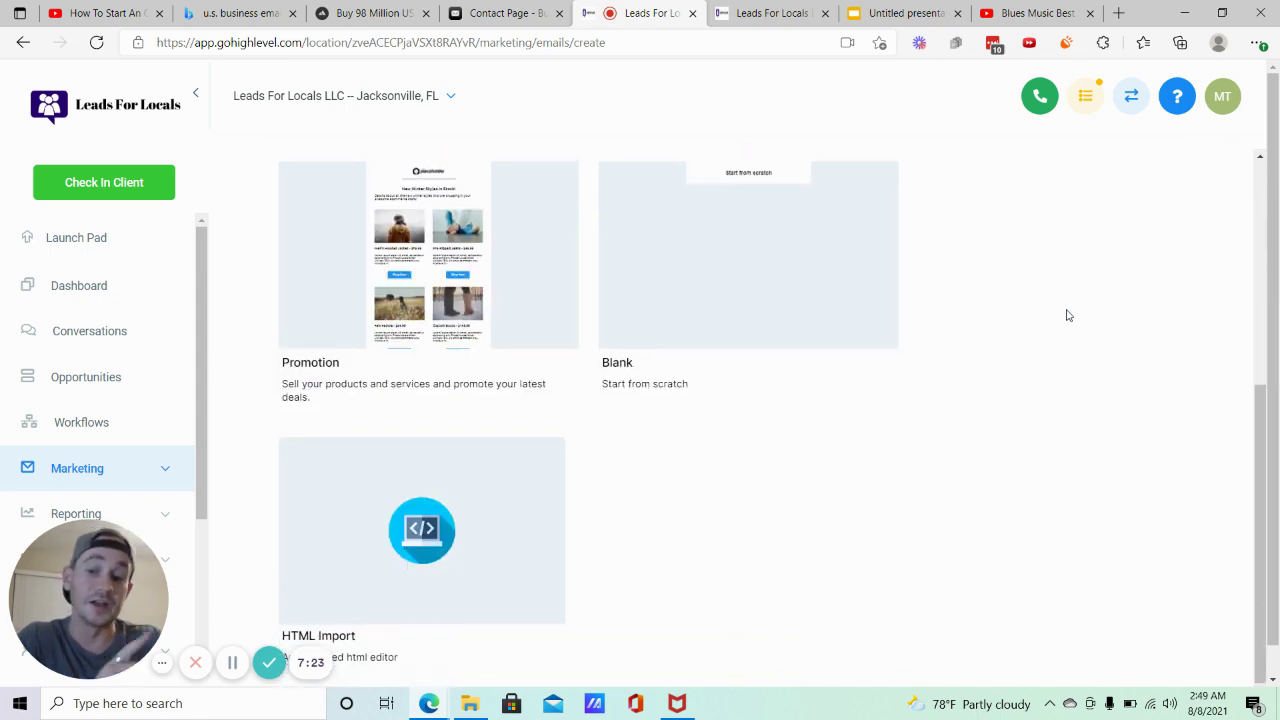
{"action": "scroll", "coordinate": [343, 549], "scroll_direction": "down", "scroll_amount": 1}
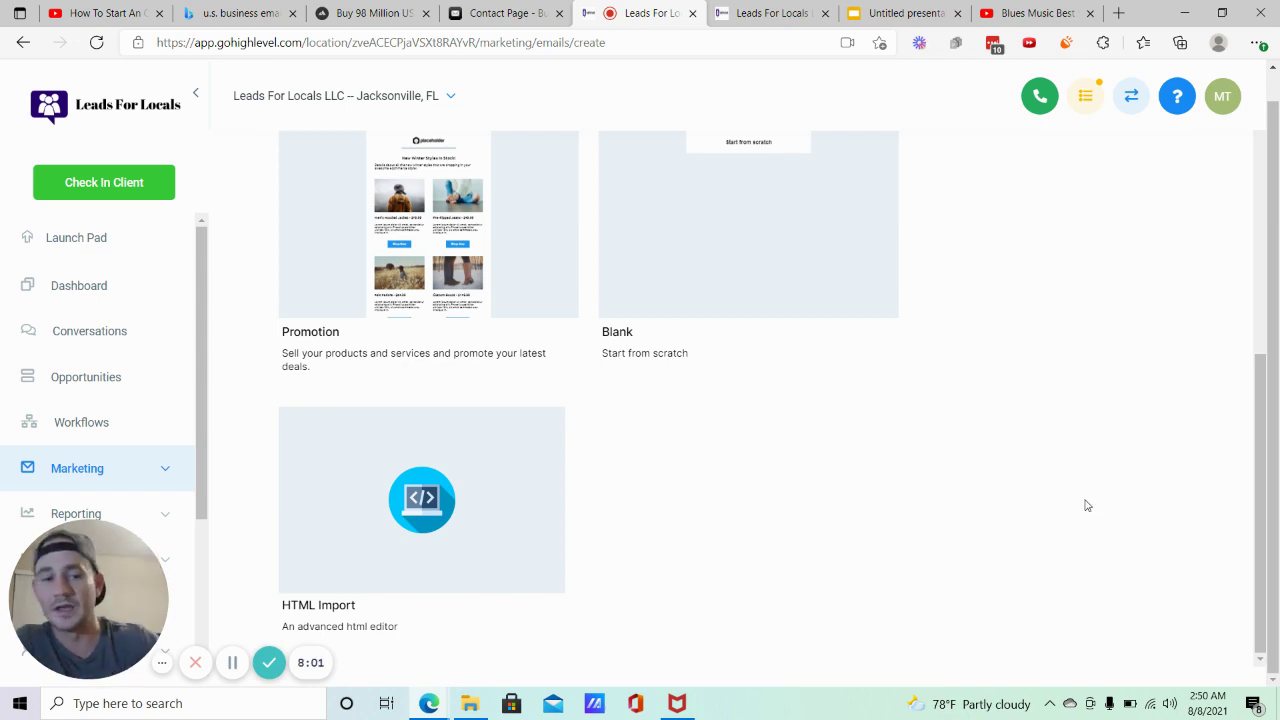
{"action": "scroll", "coordinate": [1087, 505], "scroll_direction": "up", "scroll_amount": 3}
{"action": "scroll", "coordinate": [1046, 391], "scroll_direction": "up", "scroll_amount": 1}
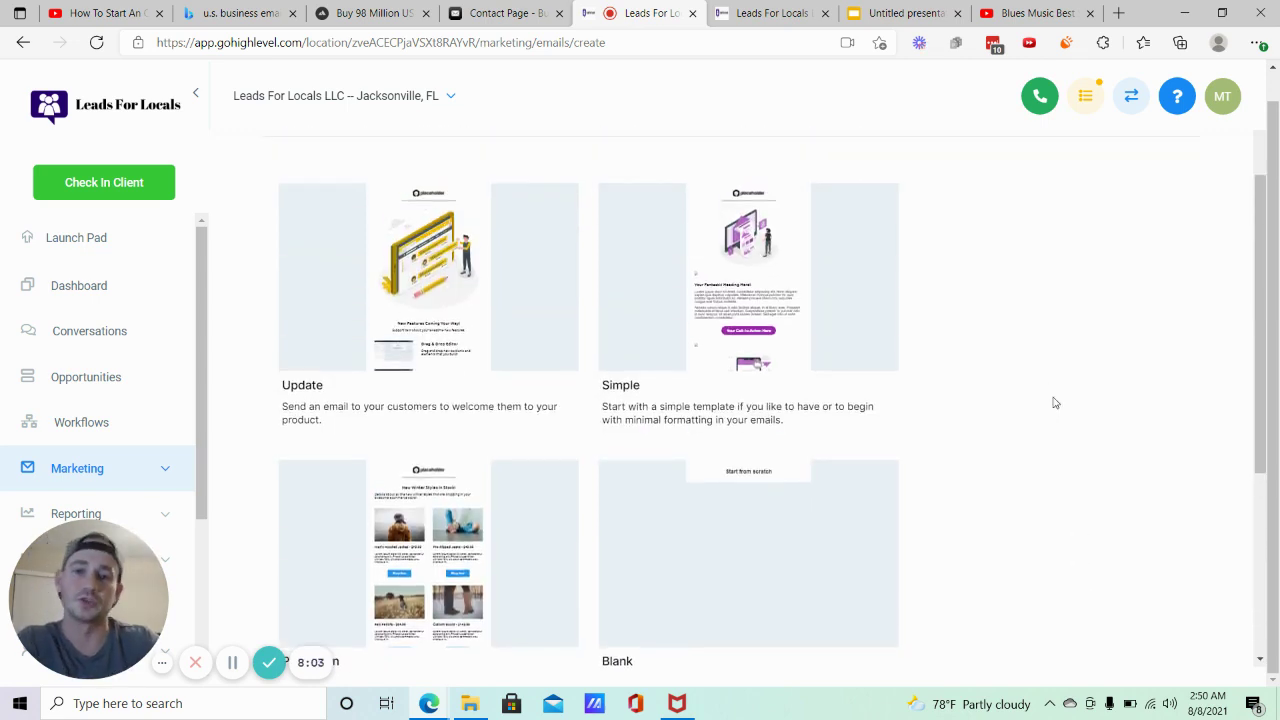
{"action": "mouse_move", "coordinate": [786, 238]}
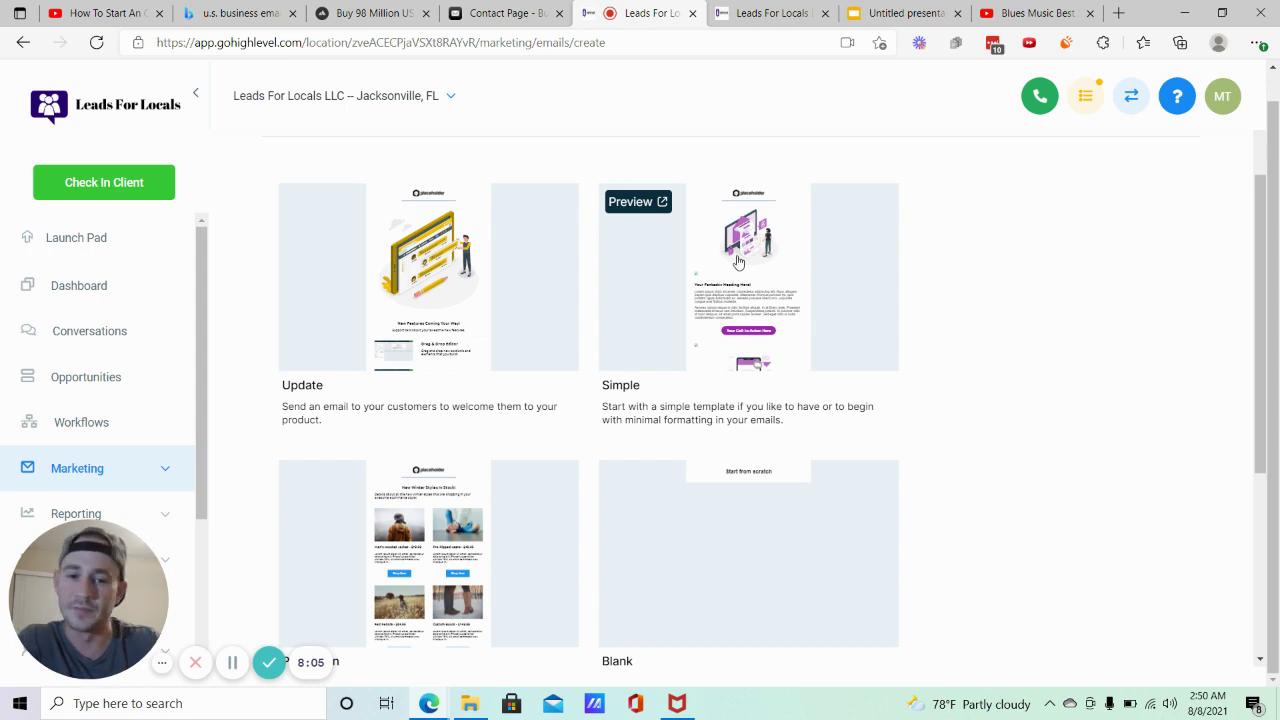
{"action": "left_click", "coordinate": [744, 298]}
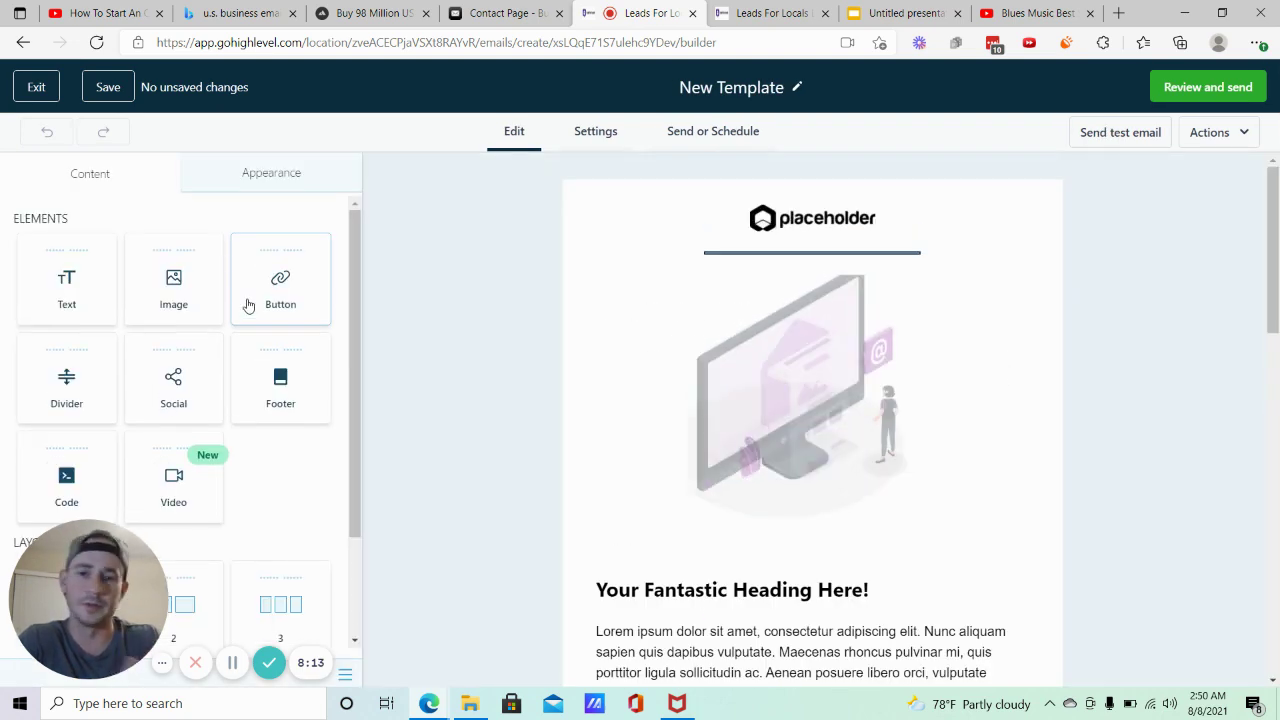
Add a three-column layout row at the start of the email, above the placeholder logo
{"action": "scroll", "coordinate": [126, 246], "scroll_direction": "down", "scroll_amount": 1}
{"action": "scroll", "coordinate": [114, 294], "scroll_direction": "up", "scroll_amount": 1}
{"action": "scroll", "coordinate": [198, 323], "scroll_direction": "down", "scroll_amount": 2}
{"action": "scroll", "coordinate": [198, 323], "scroll_direction": "down", "scroll_amount": 1}
{"action": "left_click_drag", "start_coordinate": [162, 663], "coordinate": [499, 452]}
{"action": "left_click", "coordinate": [499, 452]}
{"action": "scroll", "coordinate": [128, 486], "scroll_direction": "up", "scroll_amount": 2}
{"action": "scroll", "coordinate": [286, 494], "scroll_direction": "down", "scroll_amount": 2}
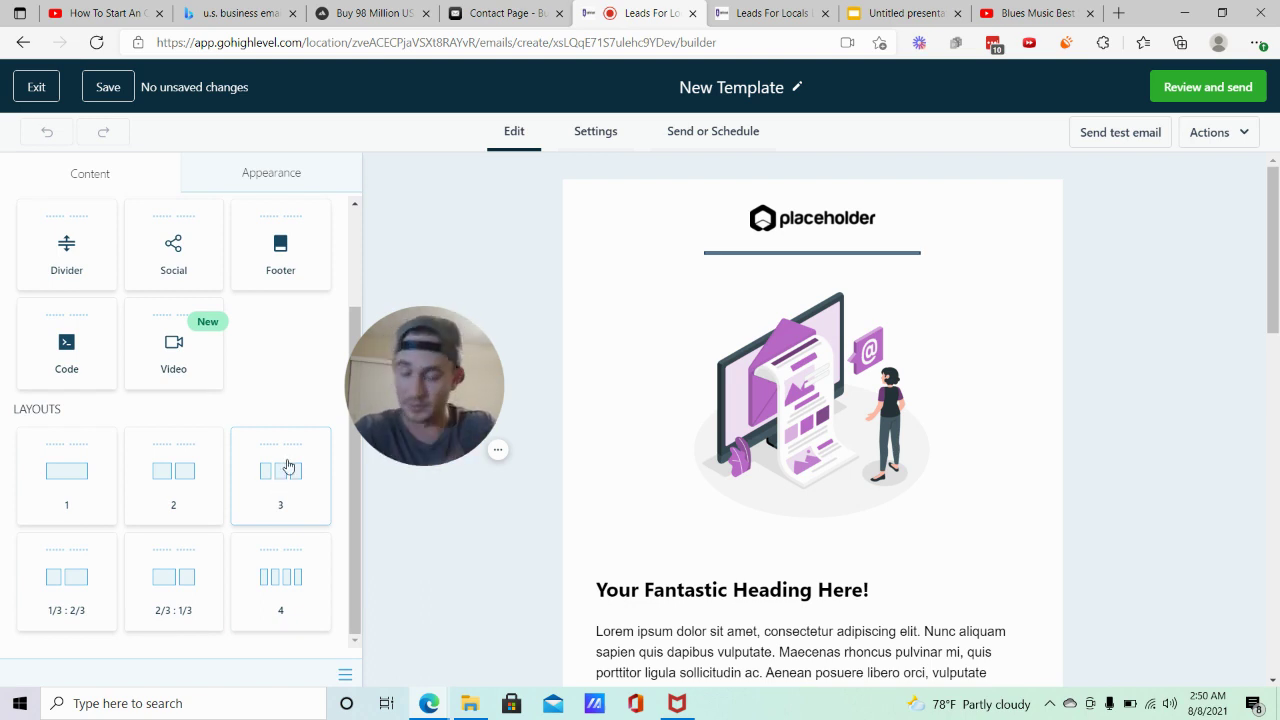
{"action": "left_click_drag", "start_coordinate": [280, 474], "coordinate": [780, 278]}
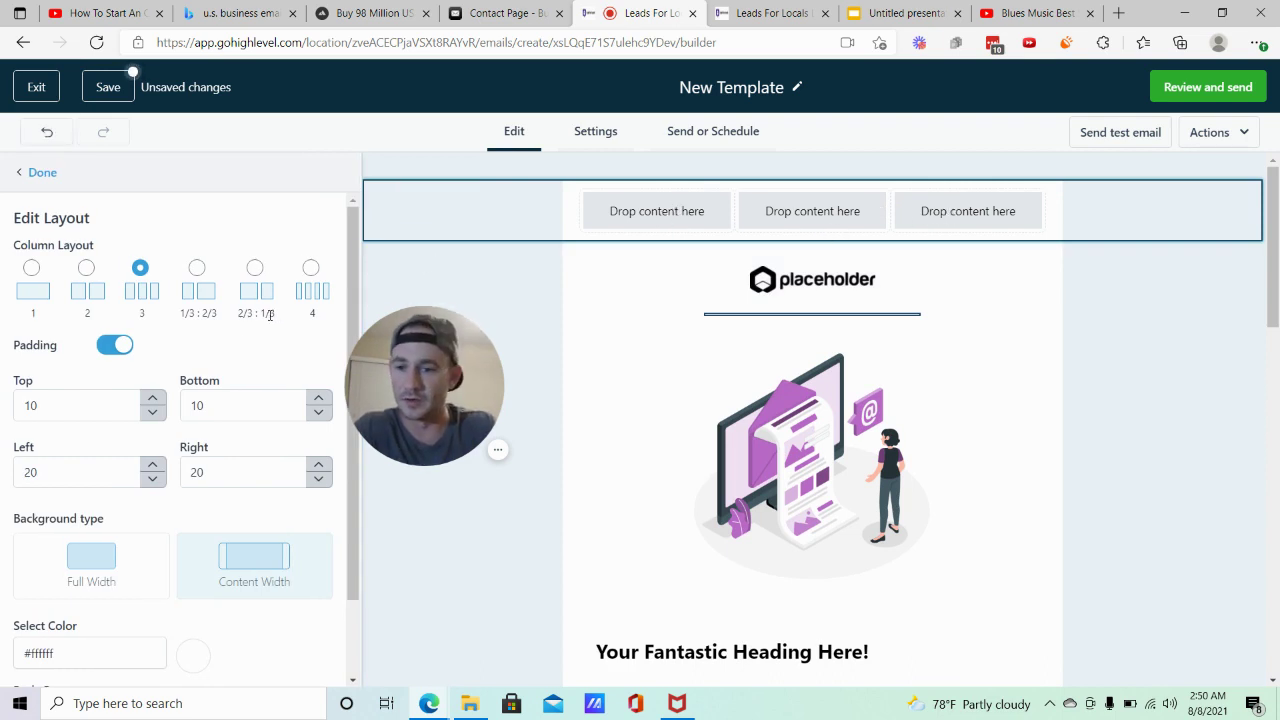
{"action": "left_click", "coordinate": [511, 249]}
Place an image element in the first column of the three-column row and delete the whole row
{"action": "scroll", "coordinate": [140, 300], "scroll_direction": "up", "scroll_amount": 2}
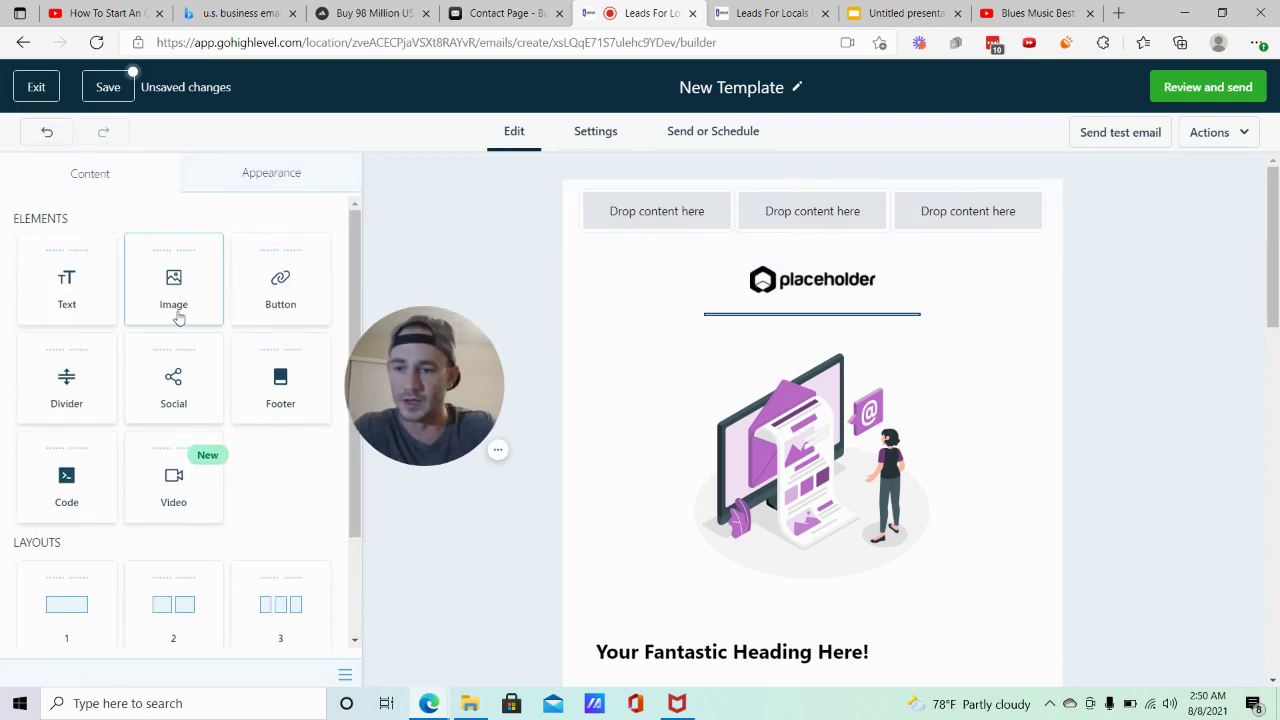
{"action": "left_click_drag", "start_coordinate": [174, 277], "coordinate": [666, 209]}
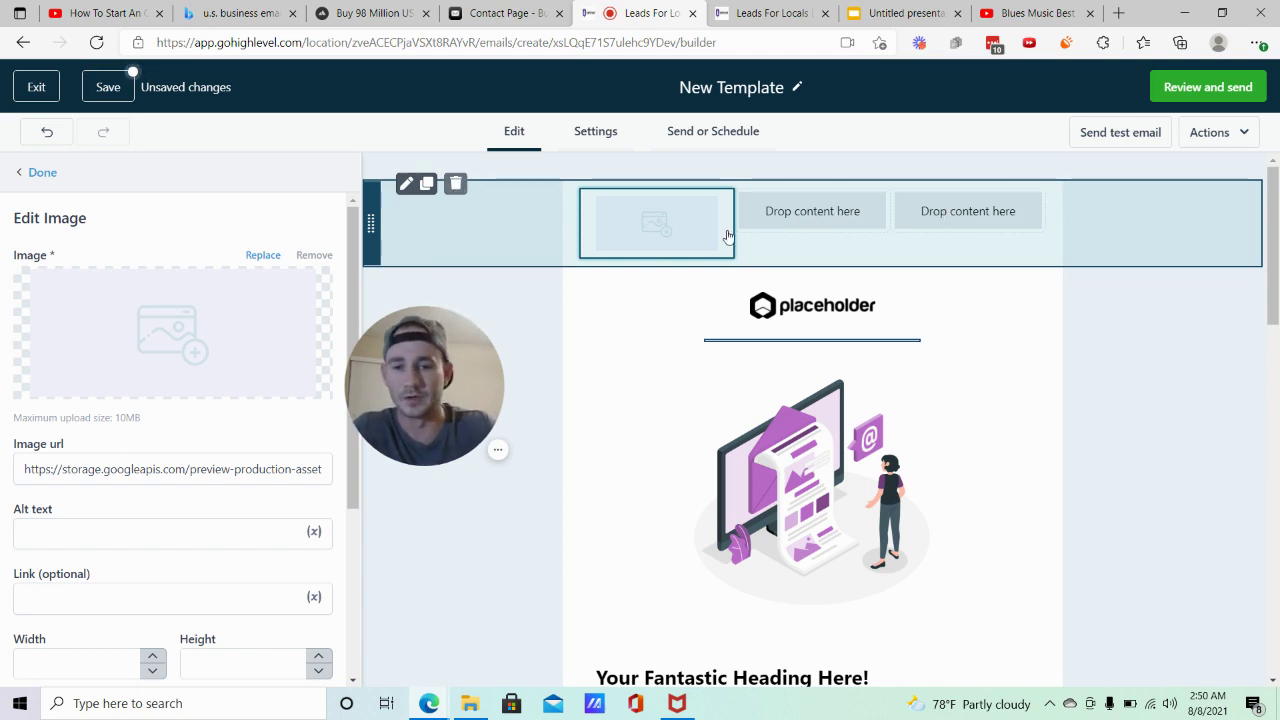
{"action": "left_click", "coordinate": [456, 185]}
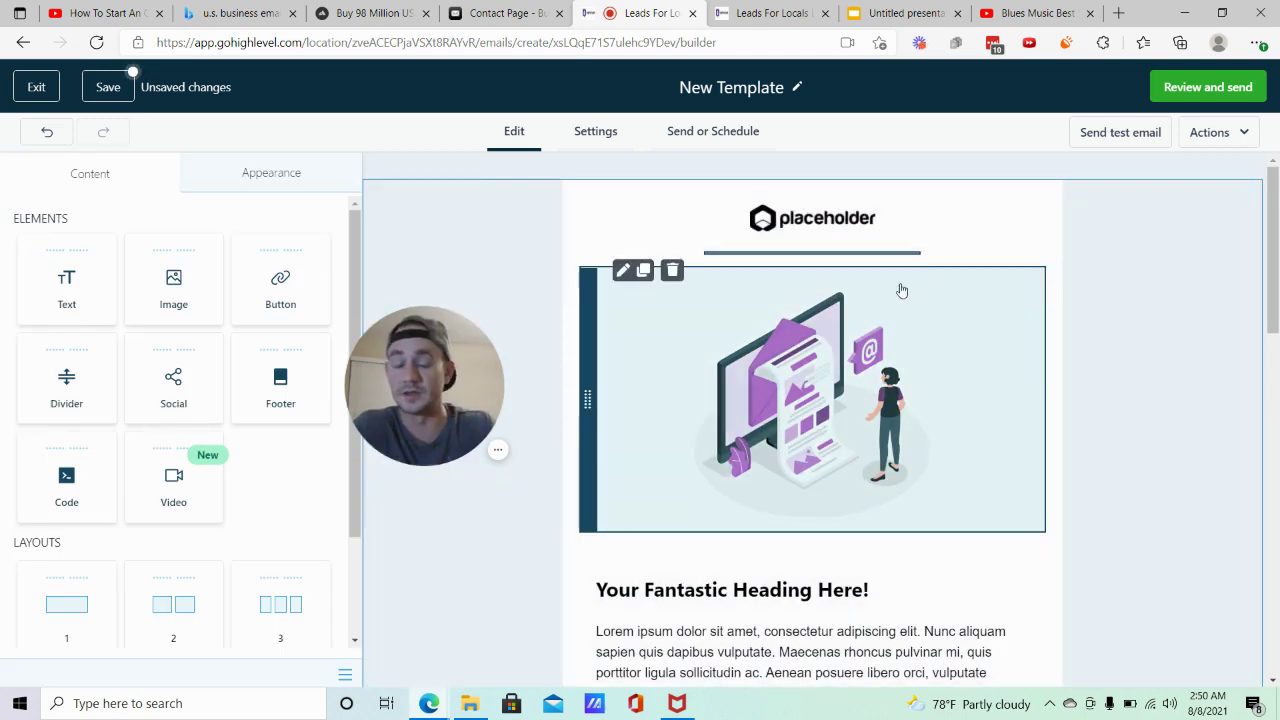
Replace the placeholder logo at the start of the email with the Leads For Locals logo from the media files
{"action": "left_click_drag", "start_coordinate": [431, 382], "coordinate": [117, 594]}
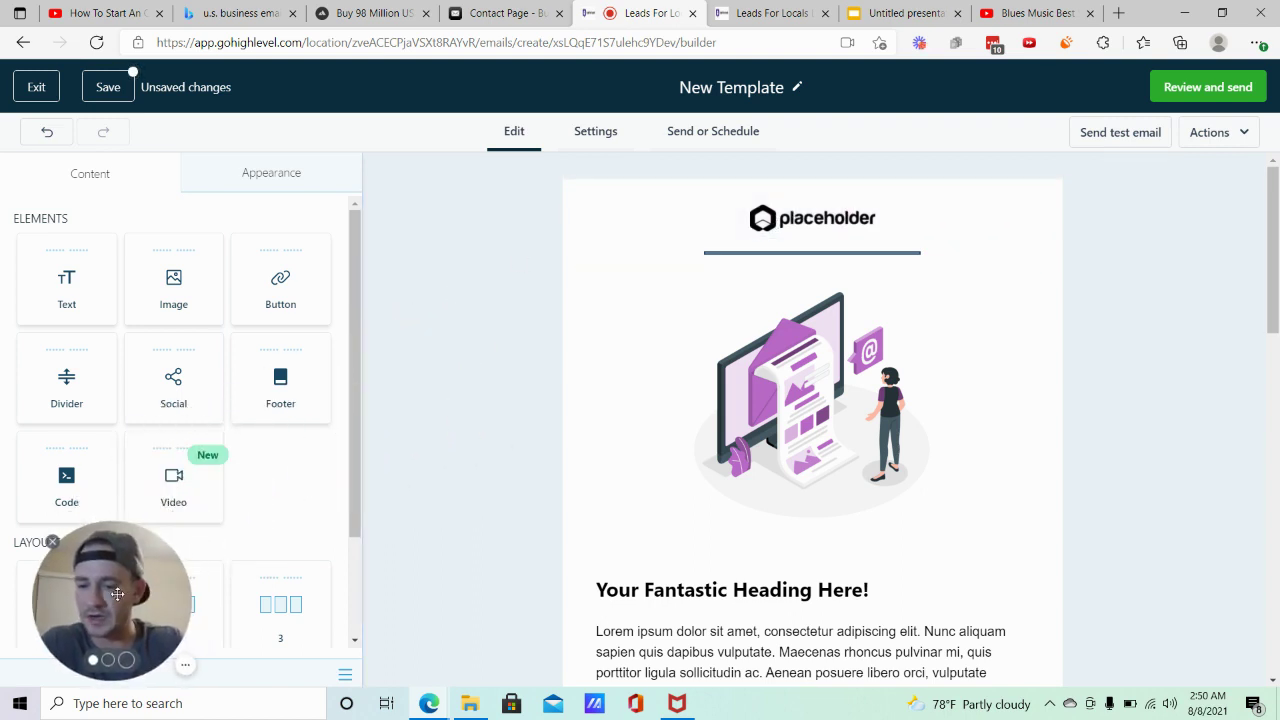
{"action": "left_click", "coordinate": [838, 225]}
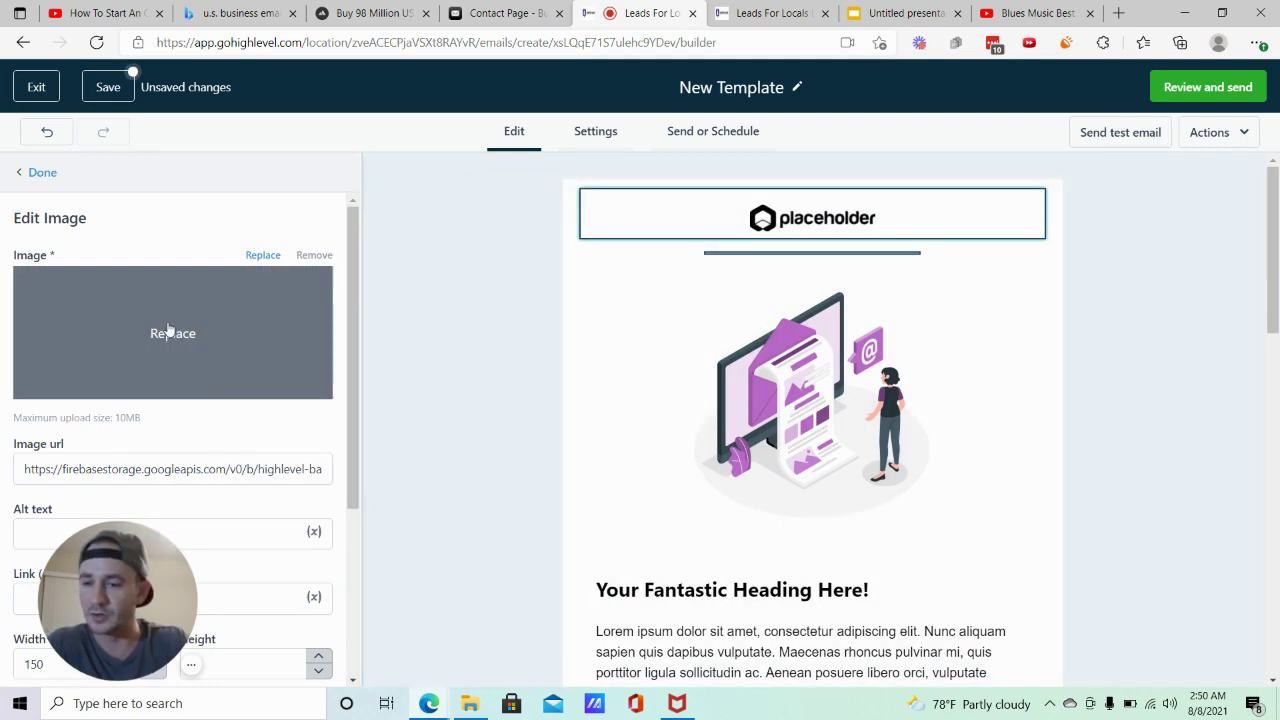
{"action": "left_click", "coordinate": [173, 335]}
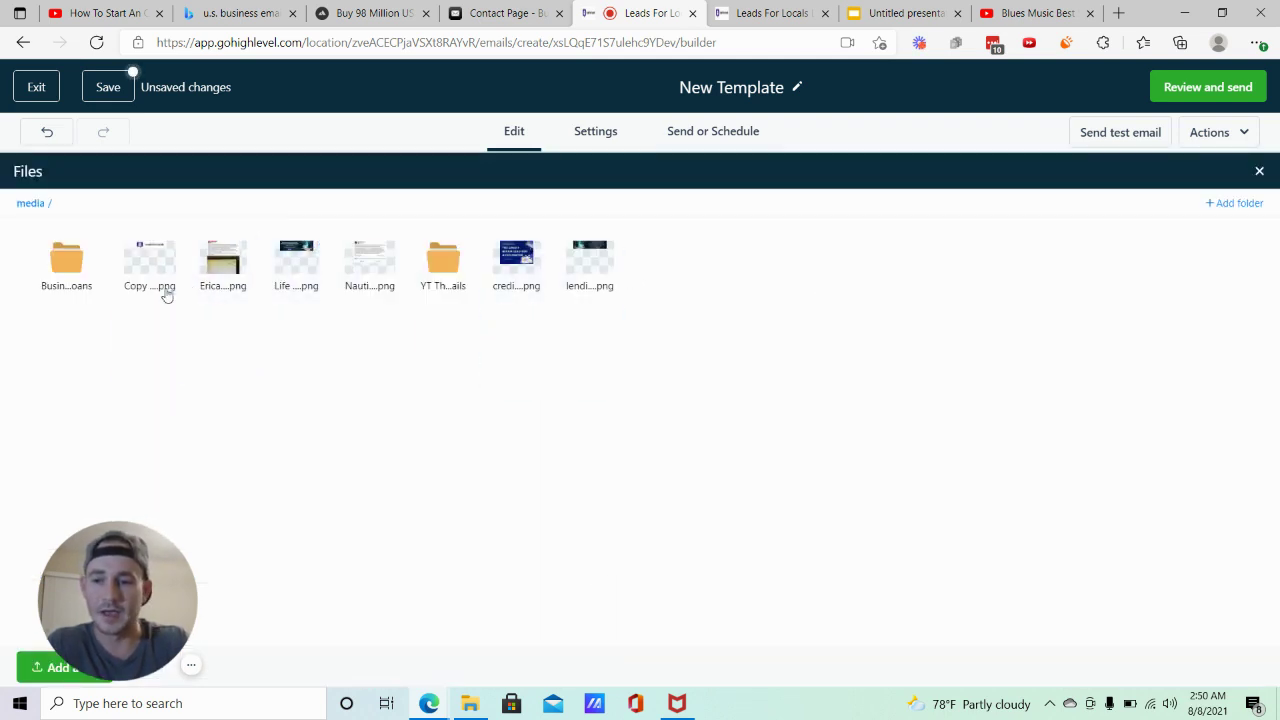
{"action": "left_click_drag", "start_coordinate": [37, 642], "coordinate": [111, 594]}
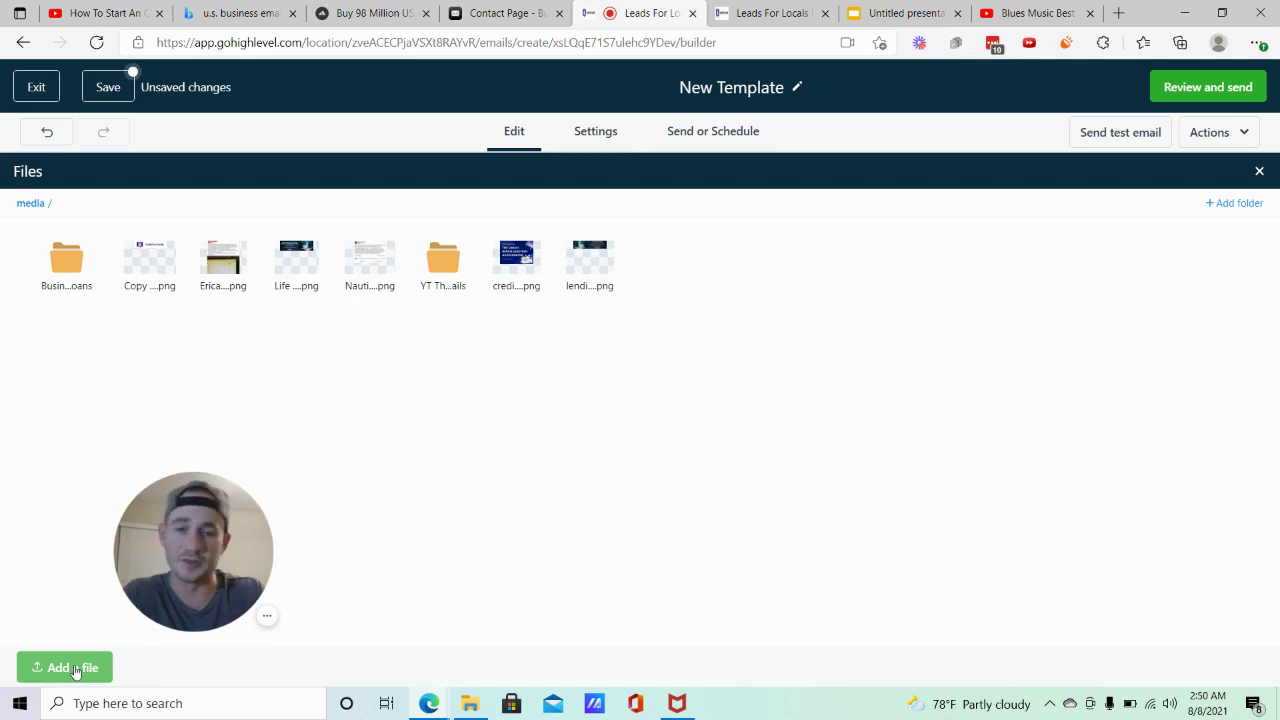
{"action": "left_click", "coordinate": [155, 268]}
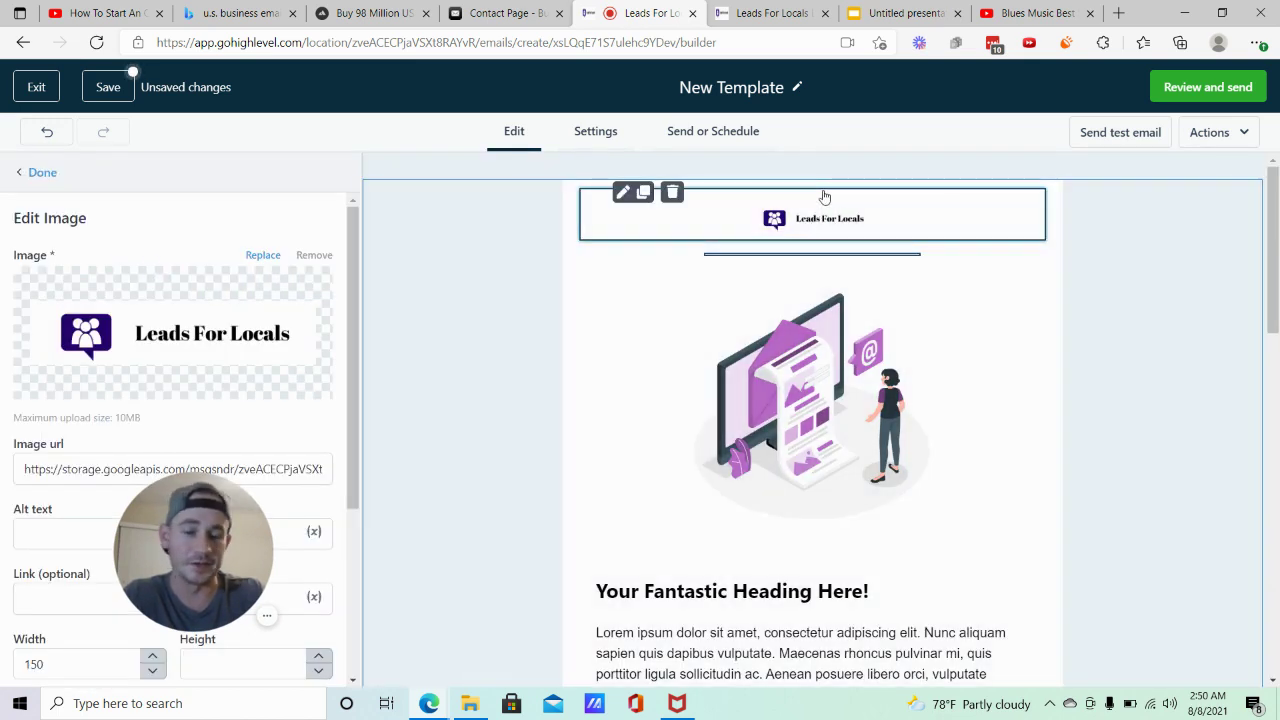
Set the Leads For Locals logo's width to 250
{"action": "left_click_drag", "start_coordinate": [167, 537], "coordinate": [311, 425]}
{"action": "scroll", "coordinate": [100, 420], "scroll_direction": "down", "scroll_amount": 3}
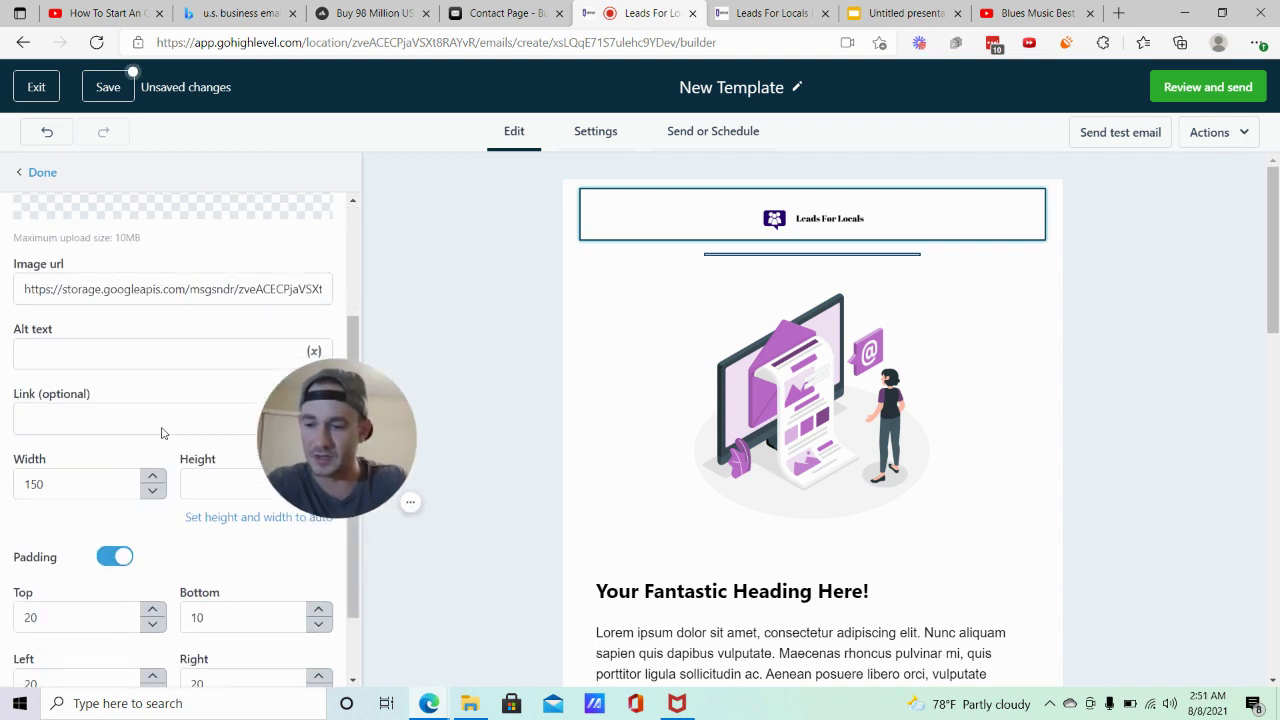
{"action": "double_click", "coordinate": [62, 397]}
{"action": "type", "text": "250"}
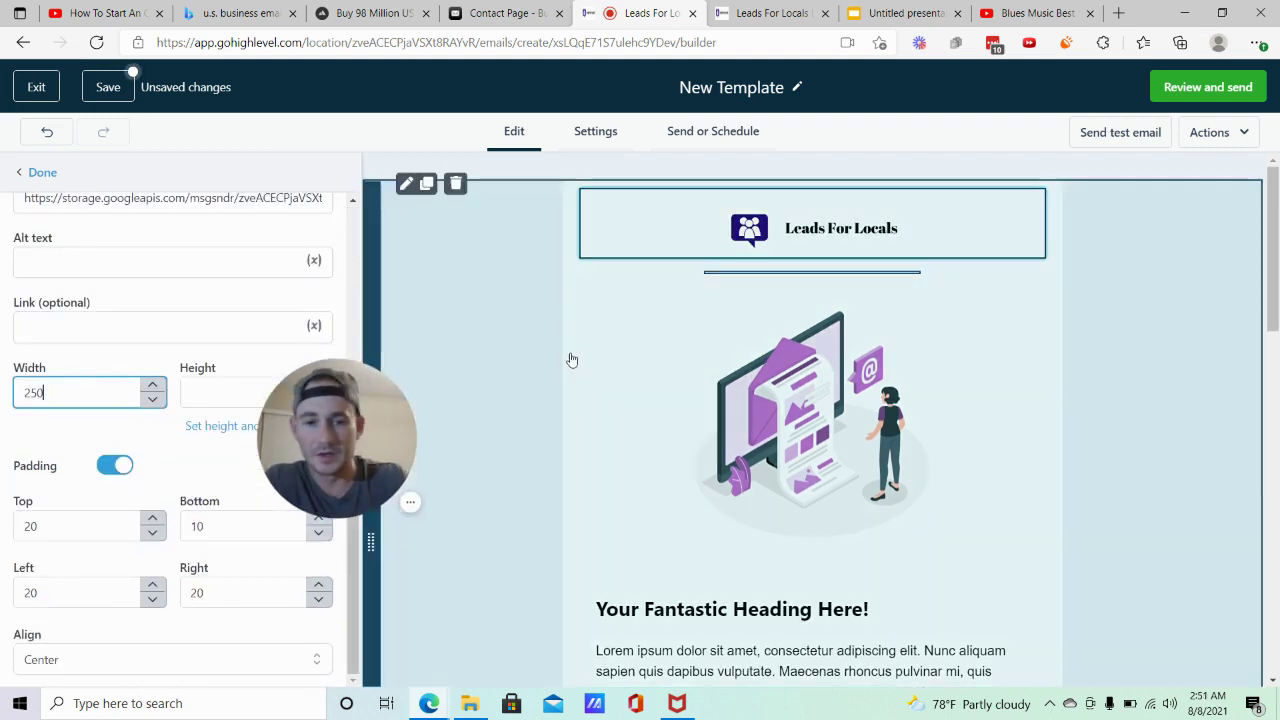
Replace the illustration below the logo divider with the Lending Lead Gen Academy banner from the media files
{"action": "left_click", "coordinate": [820, 370]}
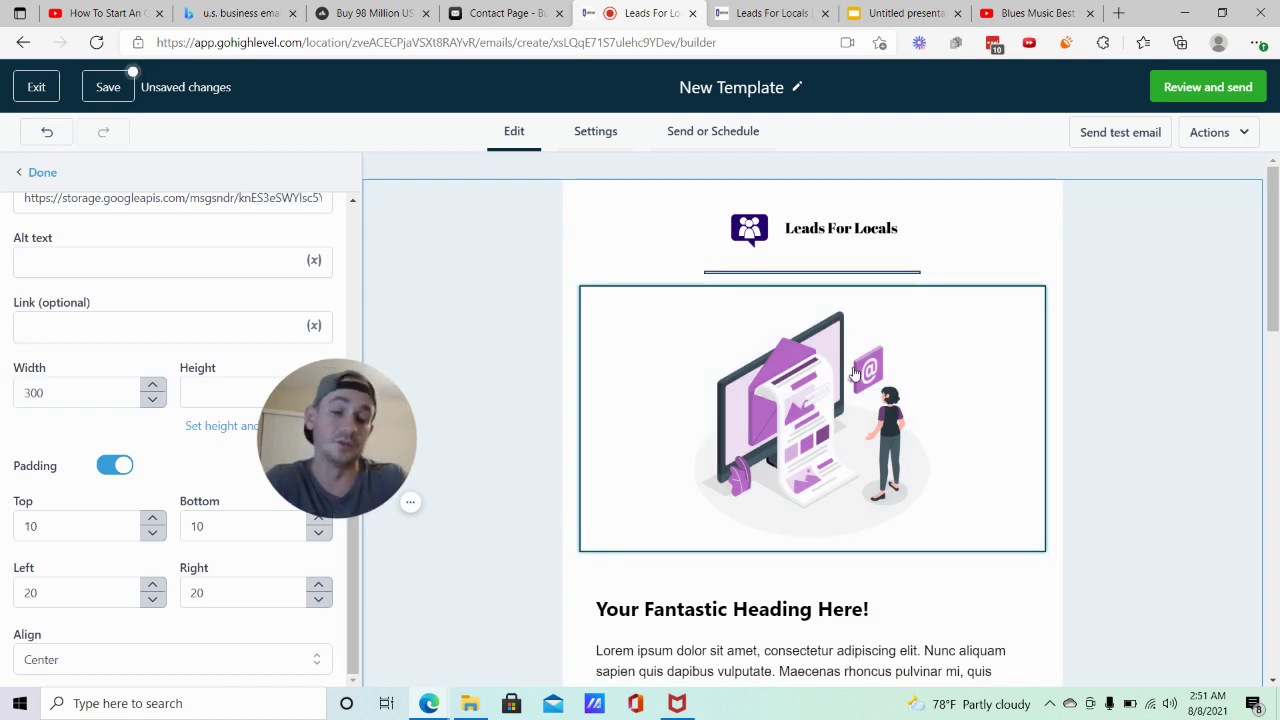
{"action": "scroll", "coordinate": [830, 375], "scroll_direction": "down", "scroll_amount": 1}
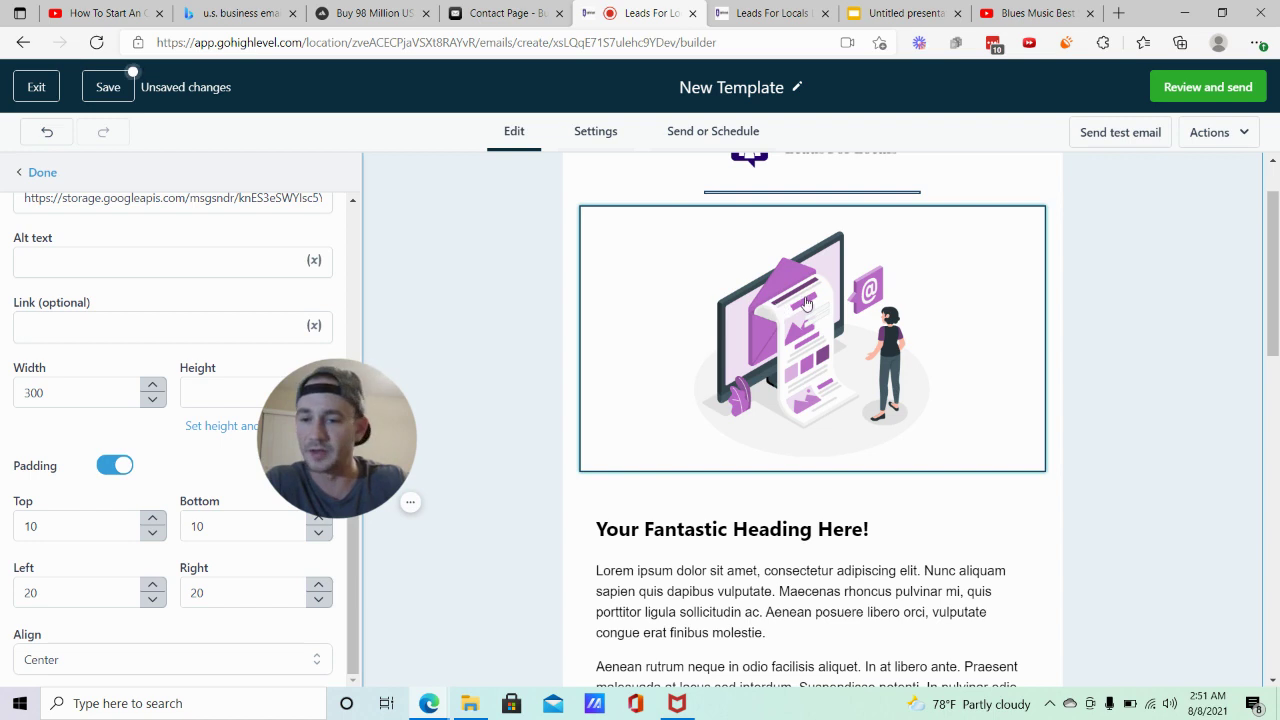
{"action": "scroll", "coordinate": [144, 324], "scroll_direction": "up", "scroll_amount": 3}
{"action": "left_click", "coordinate": [180, 338]}
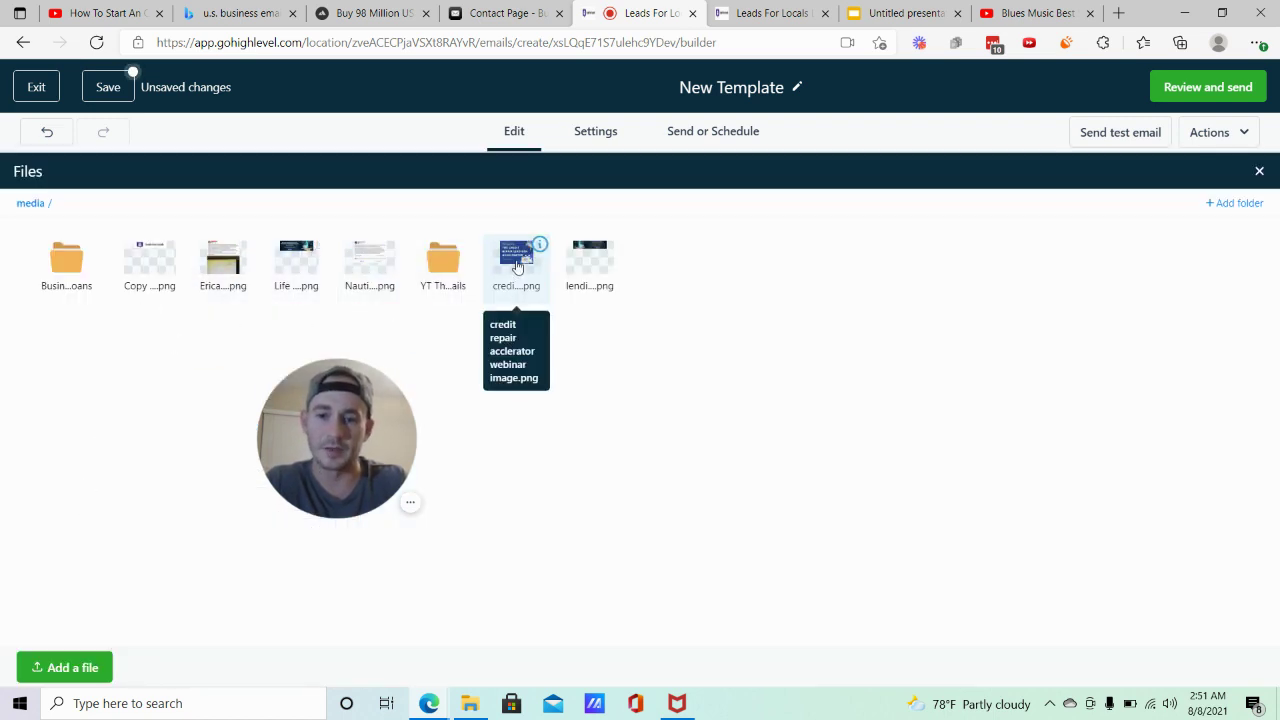
{"action": "left_click", "coordinate": [589, 266]}
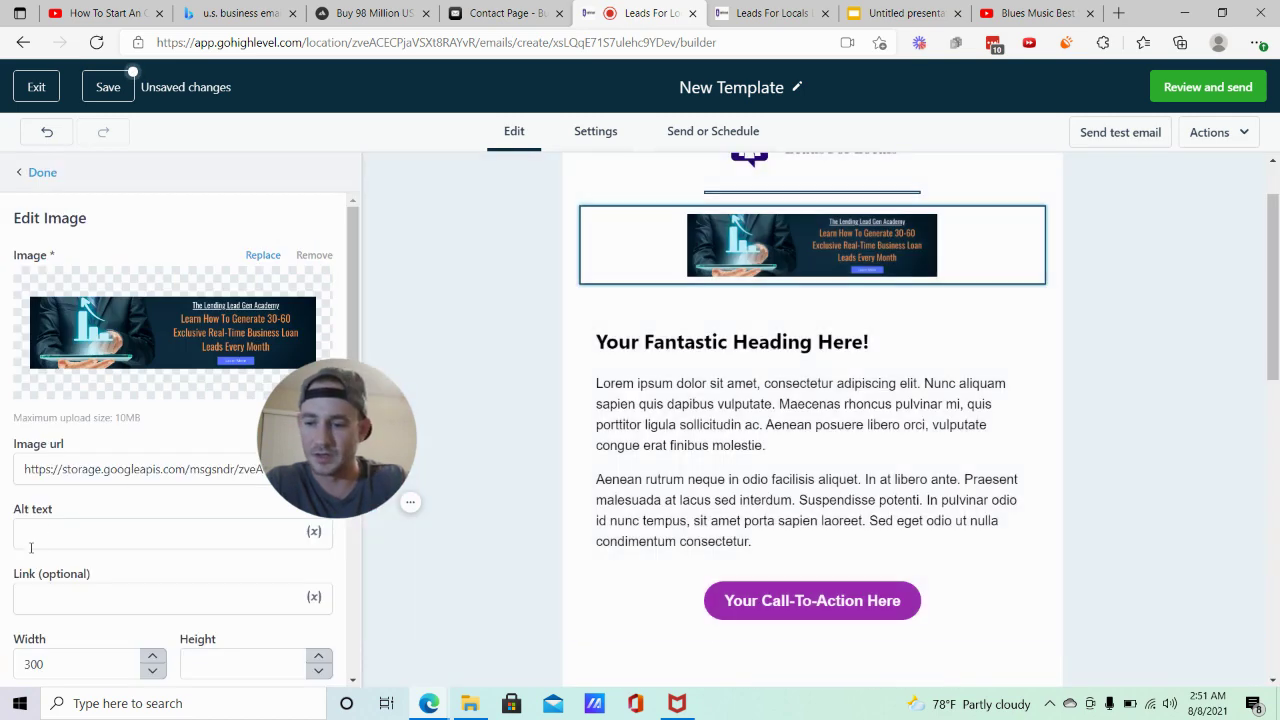
Set the Lending Lead Gen Academy banner's width to 0 so it fills the content width
{"action": "scroll", "coordinate": [35, 560], "scroll_direction": "down", "scroll_amount": 1}
{"action": "left_click", "coordinate": [65, 590]}
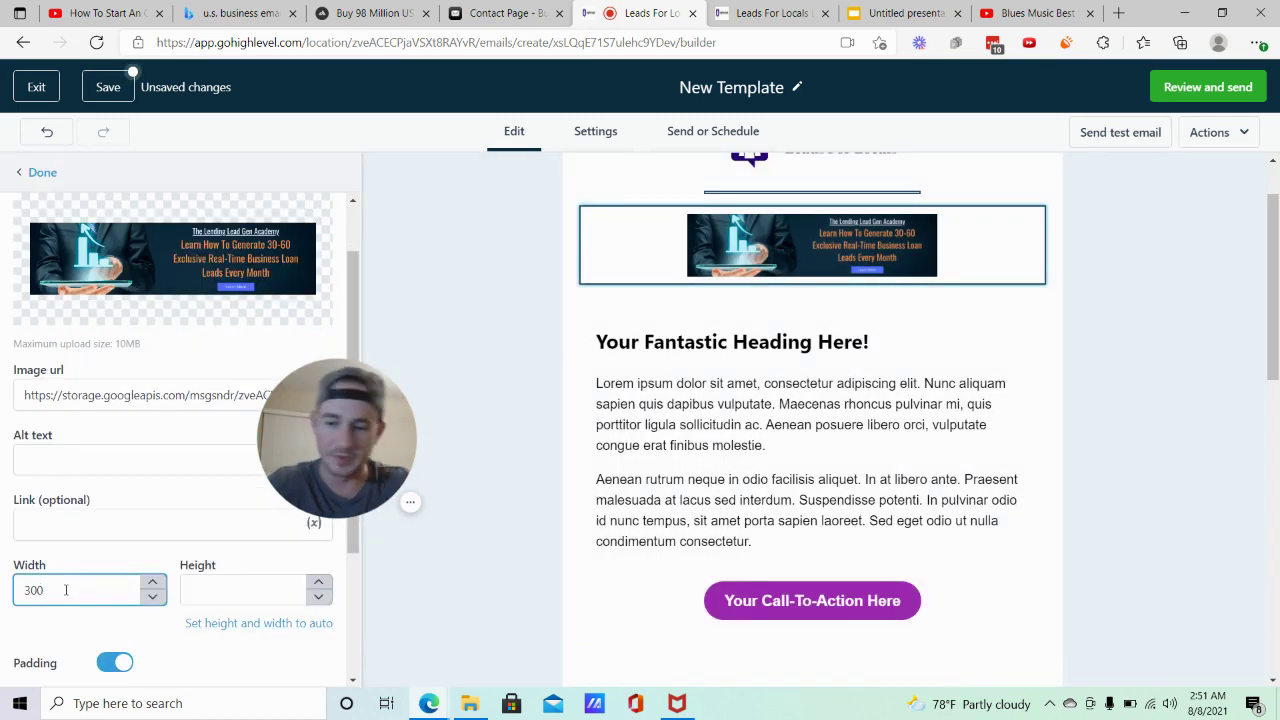
{"action": "double_click", "coordinate": [65, 590]}
{"action": "type", "text": "0"}
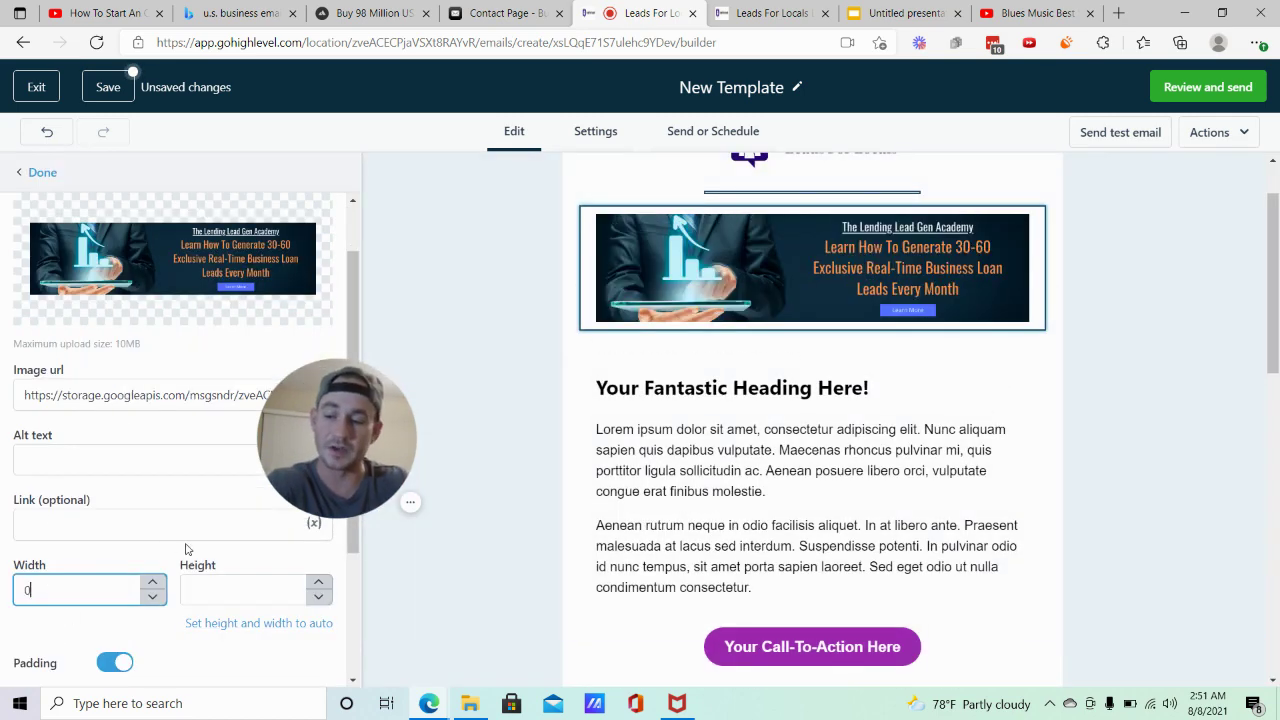
{"action": "left_click", "coordinate": [392, 410]}
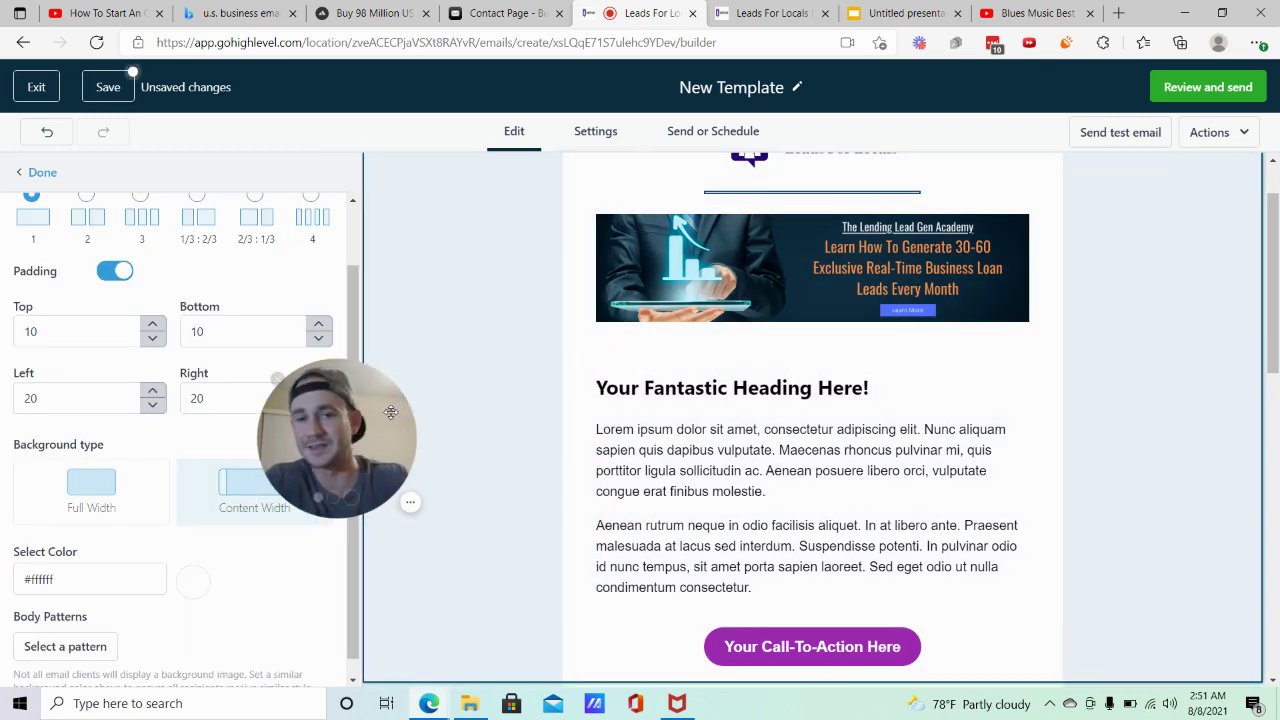
{"action": "left_click_drag", "start_coordinate": [345, 463], "coordinate": [215, 535]}
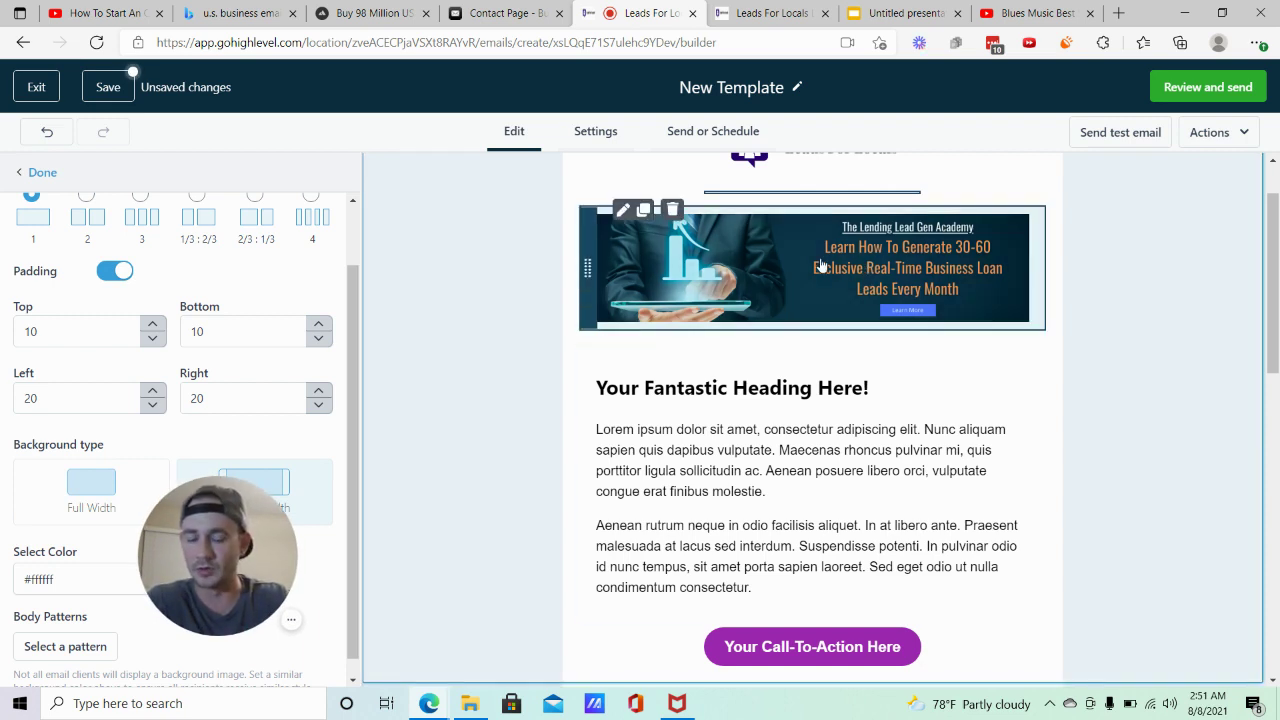
Select the Lending Lead Gen Academy banner and show where its optional link is entered
{"action": "left_click", "coordinate": [820, 265]}
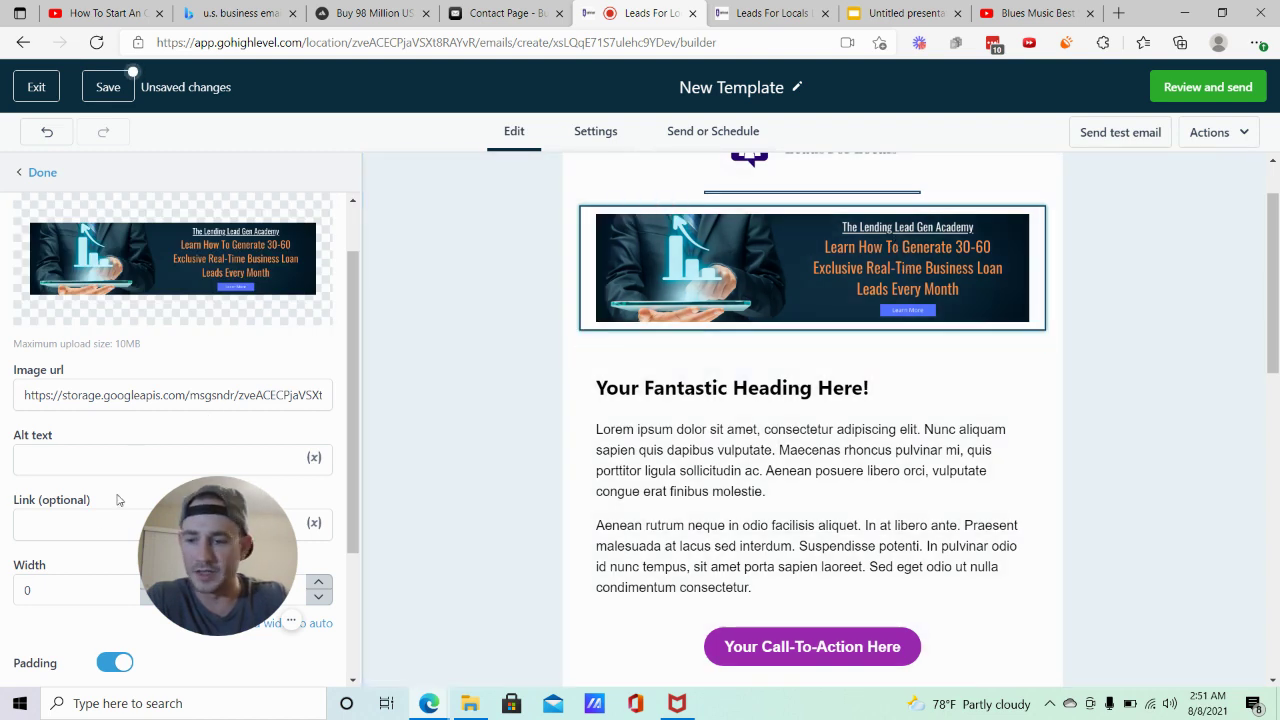
{"action": "left_click_drag", "start_coordinate": [202, 527], "coordinate": [252, 563]}
{"action": "left_click", "coordinate": [87, 528]}
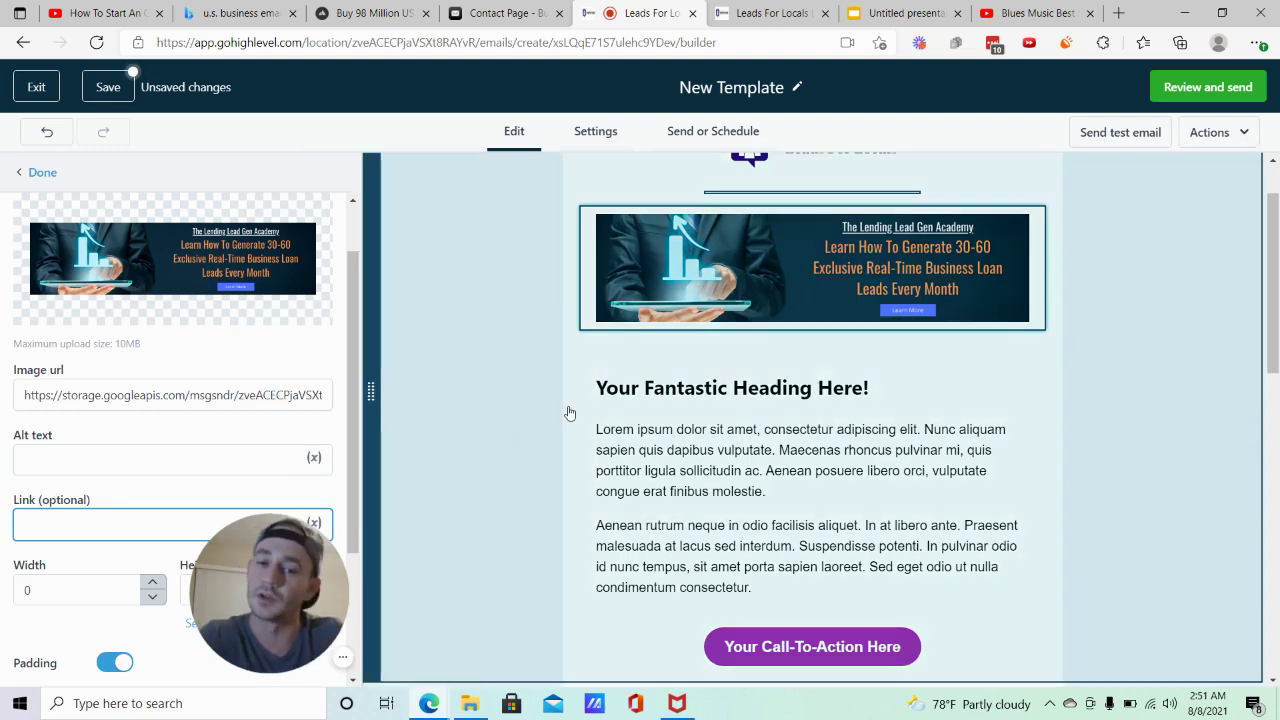
Replace part of the first body paragraph, from "aliquam" to "ligula", with the contact's First Name custom value
{"action": "mouse_move", "coordinate": [640, 360]}
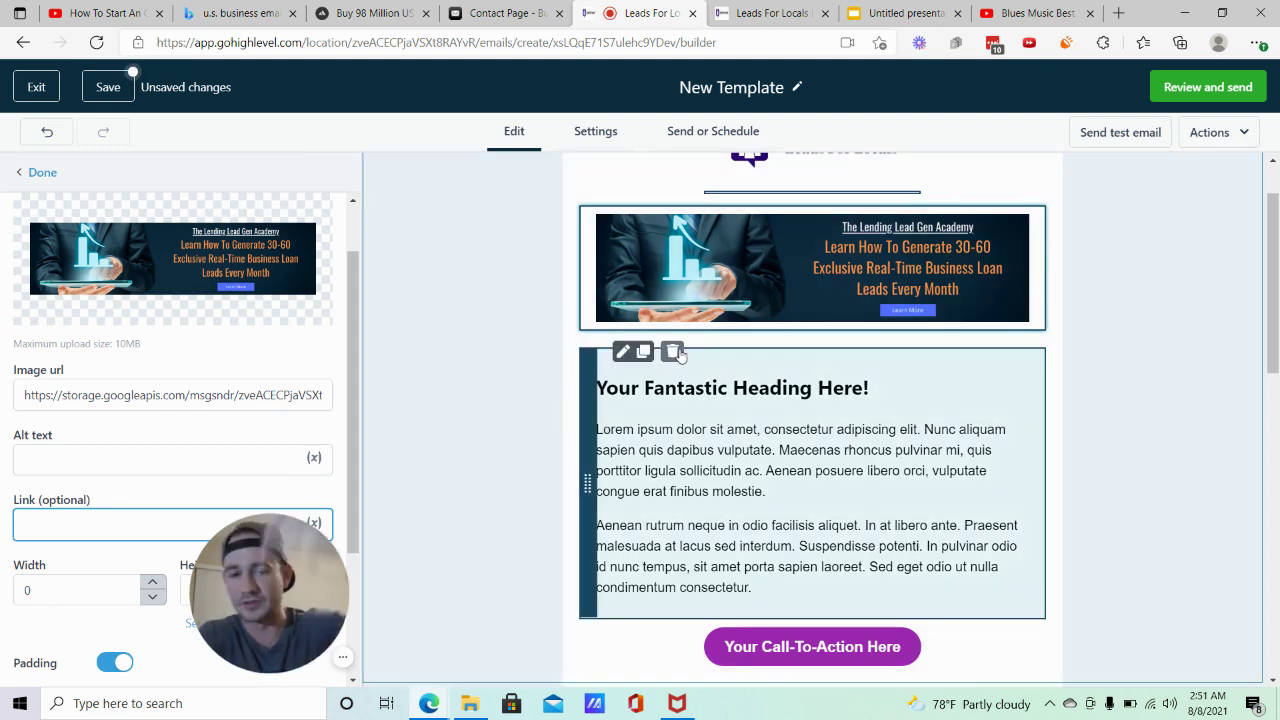
{"action": "scroll", "coordinate": [745, 300], "scroll_direction": "down", "scroll_amount": 2}
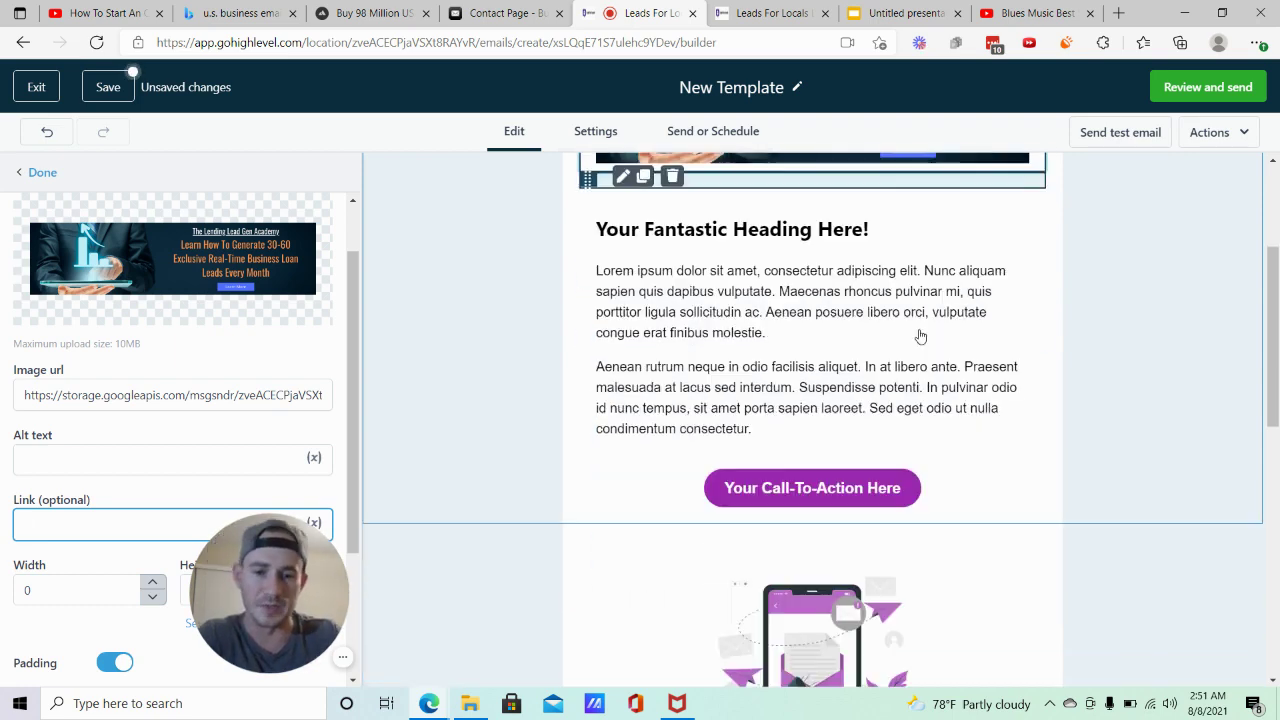
{"action": "left_click", "coordinate": [726, 266]}
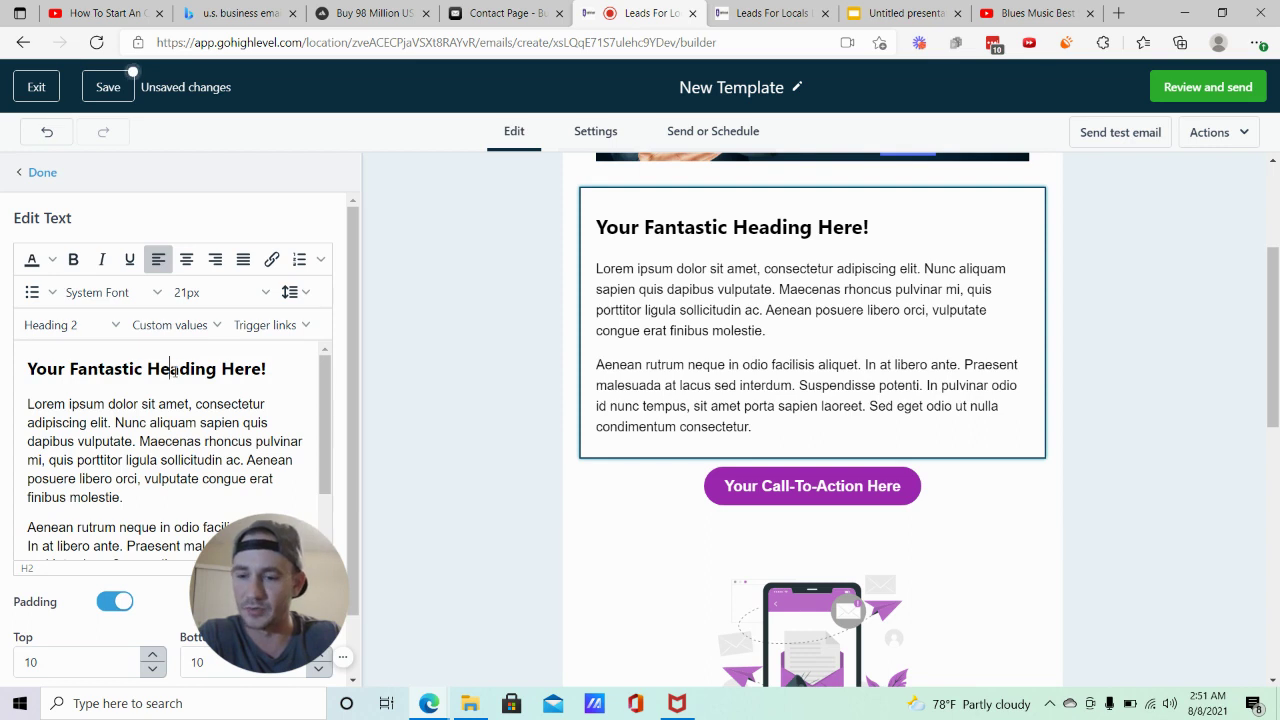
{"action": "left_click", "coordinate": [85, 423]}
{"action": "left_click_drag", "start_coordinate": [158, 423], "coordinate": [165, 460]}
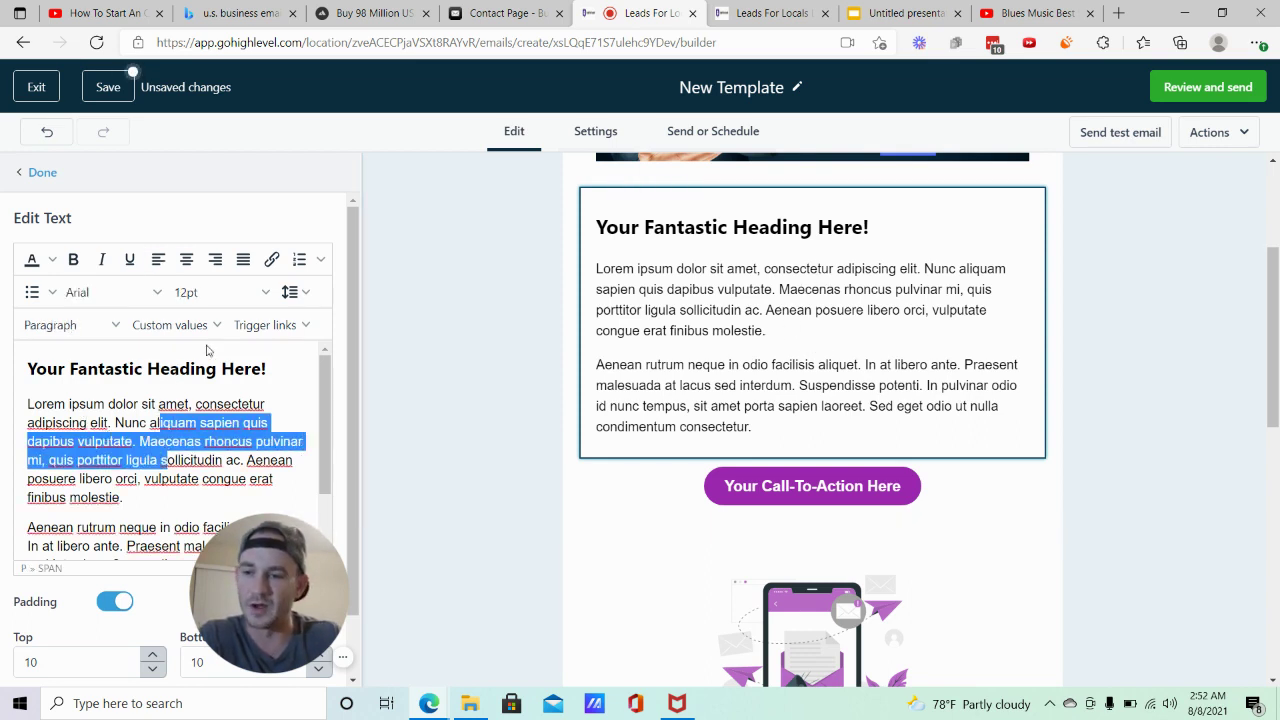
{"action": "left_click", "coordinate": [170, 325]}
{"action": "mouse_move", "coordinate": [172, 362]}
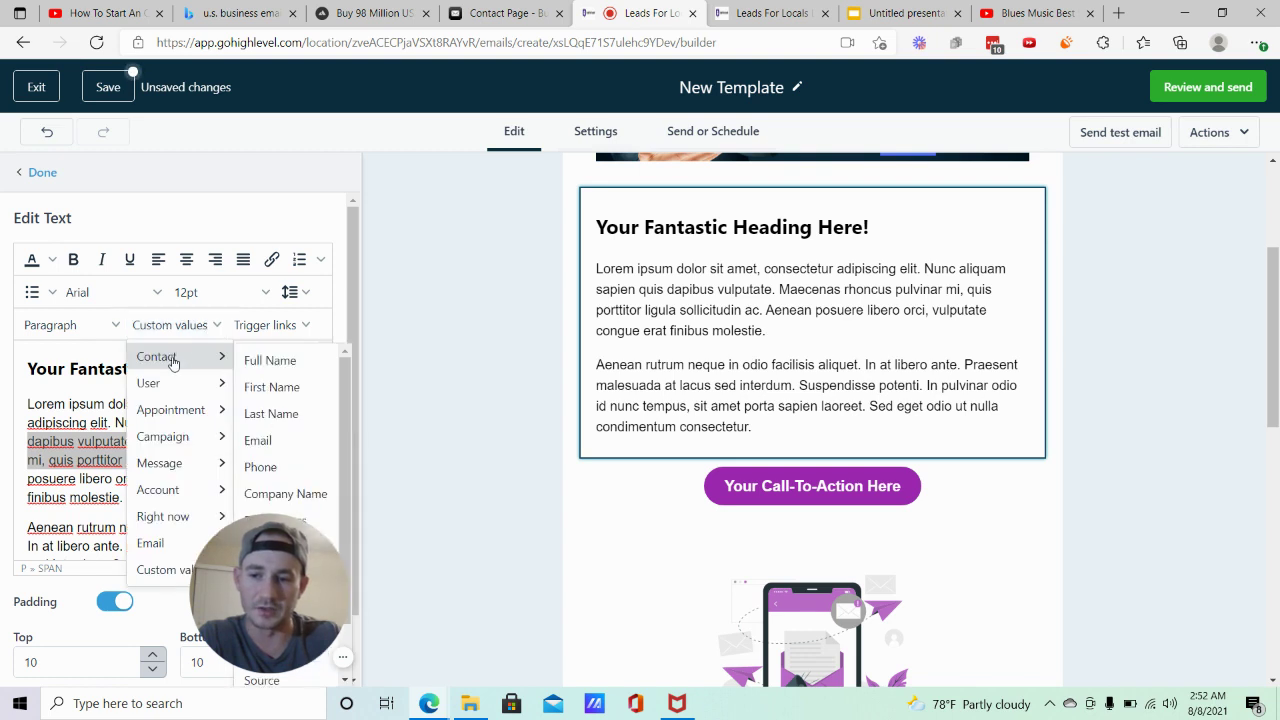
{"action": "left_click", "coordinate": [267, 387]}
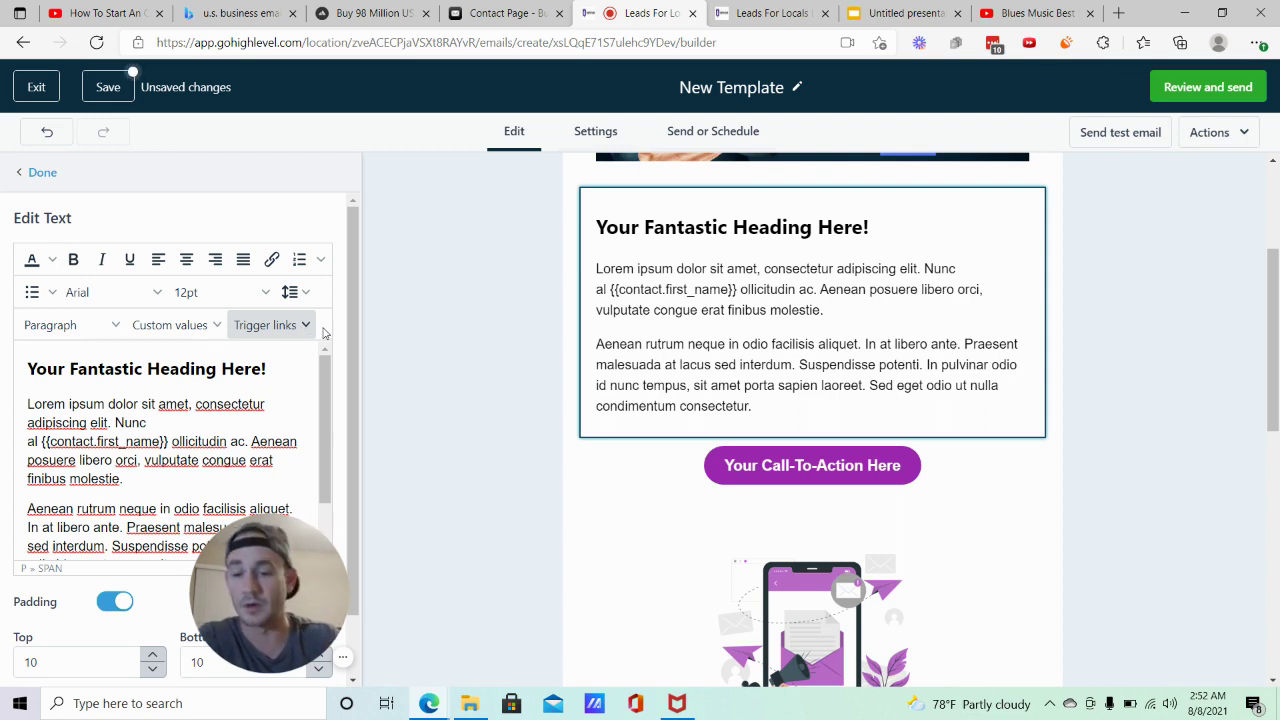
Change the "Your Call-To-Action Here" button's background color to blue, #2196F3
{"action": "scroll", "coordinate": [154, 395], "scroll_direction": "down", "scroll_amount": 2}
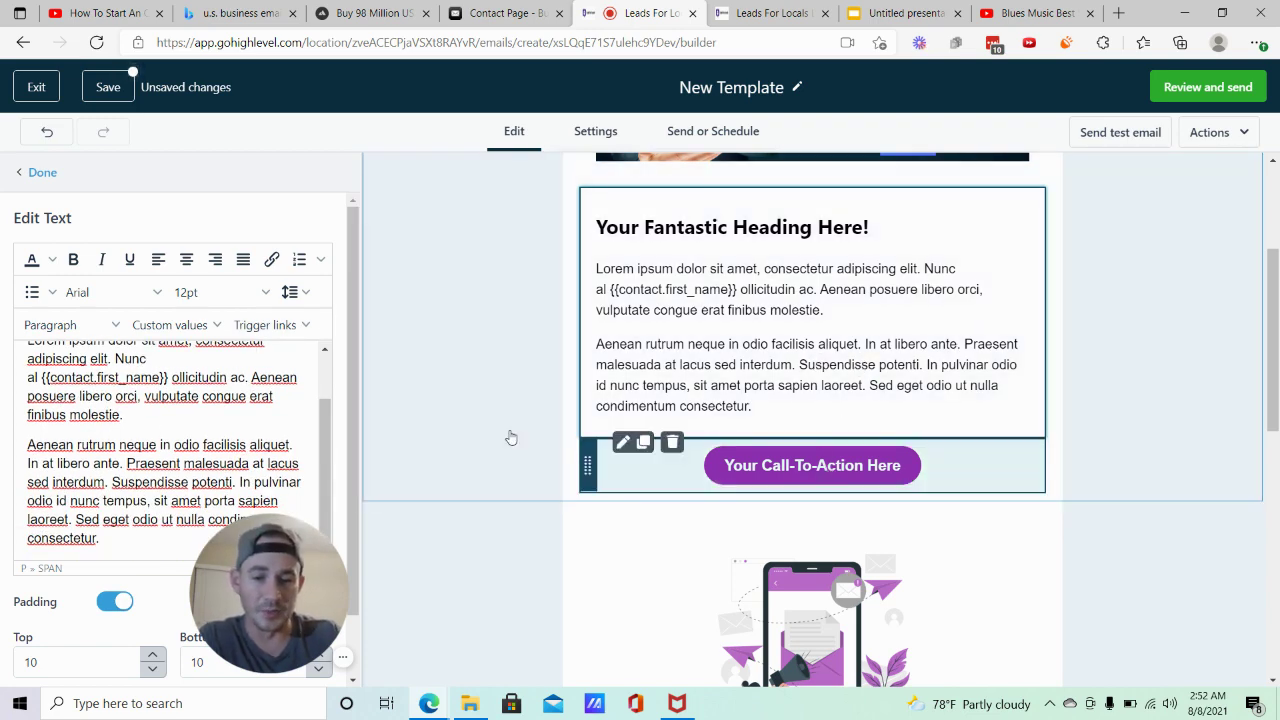
{"action": "left_click", "coordinate": [622, 441]}
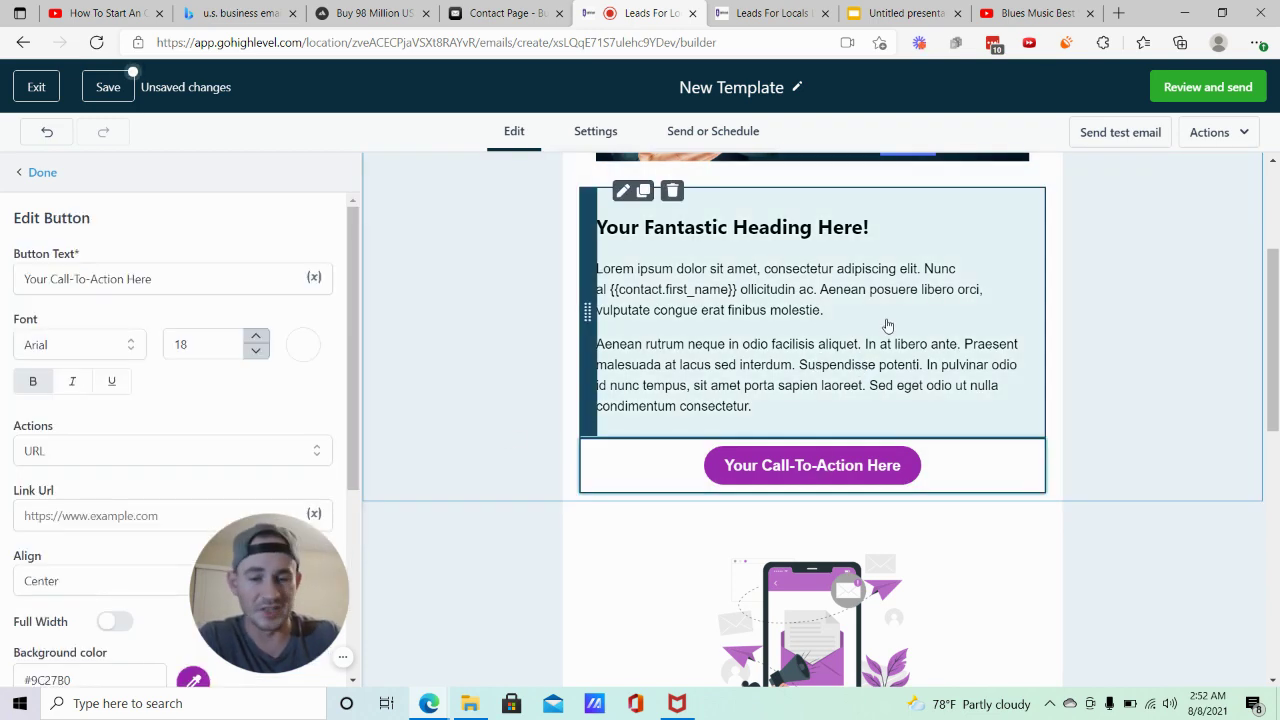
{"action": "scroll", "coordinate": [830, 300], "scroll_direction": "up", "scroll_amount": 3}
{"action": "scroll", "coordinate": [830, 295], "scroll_direction": "down", "scroll_amount": 2}
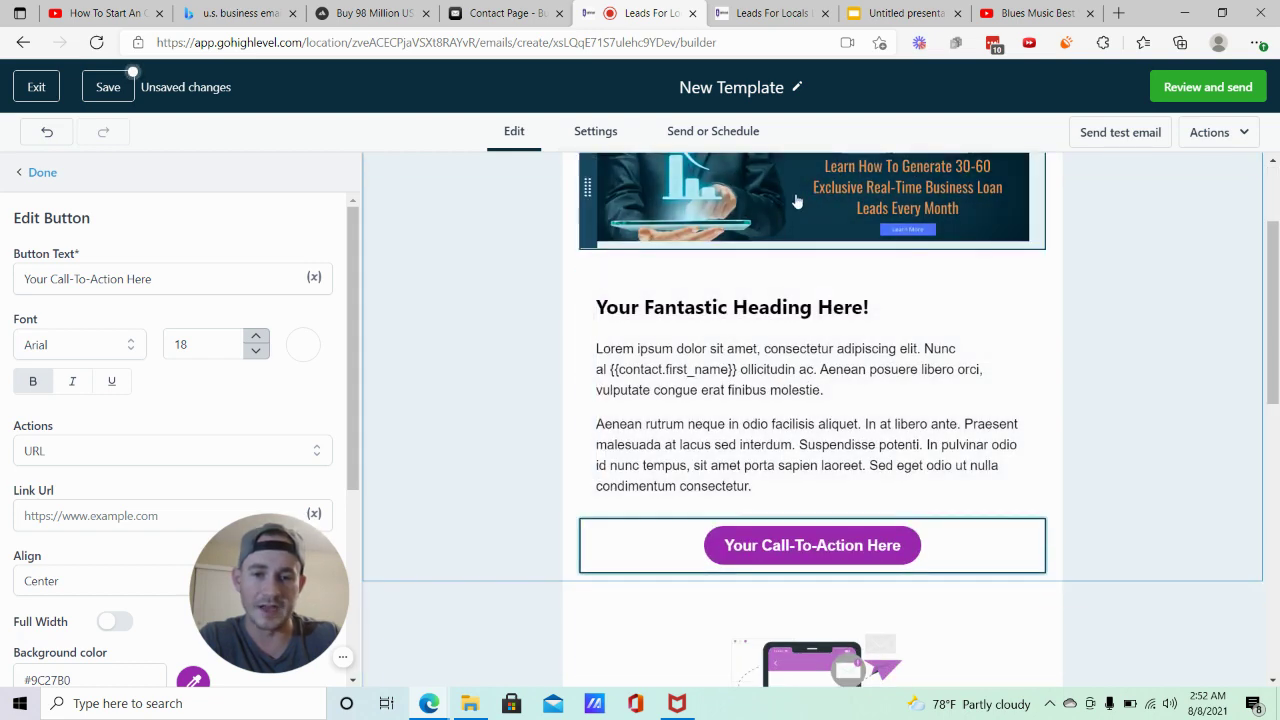
{"action": "triple_click", "coordinate": [92, 279]}
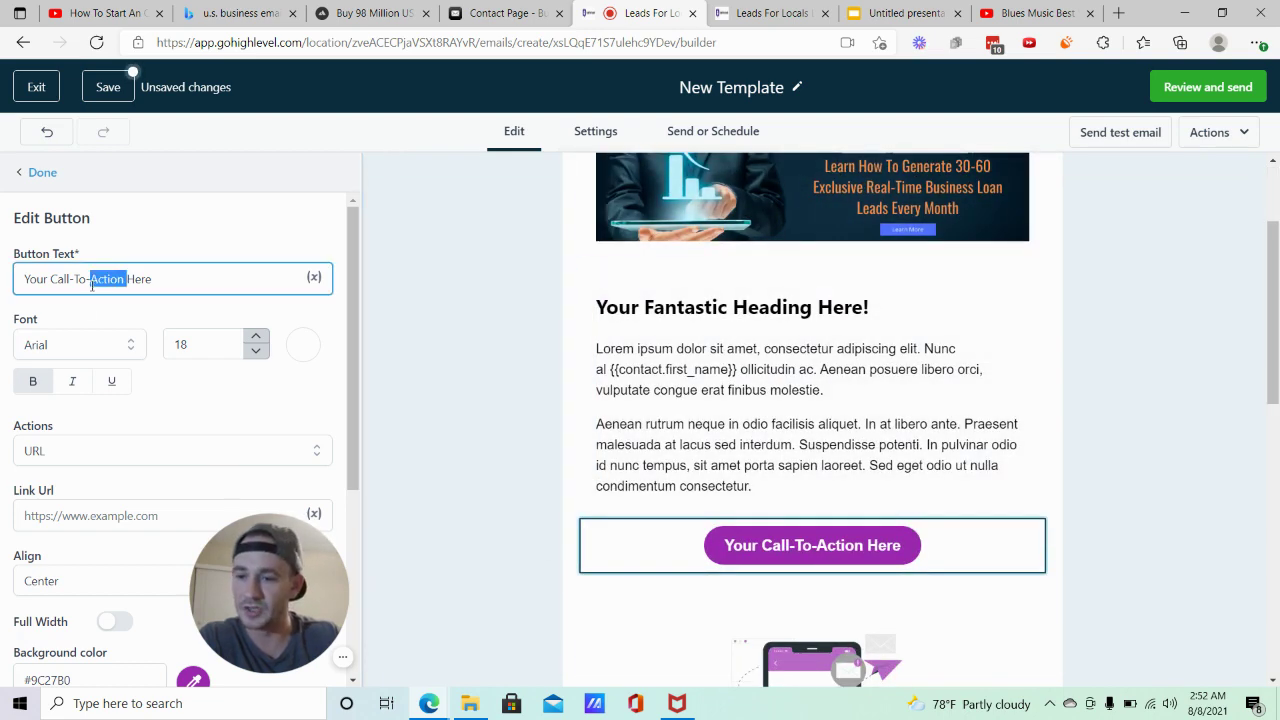
{"action": "left_click", "coordinate": [47, 512]}
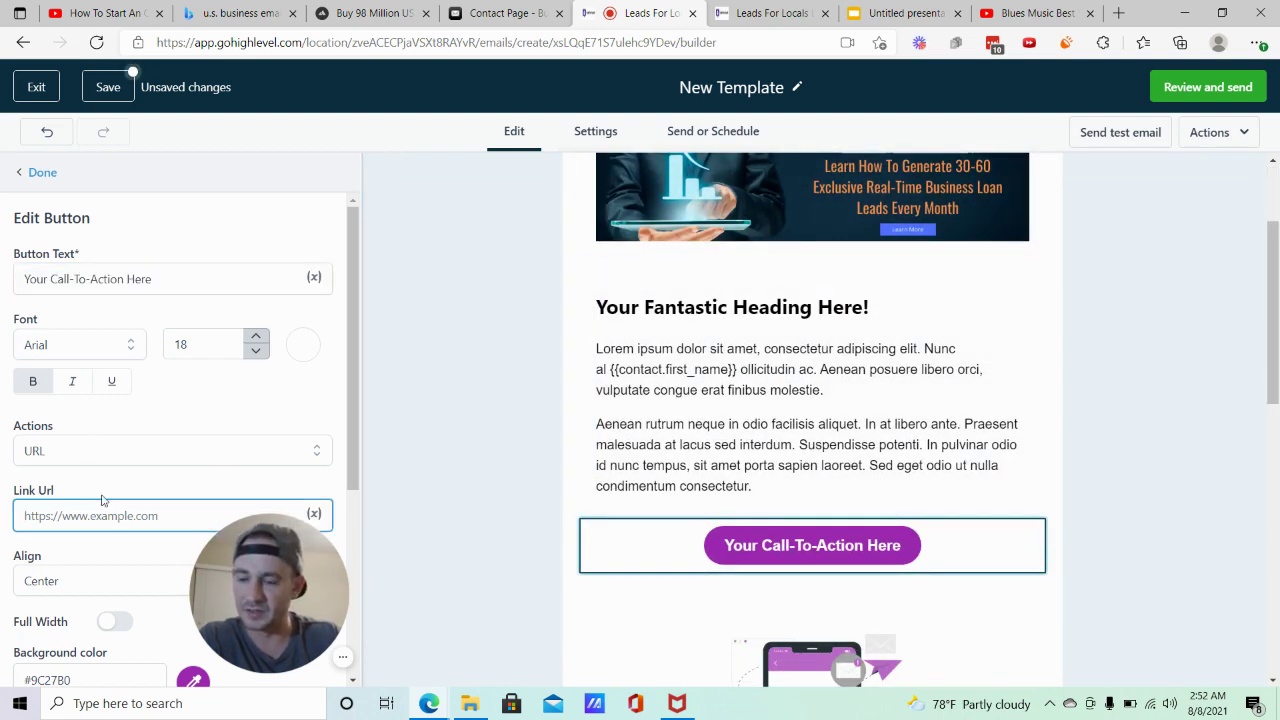
{"action": "scroll", "coordinate": [101, 500], "scroll_direction": "down", "scroll_amount": 3}
{"action": "left_click", "coordinate": [191, 359]}
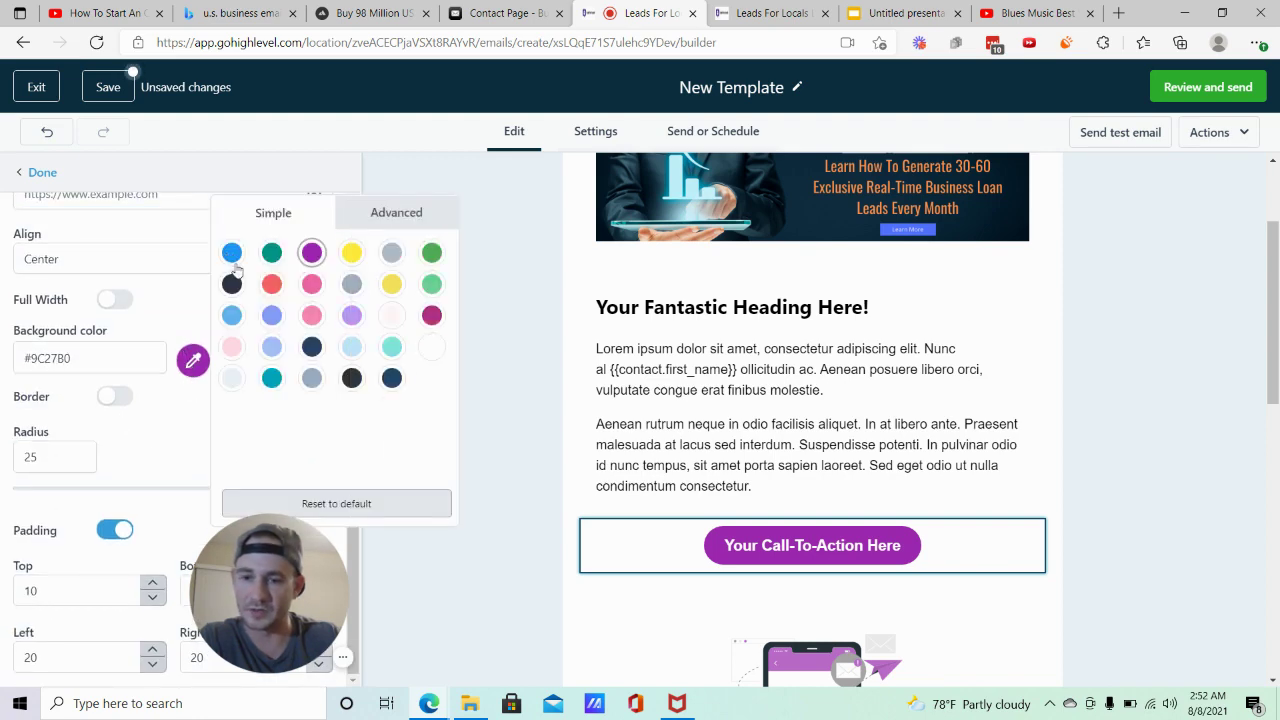
{"action": "left_click", "coordinate": [231, 253]}
Delete the second topic section, including its phone illustration, heading, text and "Another Call-To-Action Here" button
{"action": "scroll", "coordinate": [670, 380], "scroll_direction": "down", "scroll_amount": 3}
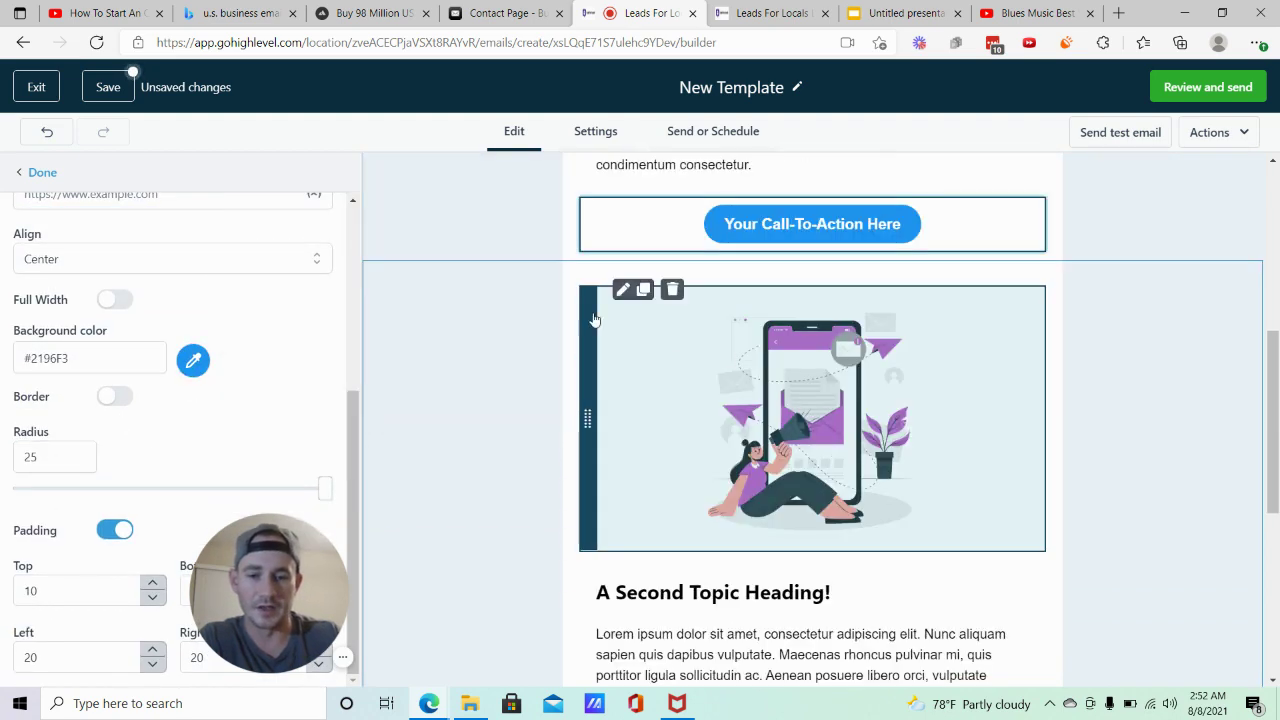
{"action": "scroll", "coordinate": [850, 385], "scroll_direction": "down", "scroll_amount": 2}
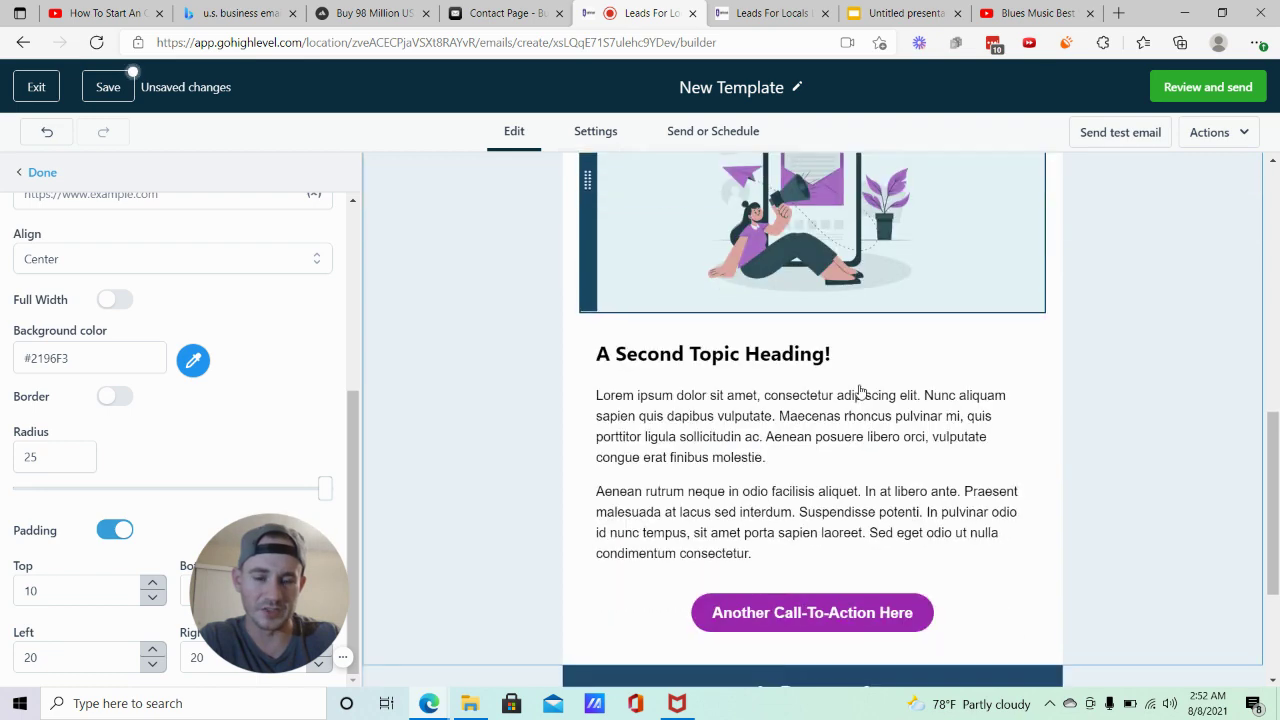
{"action": "scroll", "coordinate": [870, 400], "scroll_direction": "up", "scroll_amount": 4}
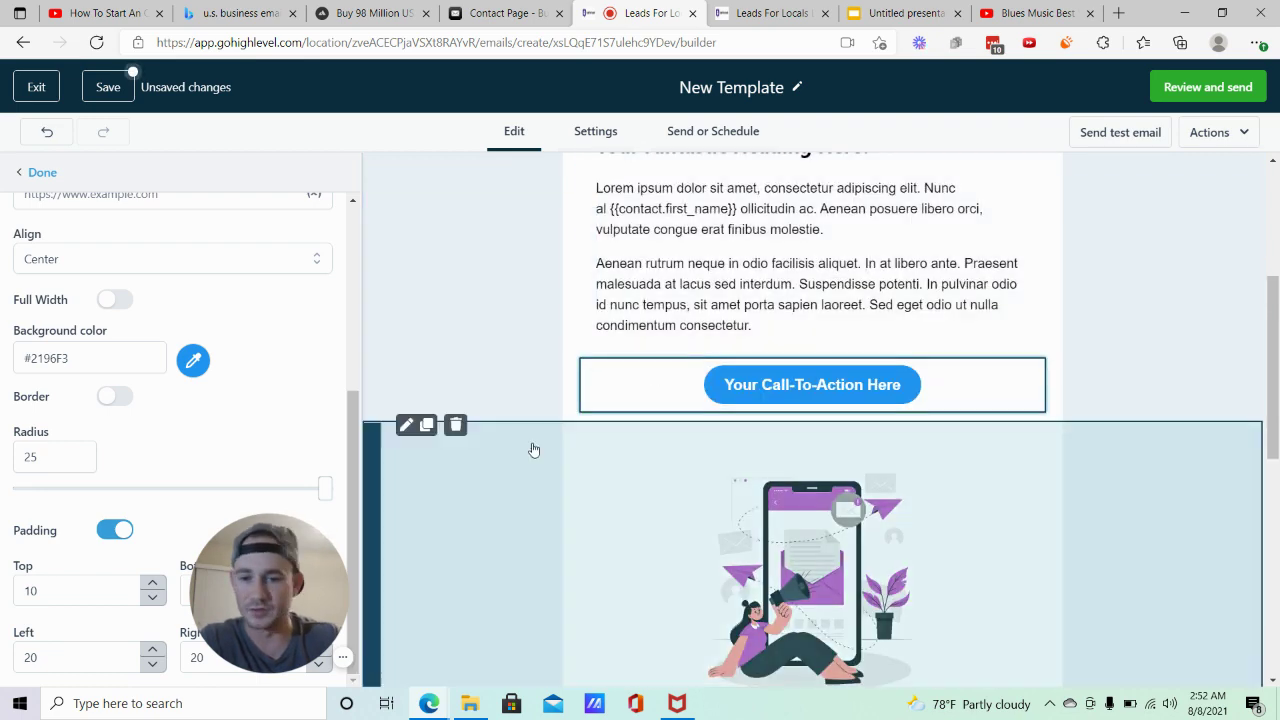
{"action": "left_click", "coordinate": [456, 427]}
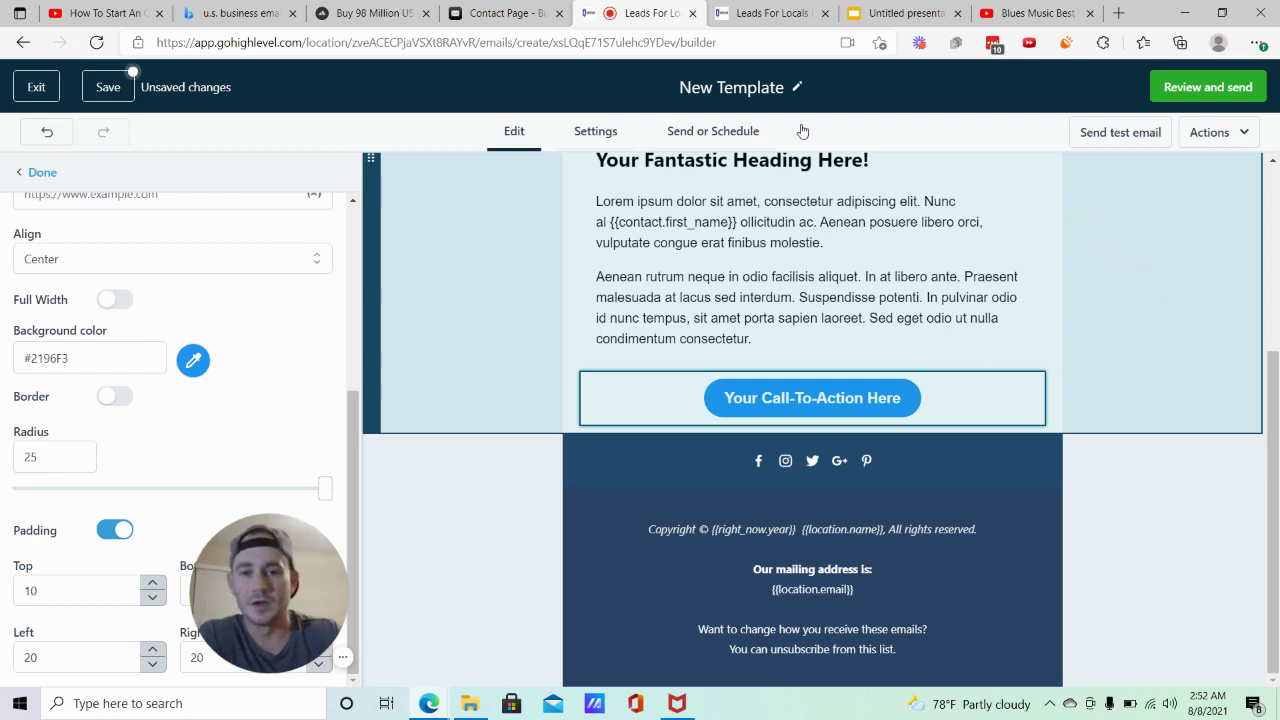
Review the start of the edited email and open its email settings
{"action": "scroll", "coordinate": [770, 271], "scroll_direction": "up", "scroll_amount": 3}
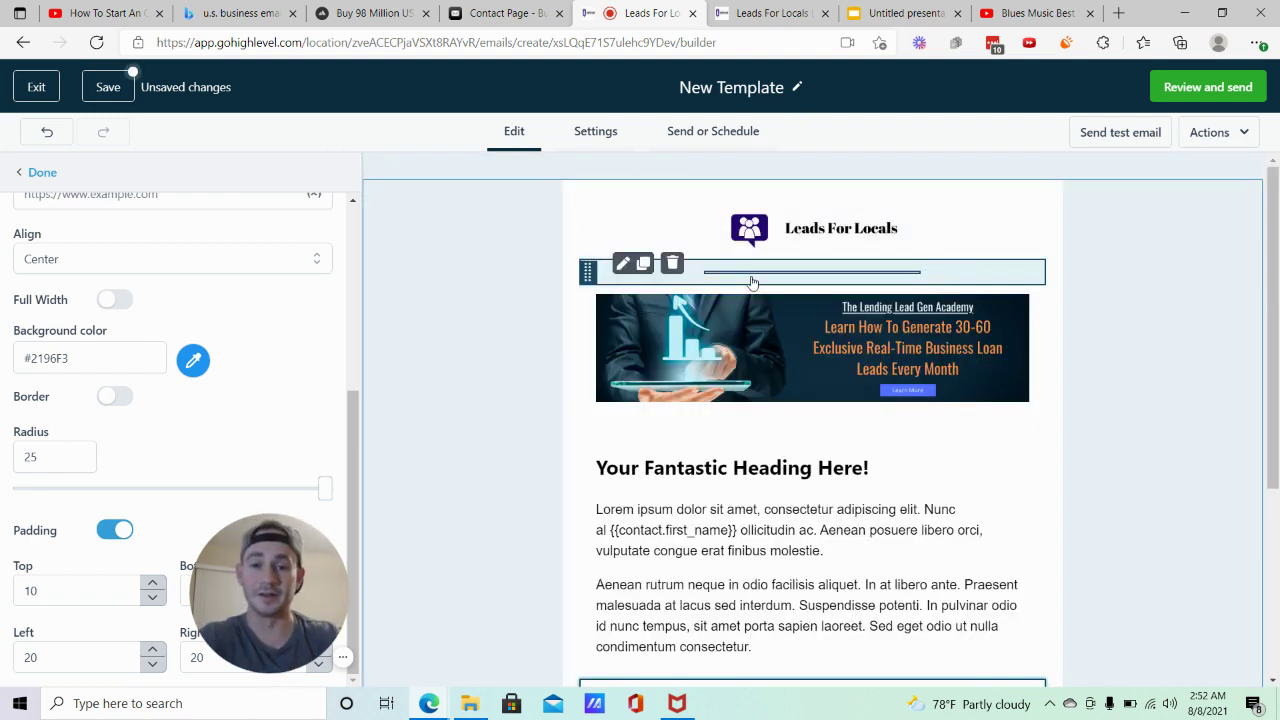
{"action": "left_click", "coordinate": [596, 132]}
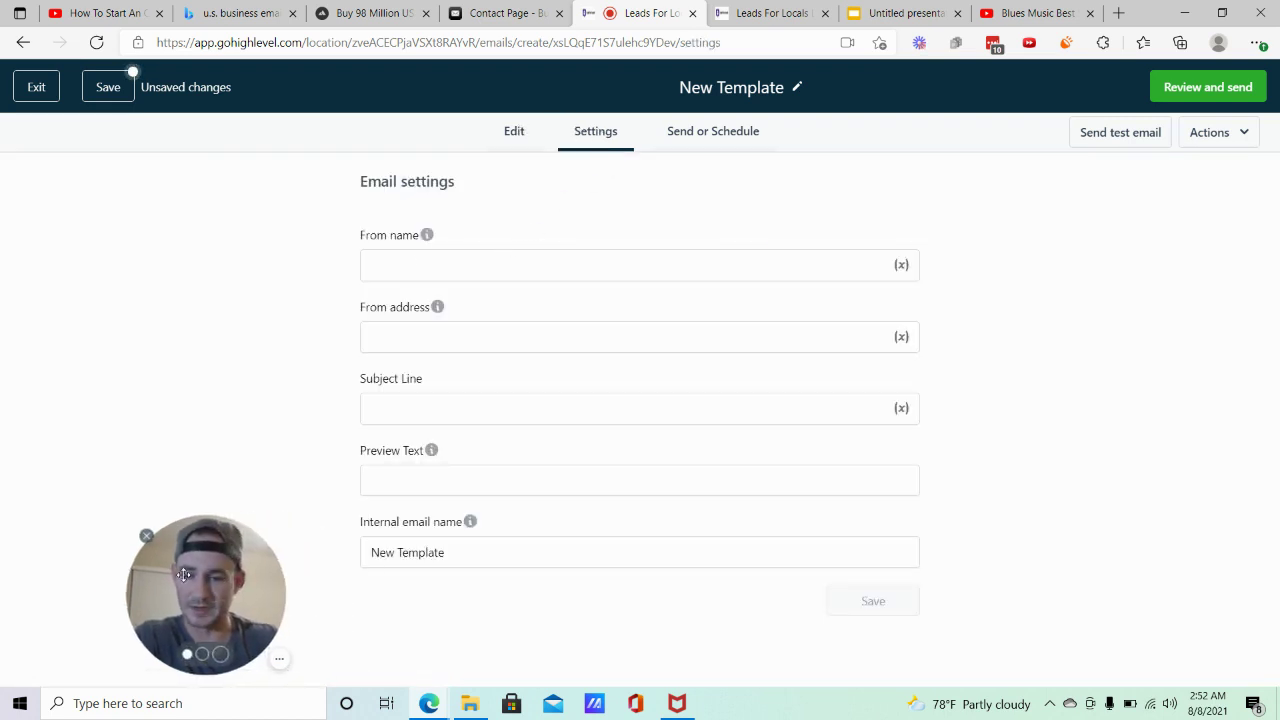
Set the email's From name to the sender's first name followed by "- Leads For Locals", and view the remaining empty settings fields
{"action": "left_click", "coordinate": [406, 256]}
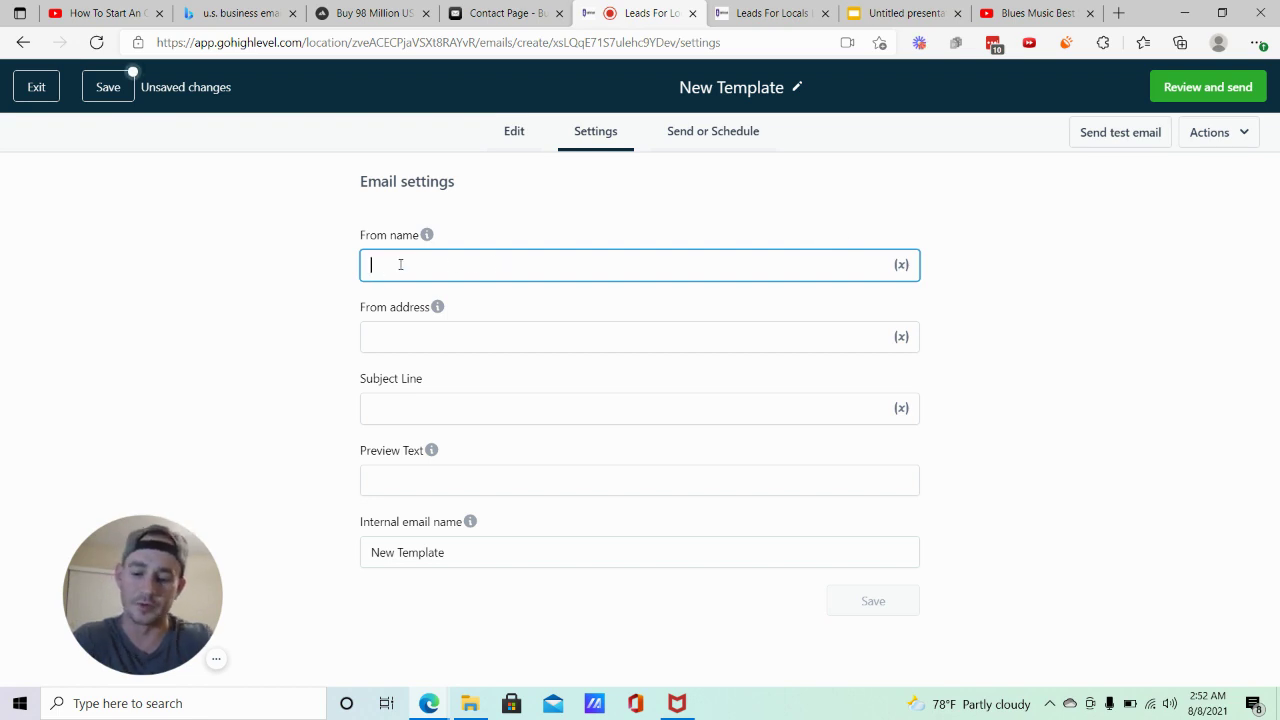
{"action": "type", "text": "Leads For Locals"}
{"action": "left_click", "coordinate": [398, 339]}
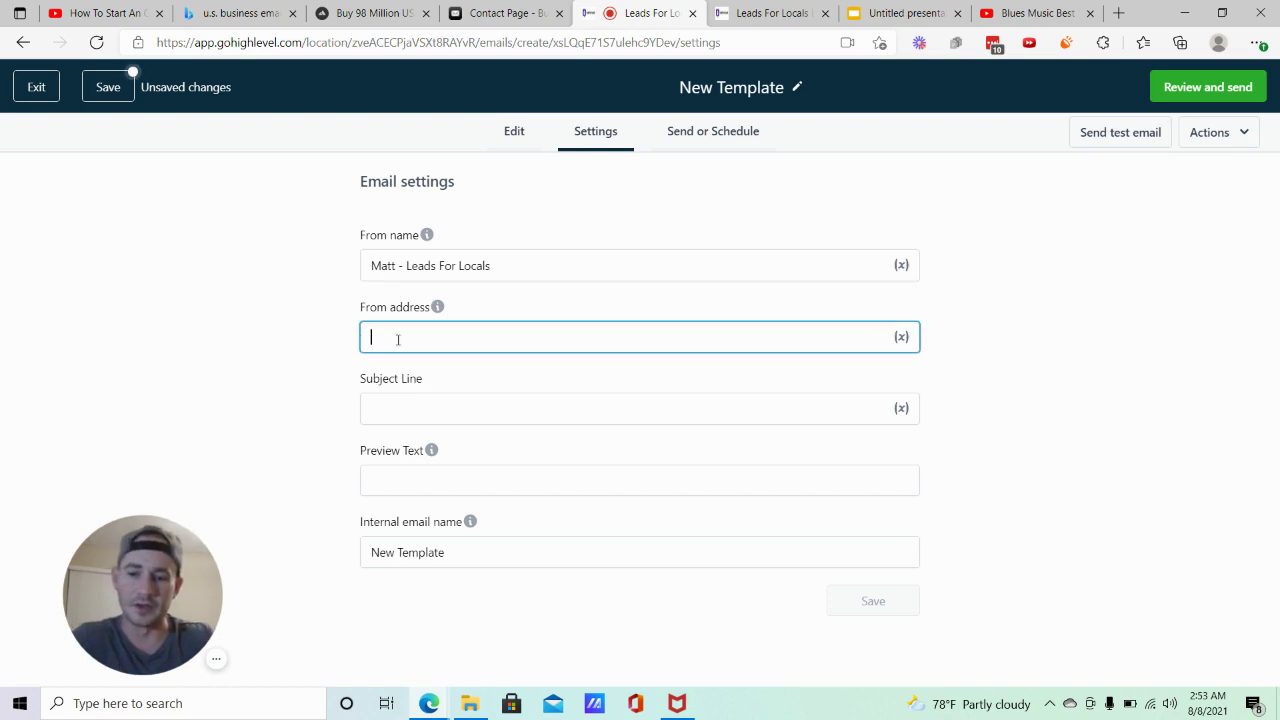
{"action": "left_click", "coordinate": [445, 412]}
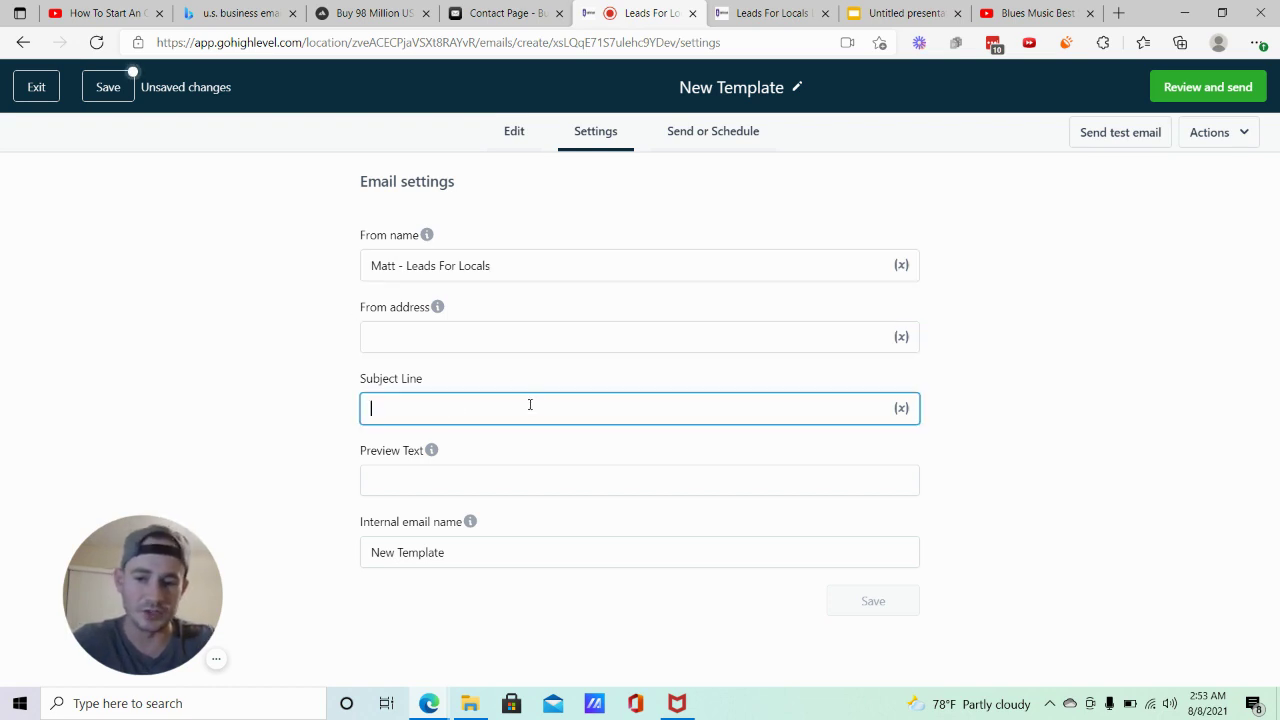
{"action": "left_click", "coordinate": [387, 483]}
{"action": "left_click", "coordinate": [1093, 445]}
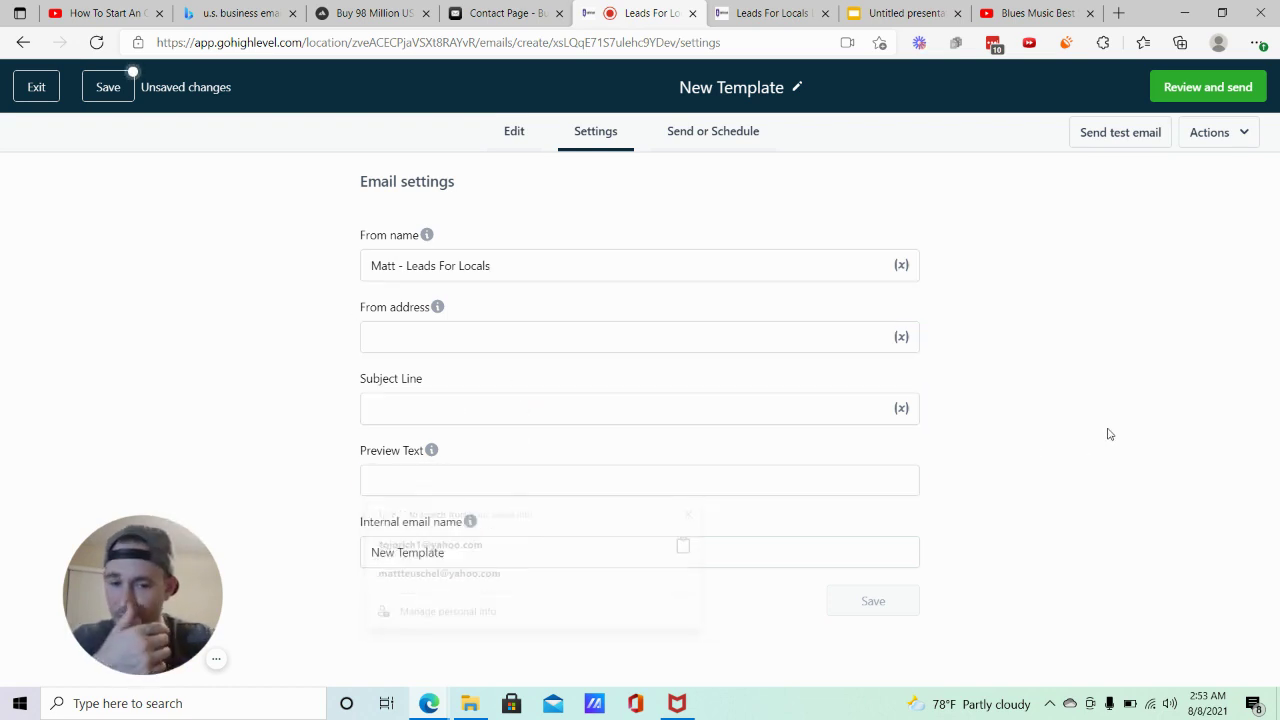
Rename the email template as "Test email 123"
{"action": "left_click", "coordinate": [735, 87]}
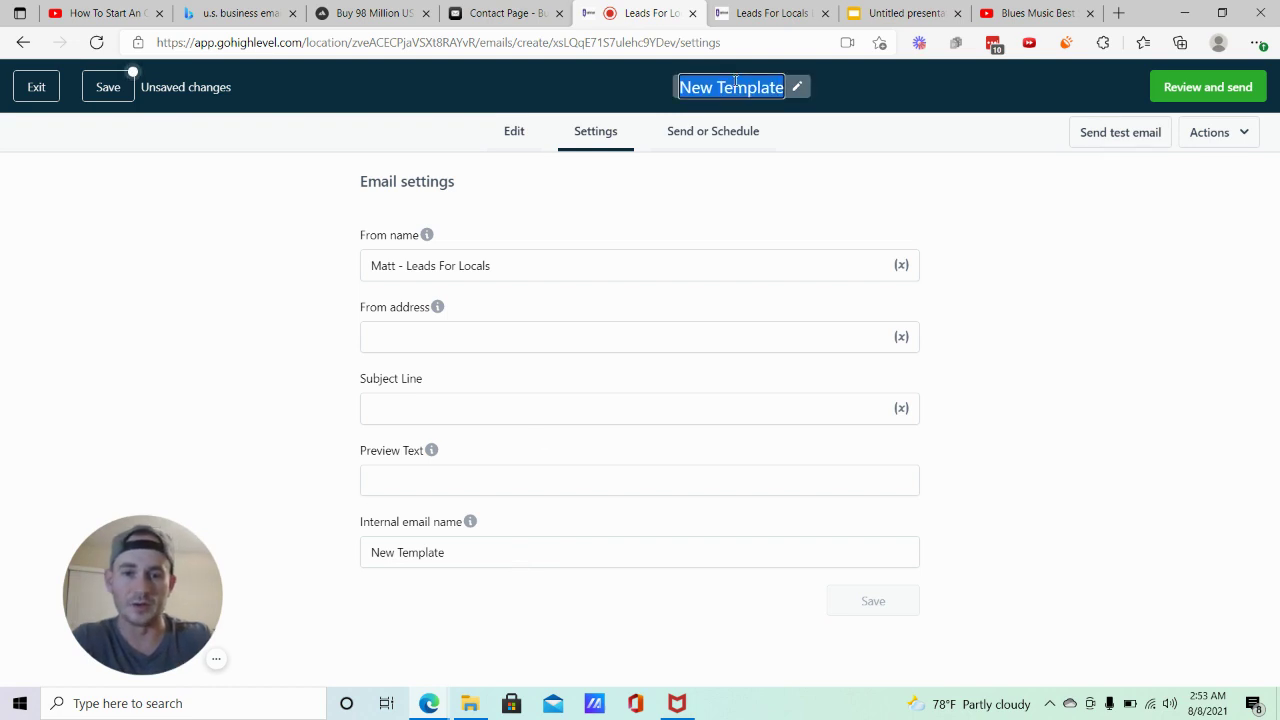
{"action": "type", "text": "Test"}
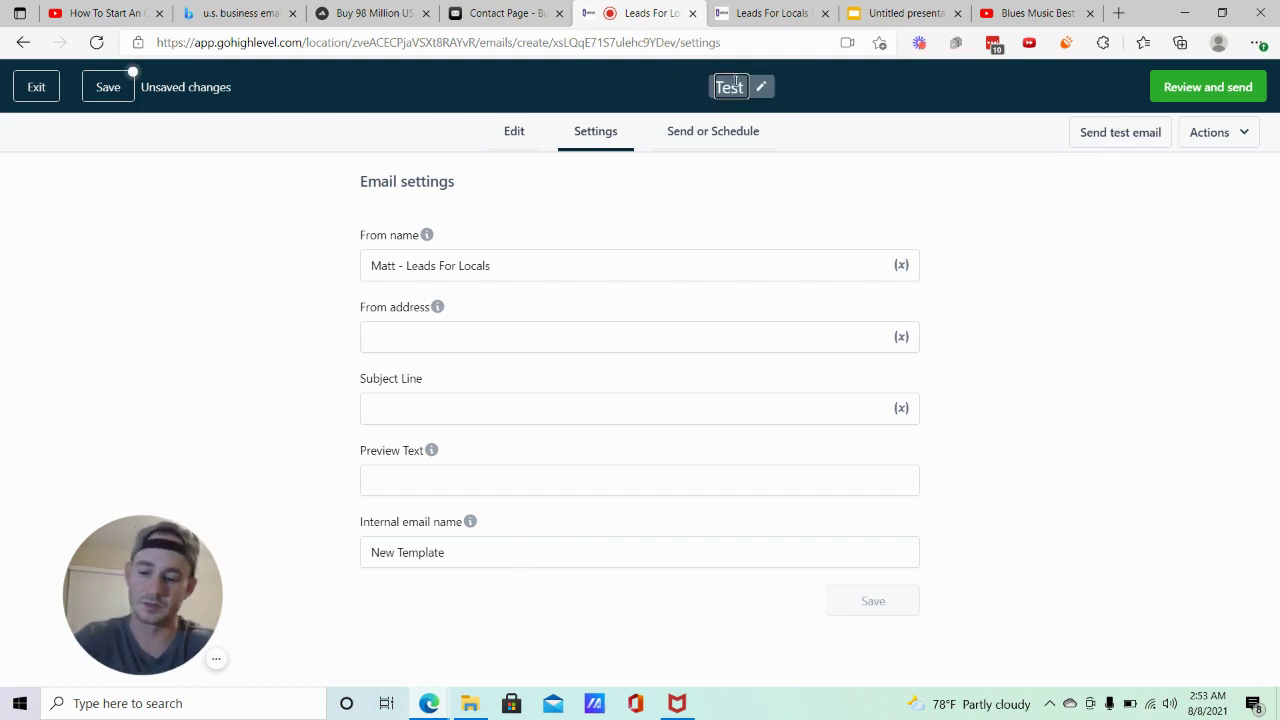
{"action": "type", "text": " email 123"}
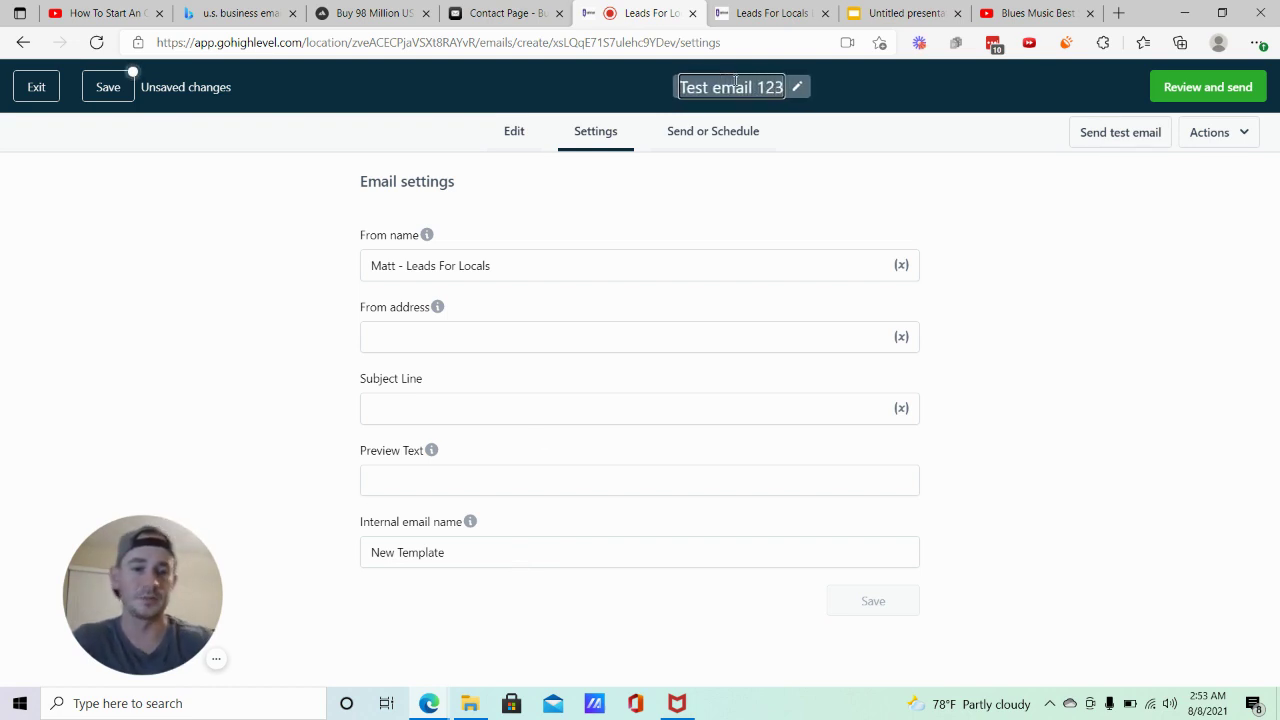
Examine the smart lists available as recipients and the option to schedule the email for later
{"action": "left_click", "coordinate": [745, 131]}
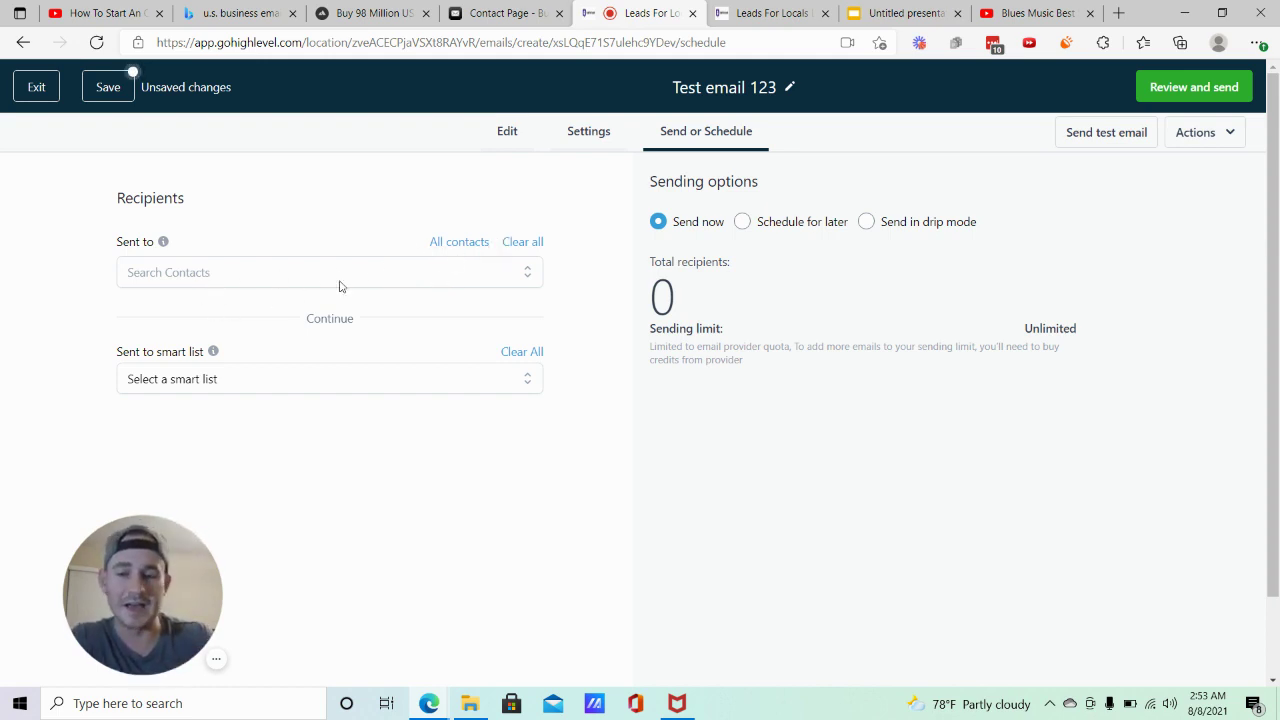
{"action": "left_click", "coordinate": [229, 388]}
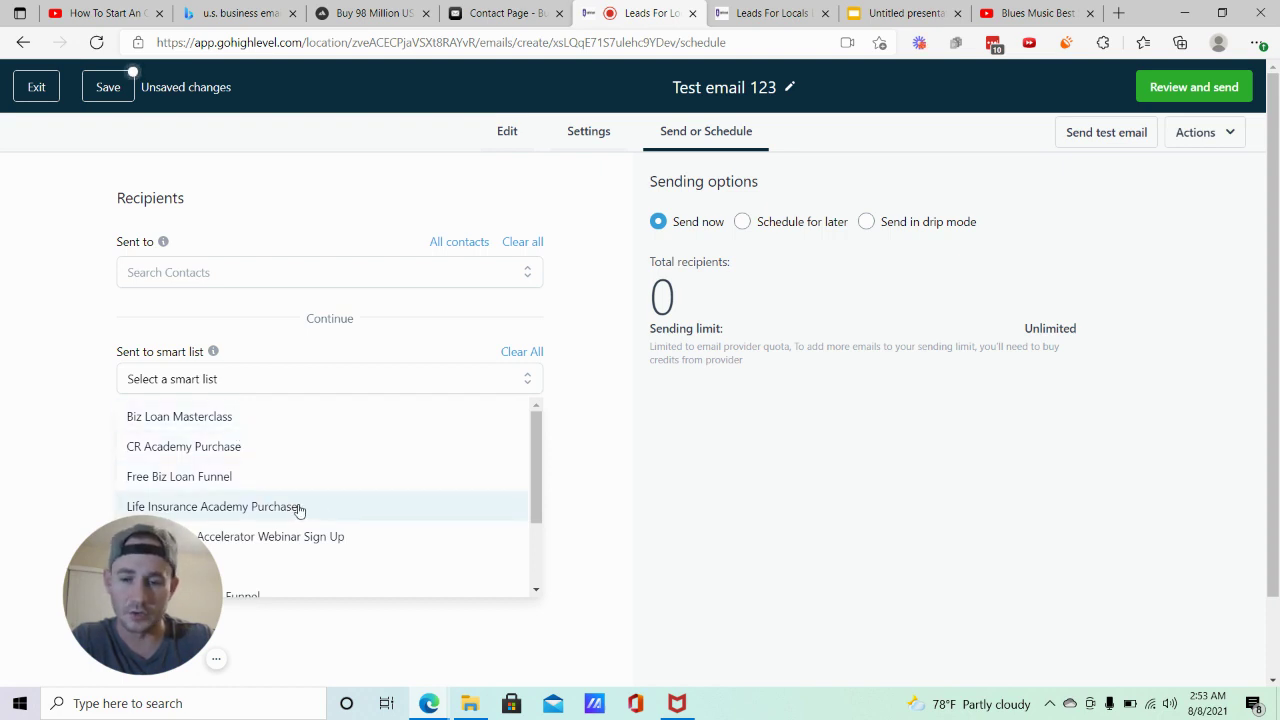
{"action": "left_click", "coordinate": [602, 407]}
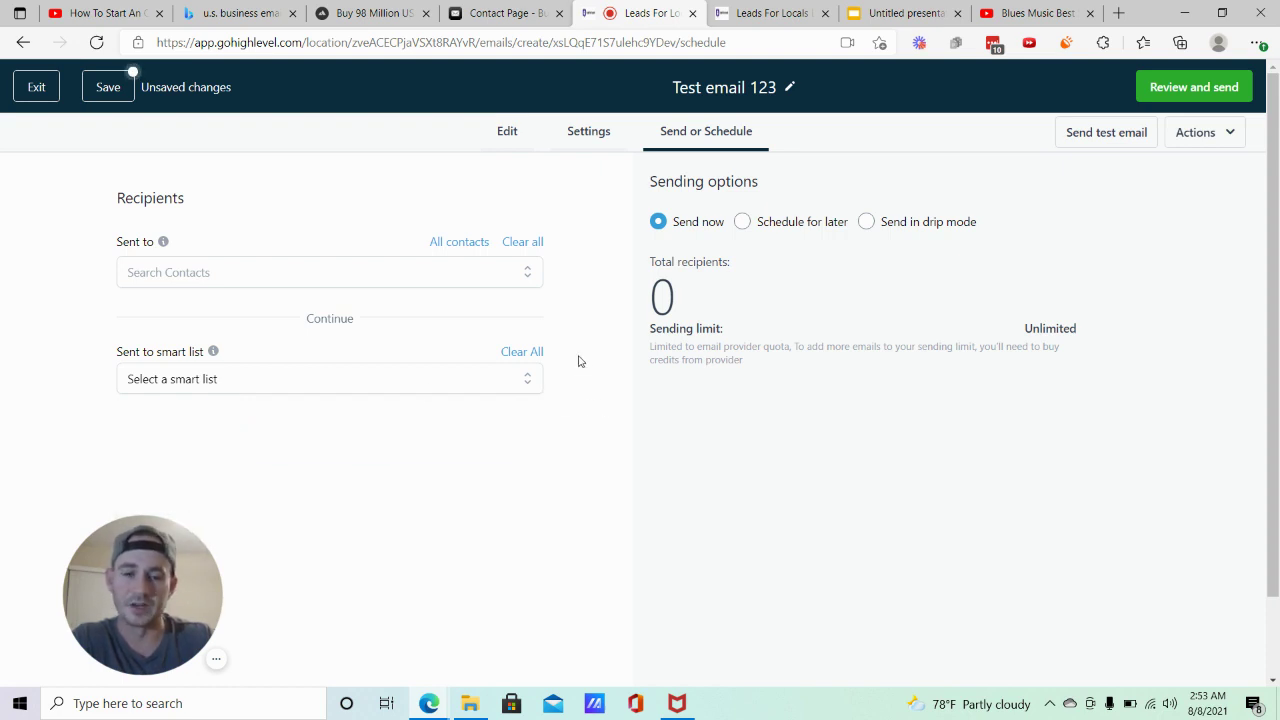
{"action": "left_click", "coordinate": [743, 222]}
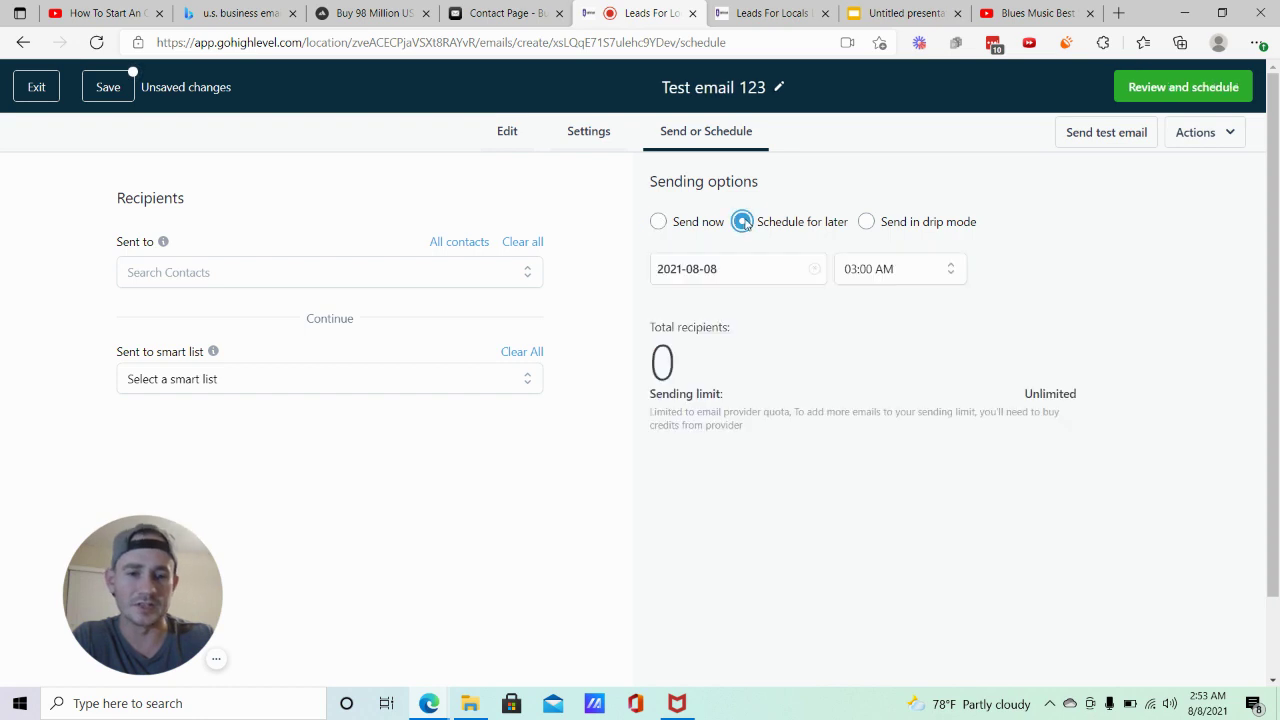
Set the email to send in drip mode with a batch quantity of 250, repeating after 10 hours
{"action": "left_click", "coordinate": [867, 225]}
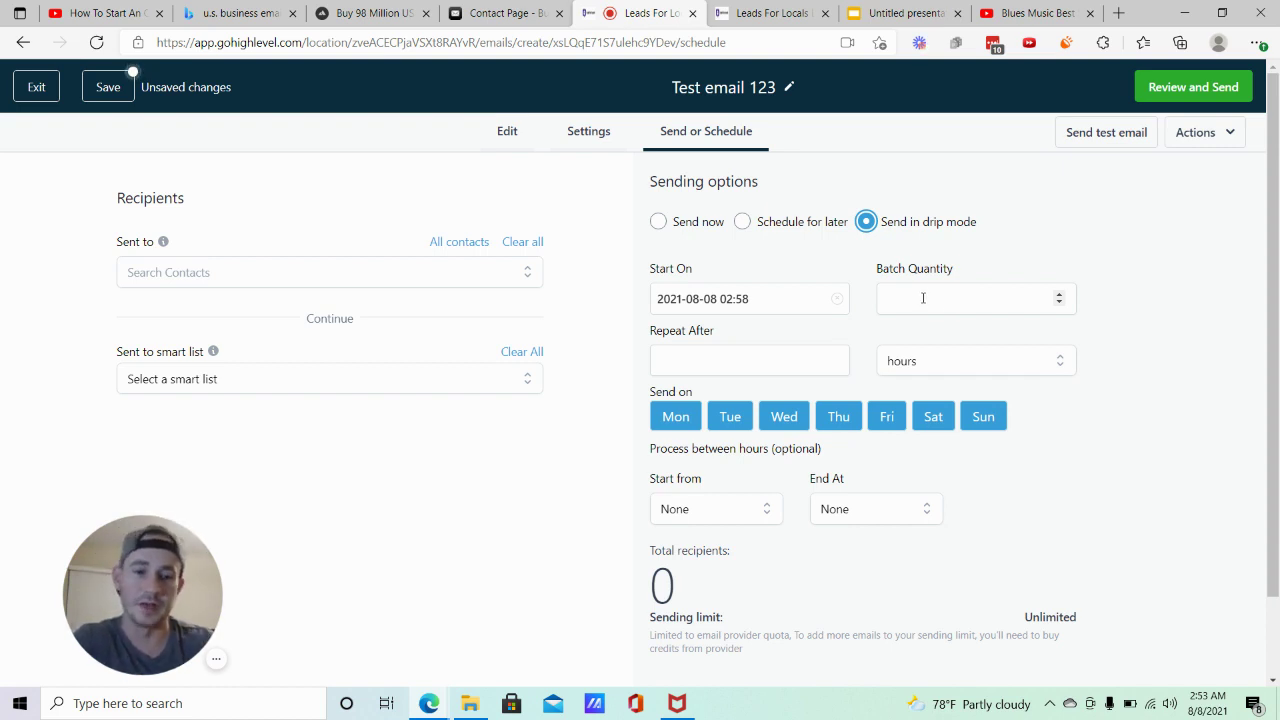
{"action": "left_click", "coordinate": [911, 291]}
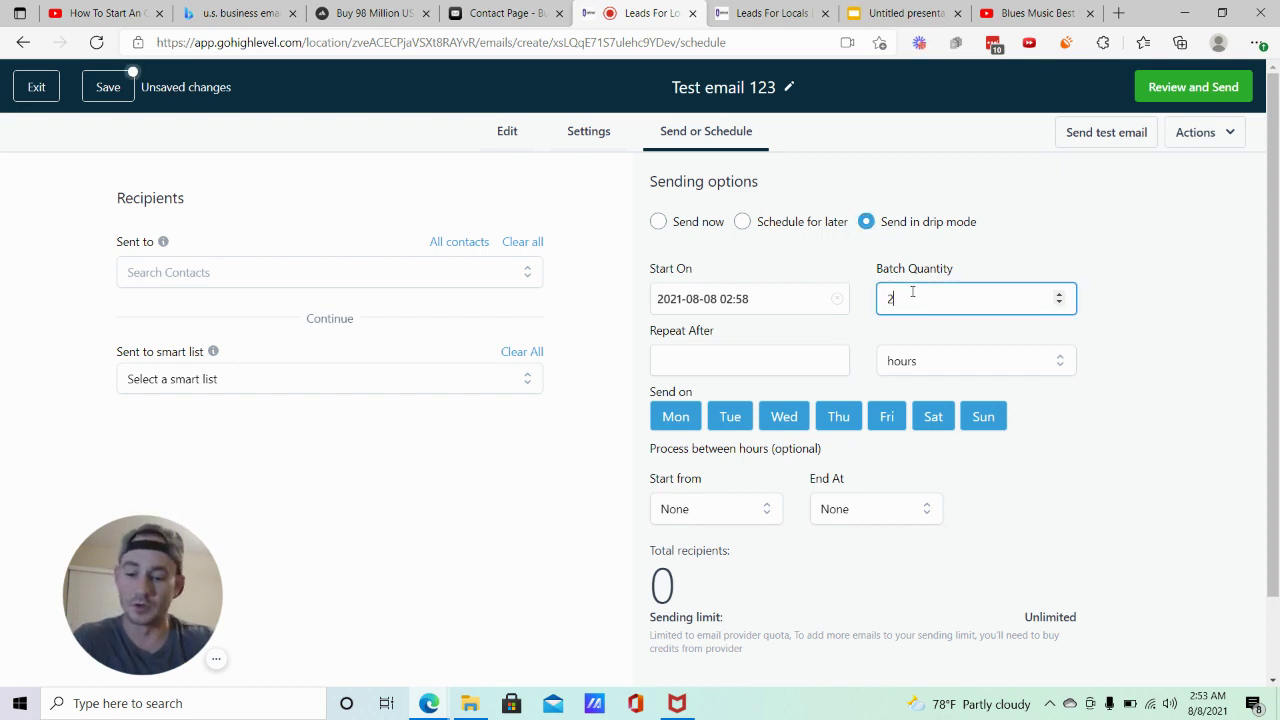
{"action": "type", "text": "250"}
{"action": "left_click", "coordinate": [728, 362]}
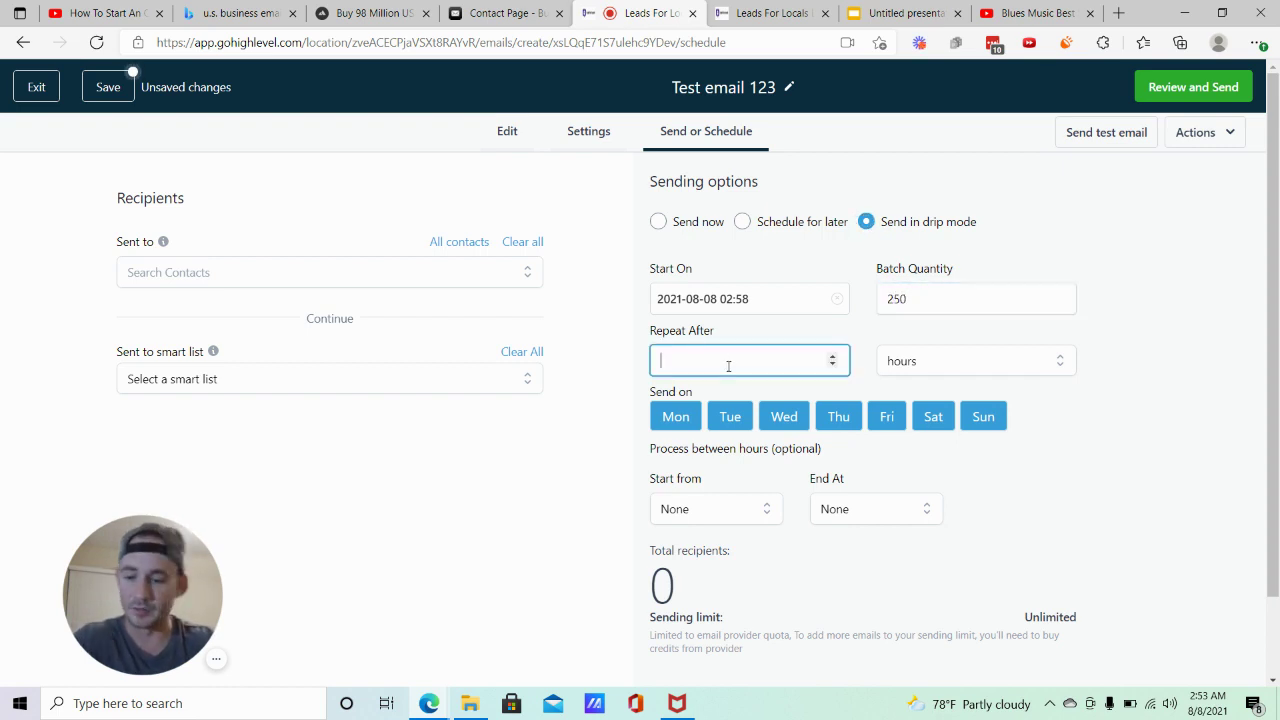
{"action": "type", "text": "12"}
{"action": "left_click", "coordinate": [1148, 324]}
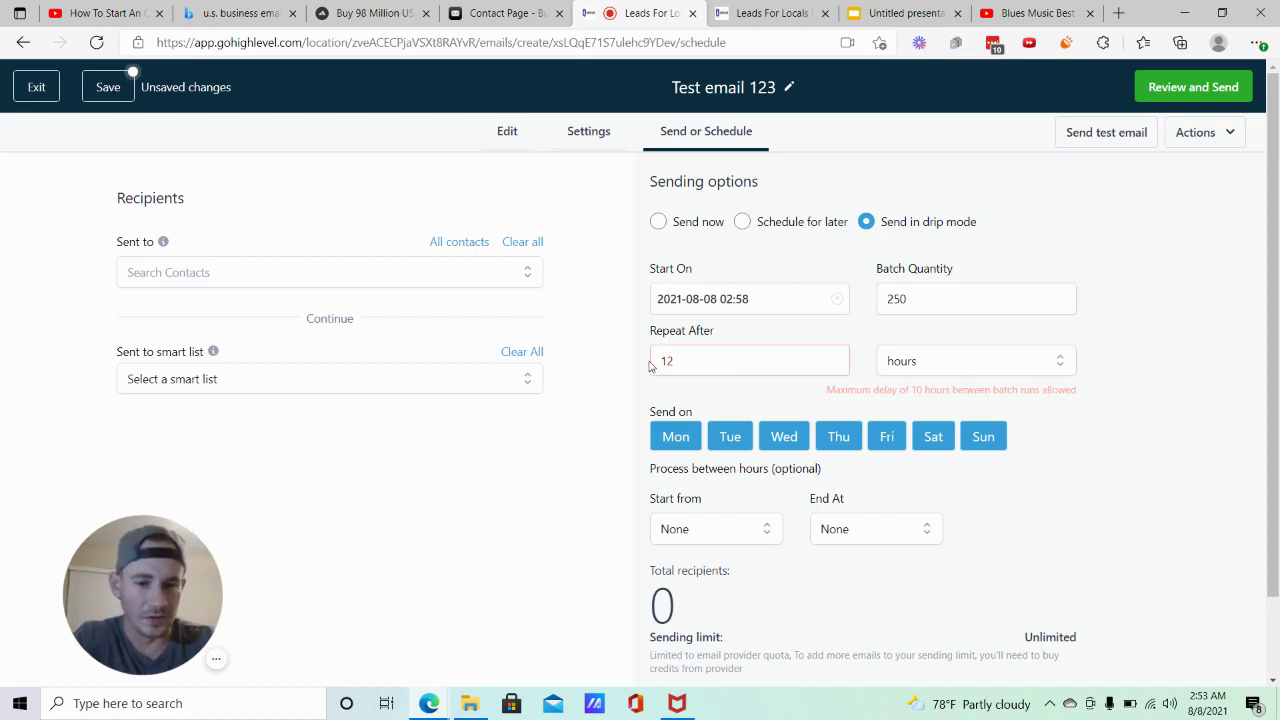
{"action": "left_click", "coordinate": [718, 361]}
{"action": "key", "text": "BackSpace"}
{"action": "left_click", "coordinate": [948, 371]}
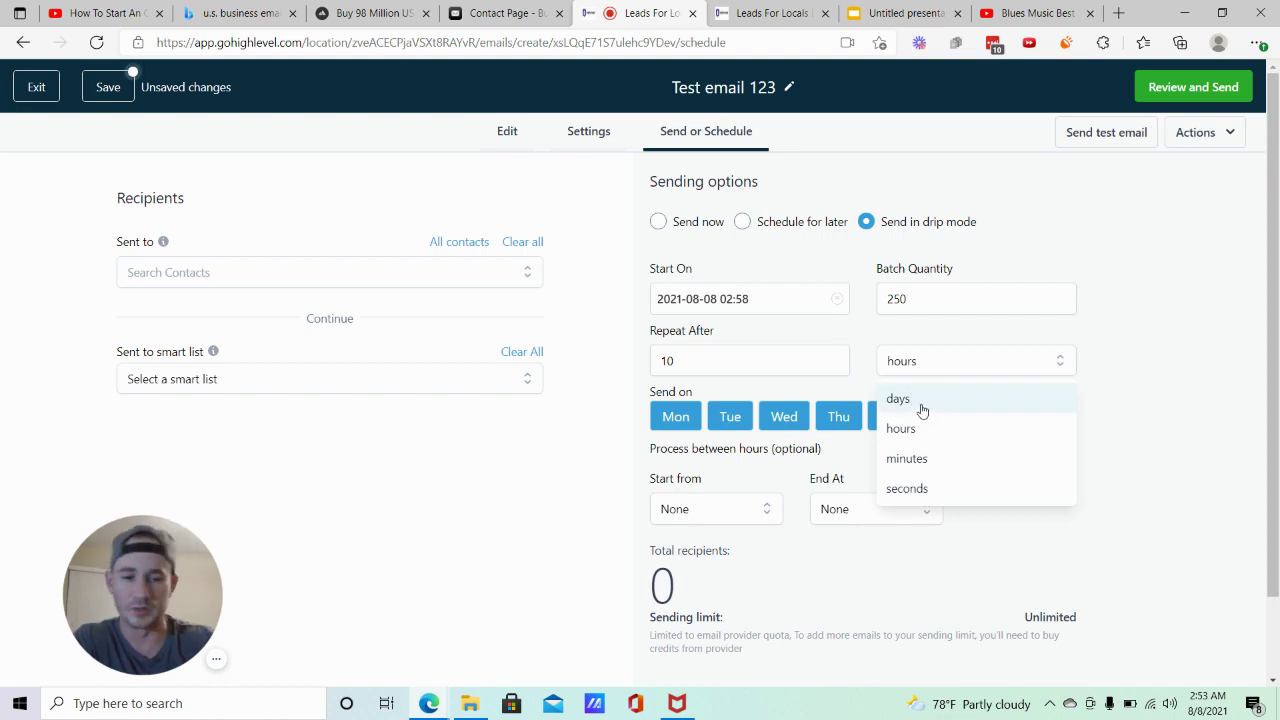
{"action": "left_click", "coordinate": [1154, 288]}
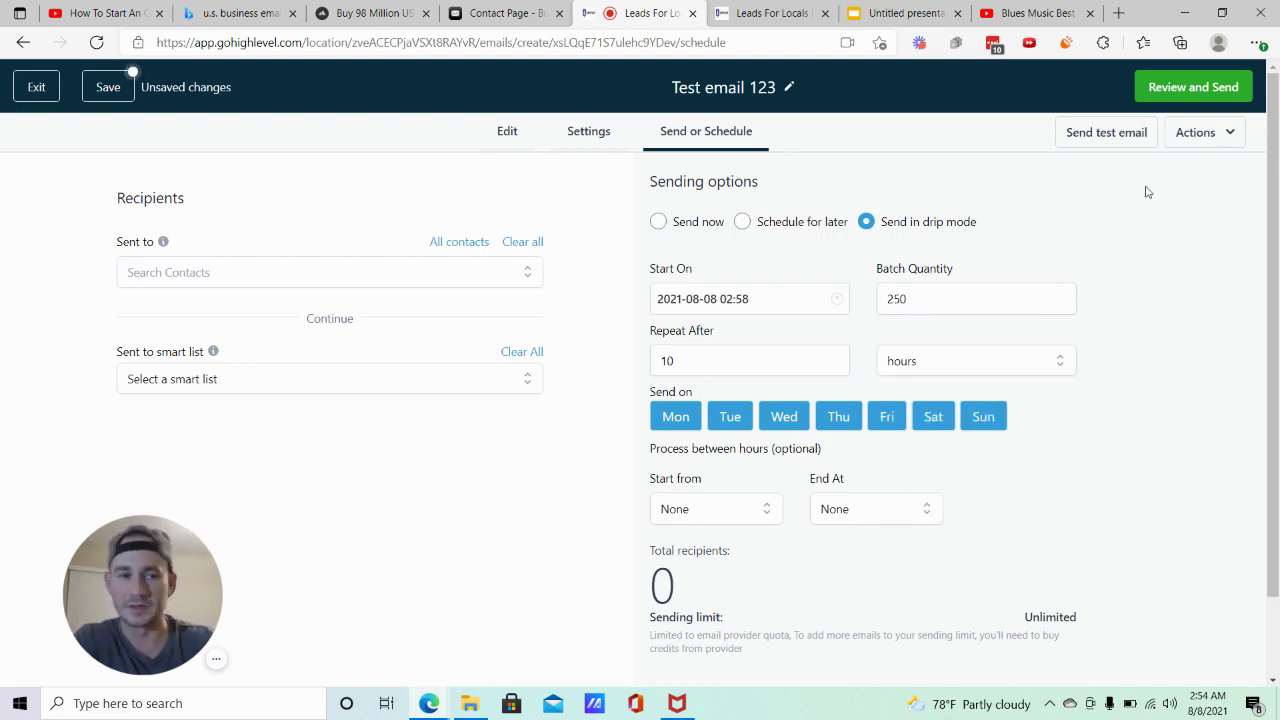
Save the email template and exit to the list of marketing emails
{"action": "left_click", "coordinate": [110, 90]}
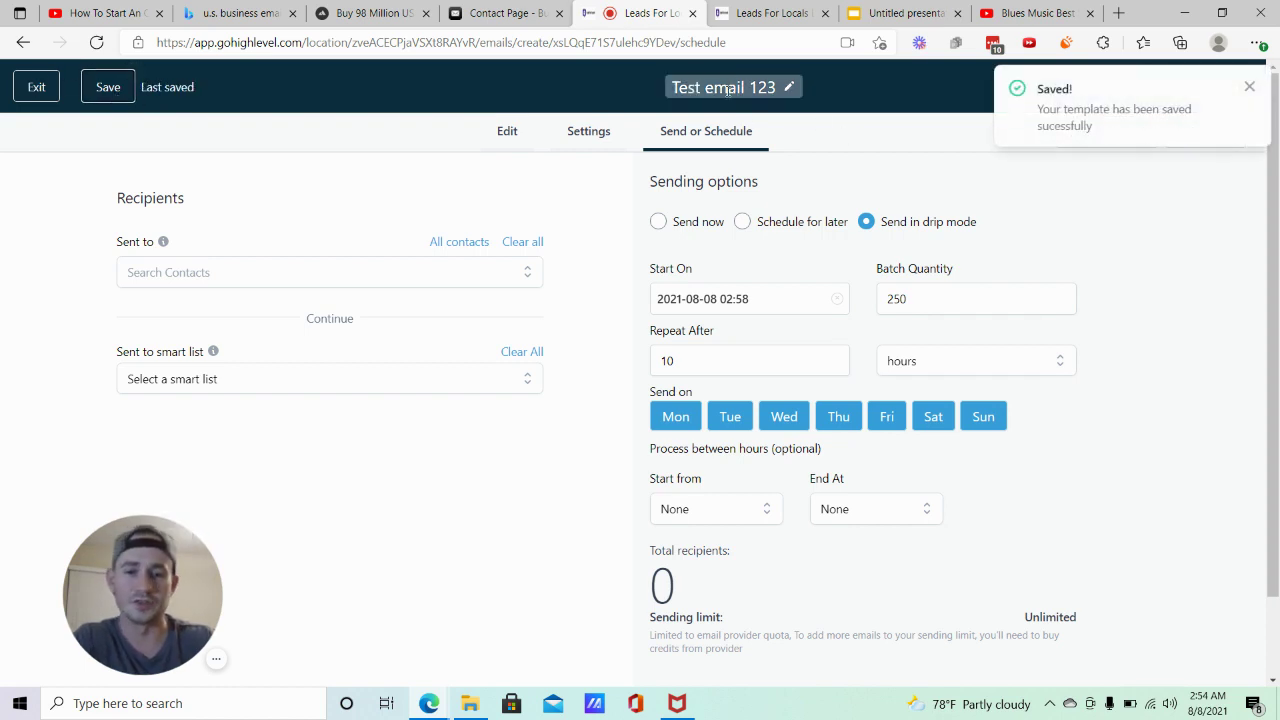
{"action": "left_click", "coordinate": [40, 90]}
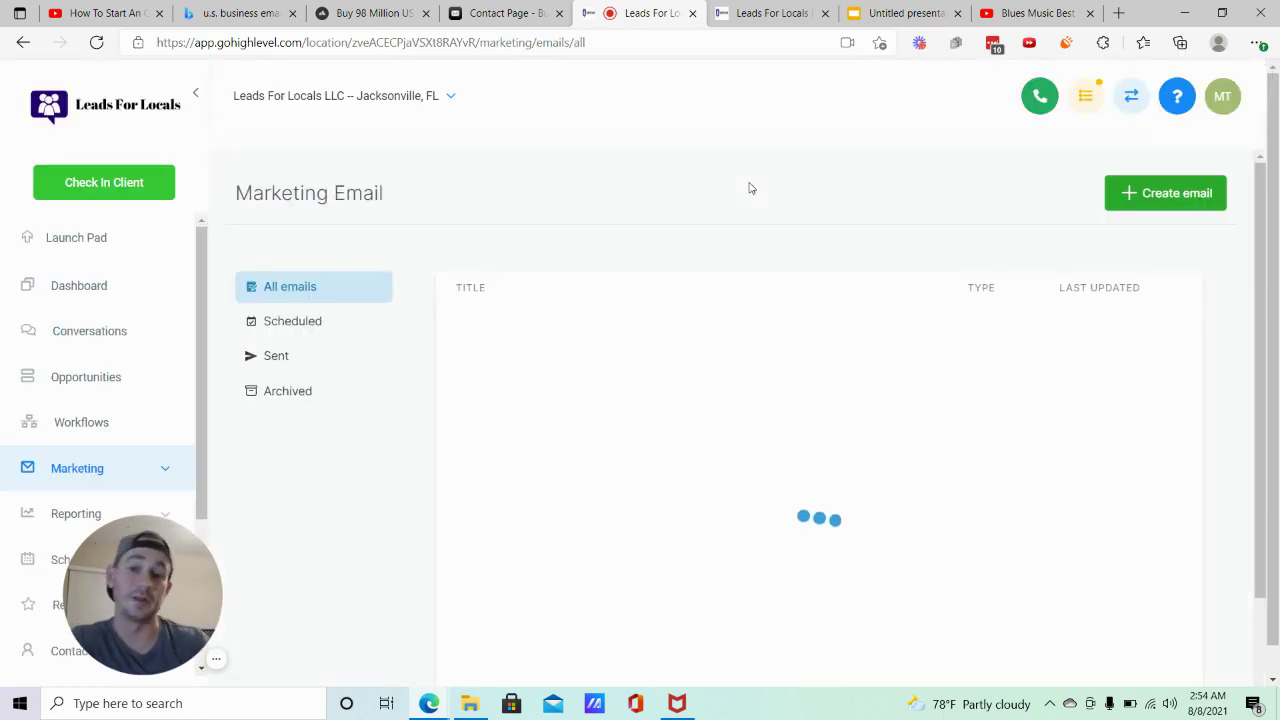
{"action": "left_click_drag", "start_coordinate": [141, 569], "coordinate": [356, 513]}
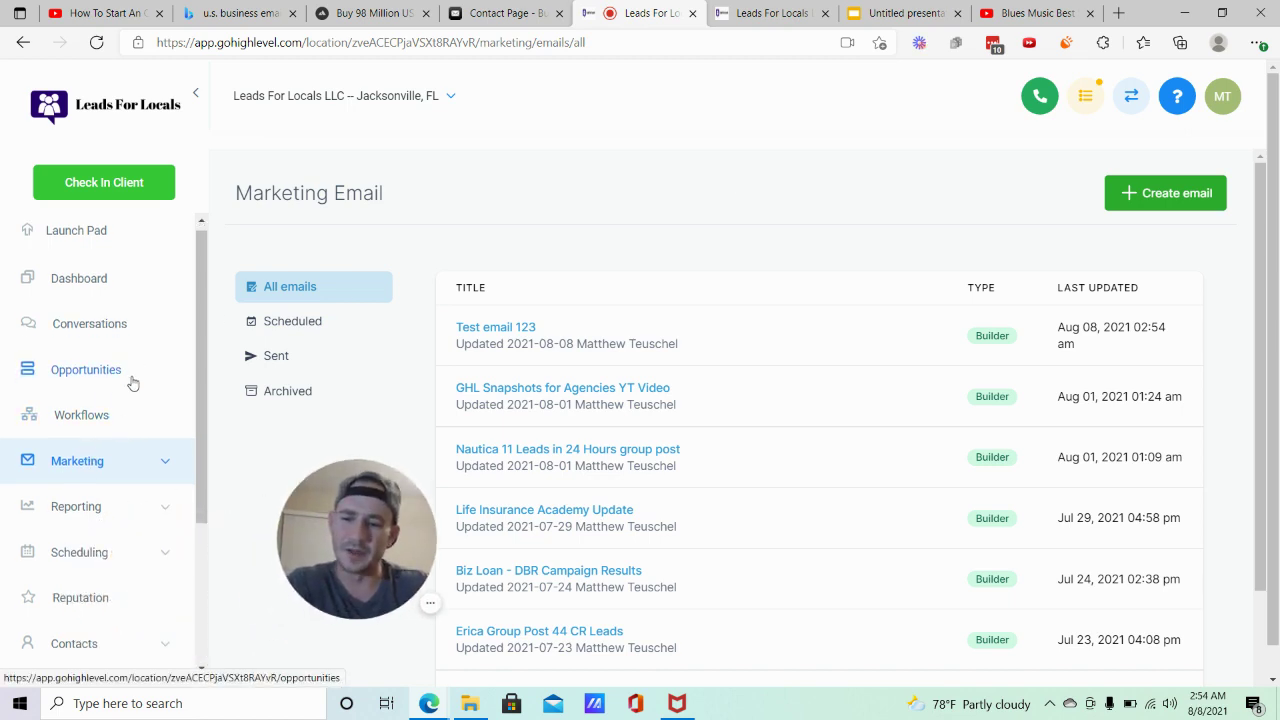
Open the contacts and smart lists page and view the CSV upload step of the contact import
{"action": "scroll", "coordinate": [125, 378], "scroll_direction": "down", "scroll_amount": 2}
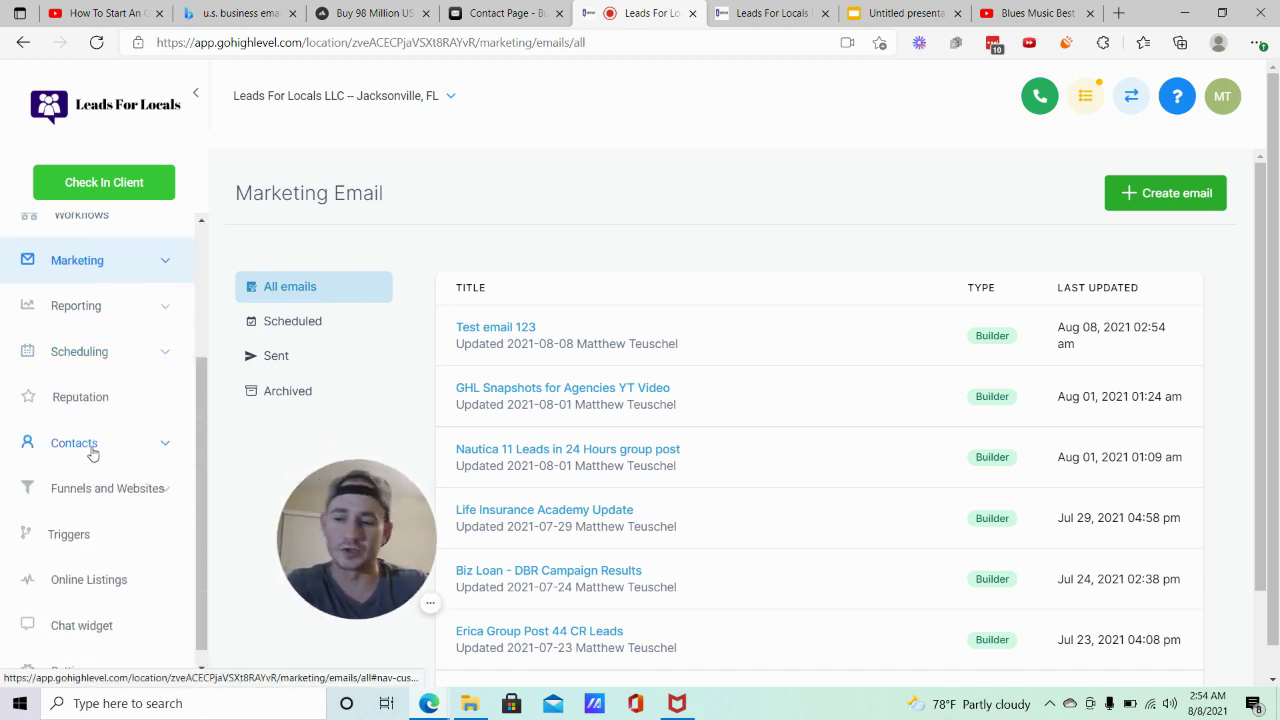
{"action": "left_click", "coordinate": [92, 446]}
{"action": "left_click", "coordinate": [120, 497]}
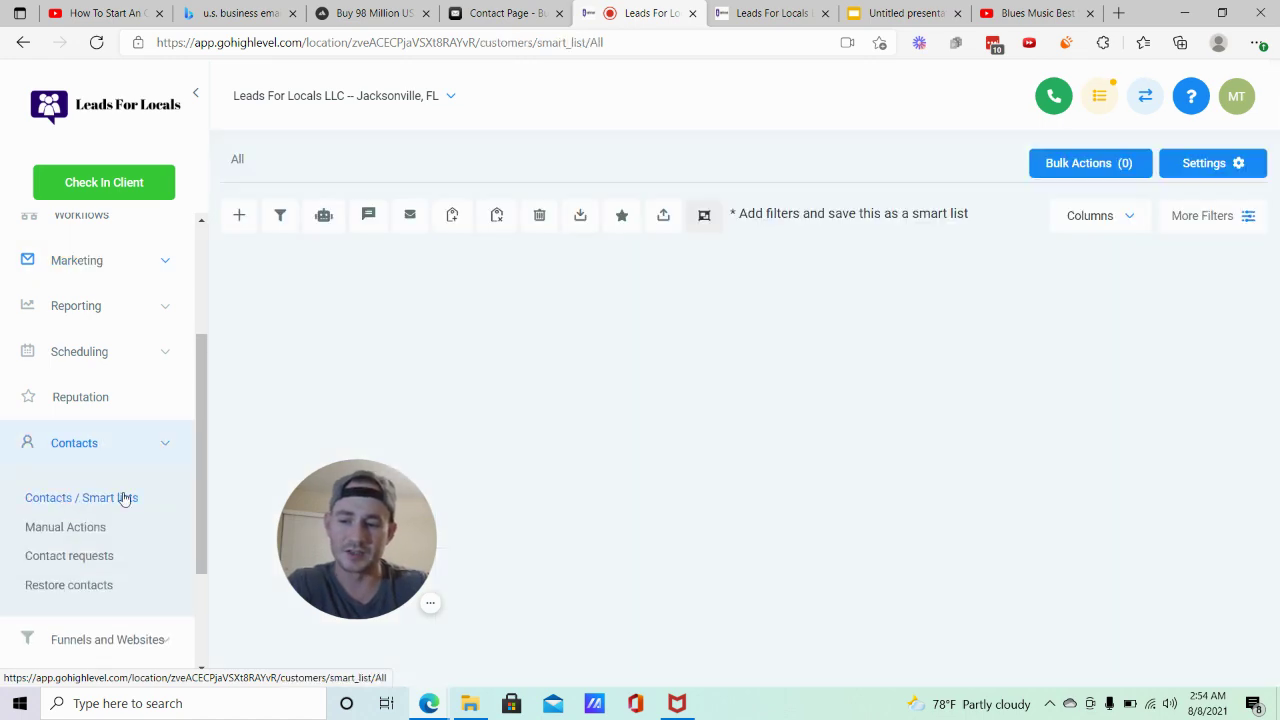
{"action": "left_click_drag", "start_coordinate": [343, 515], "coordinate": [95, 555]}
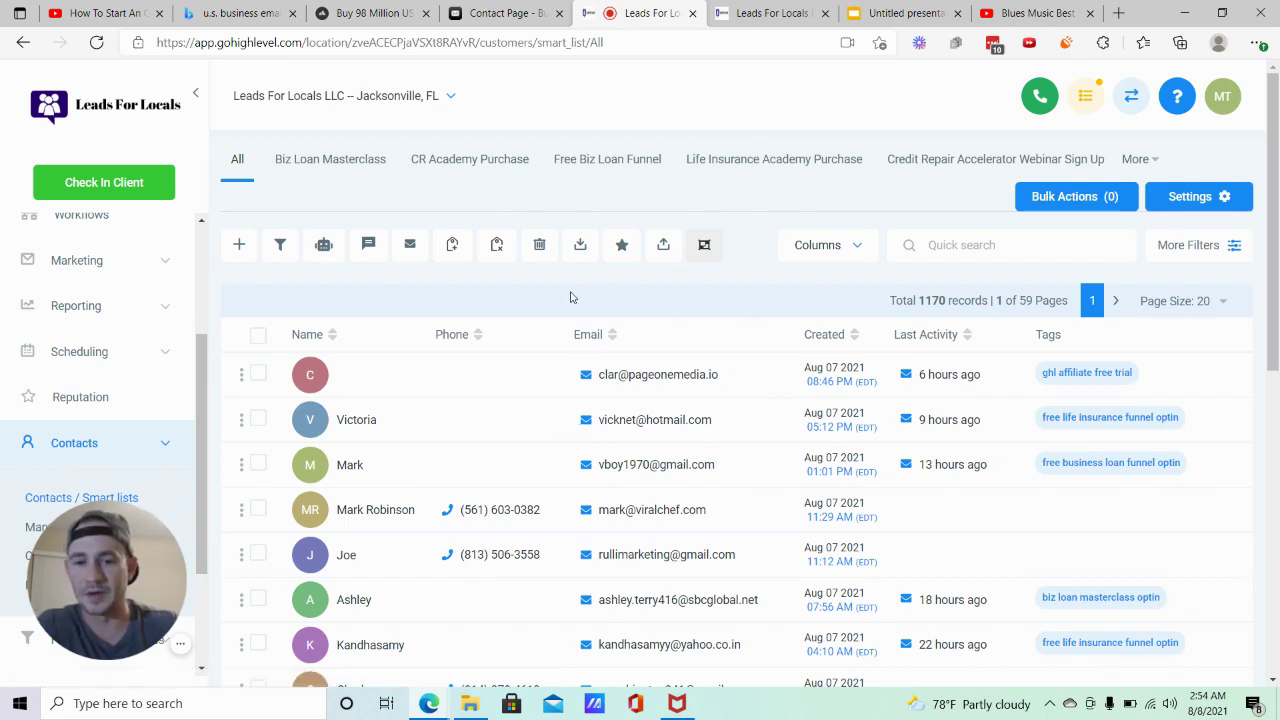
{"action": "left_click", "coordinate": [664, 245]}
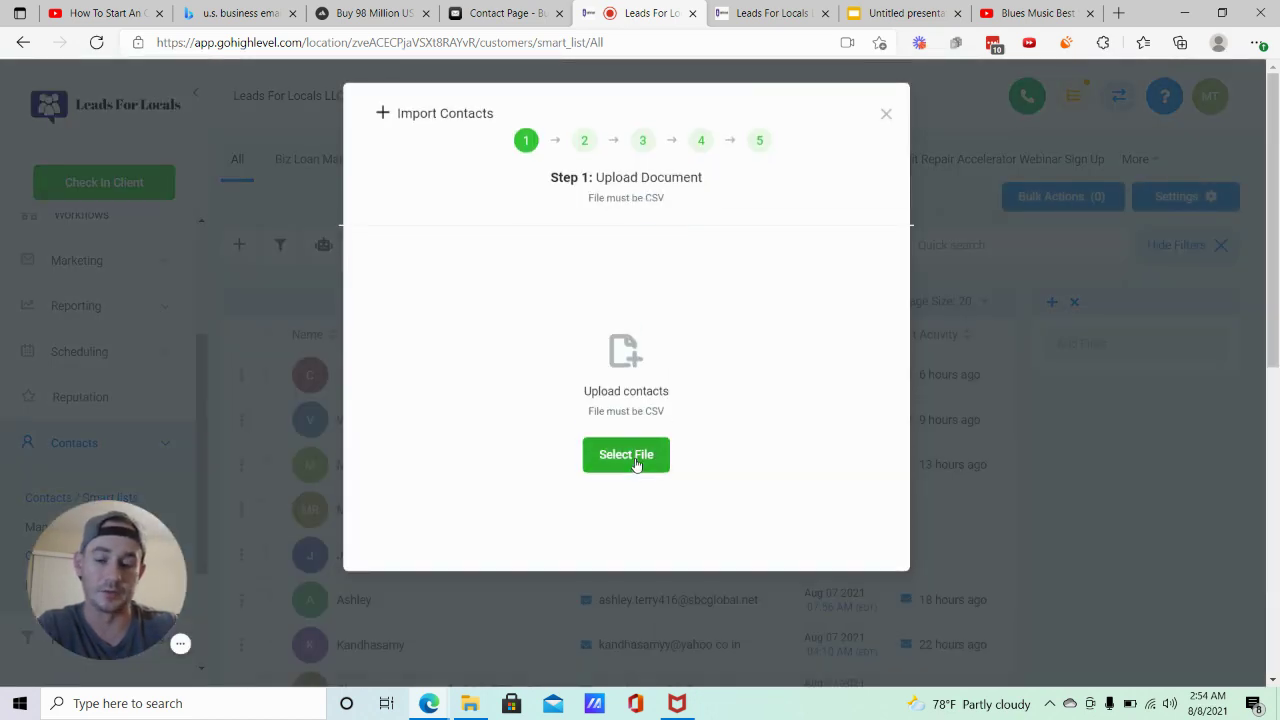
{"action": "left_click", "coordinate": [886, 116]}
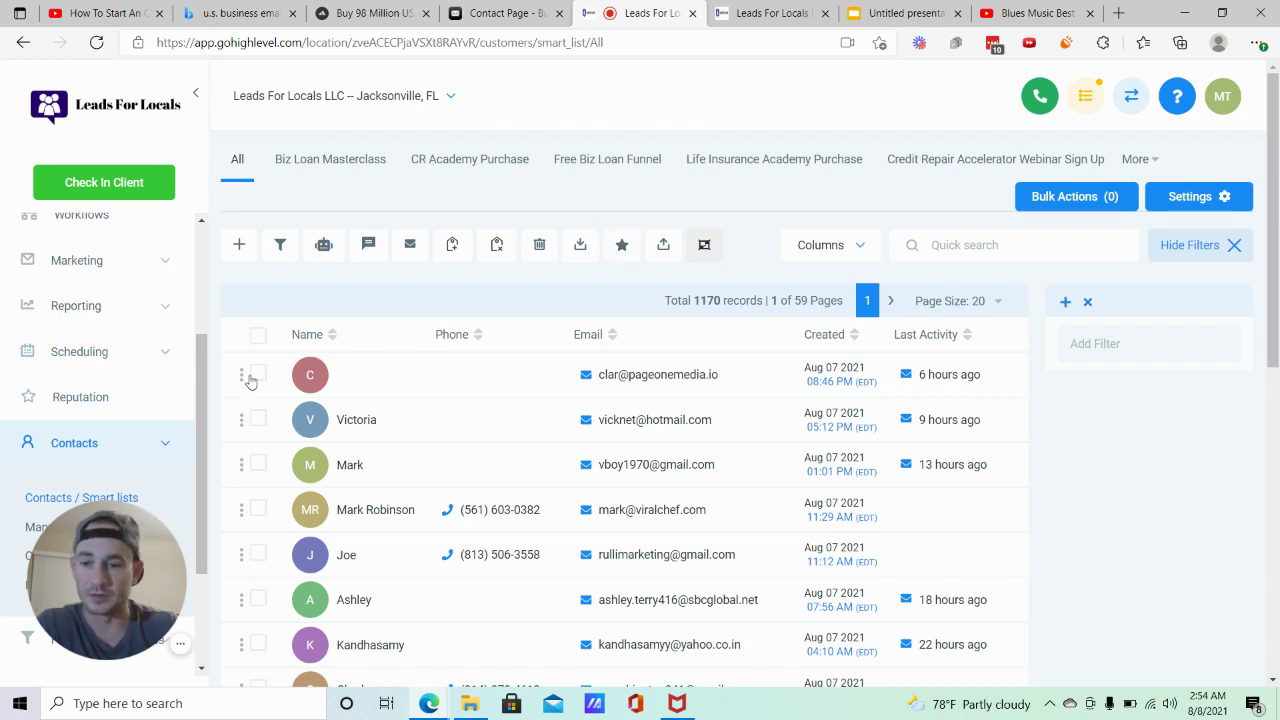
Select all contacts on the page and view the dialog for saving a smart list without saving
{"action": "left_click", "coordinate": [258, 337]}
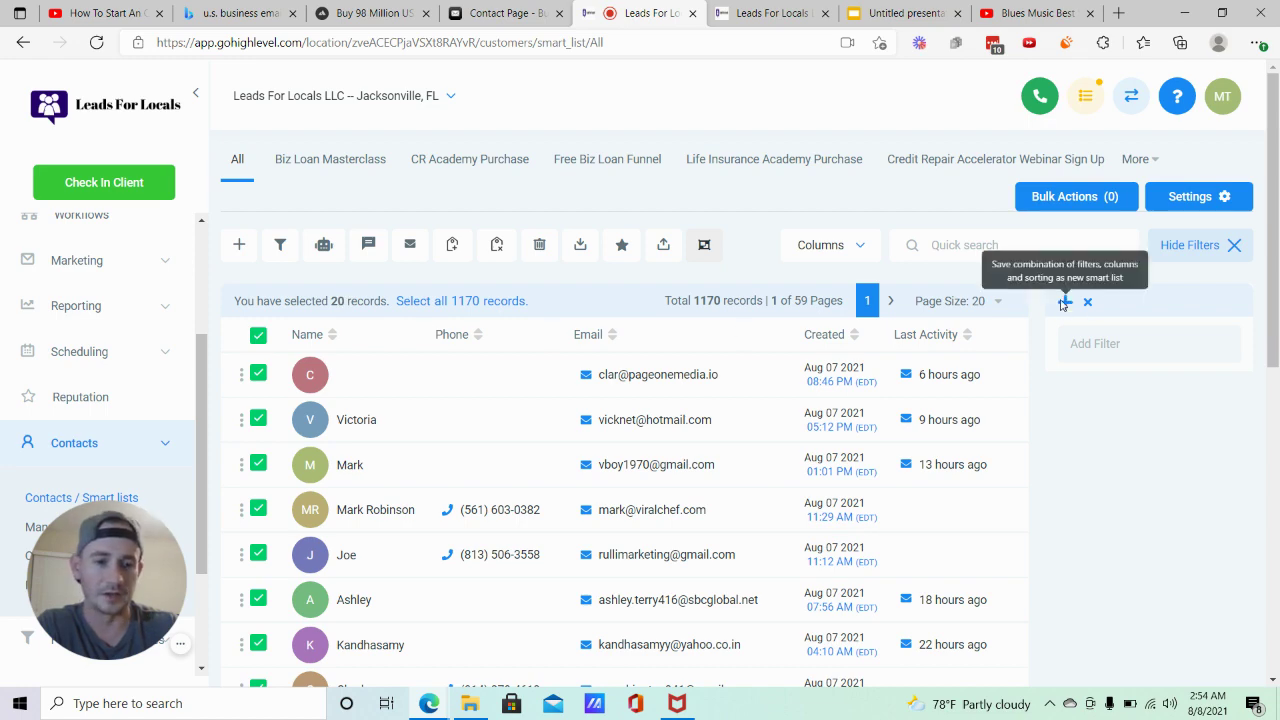
{"action": "left_click", "coordinate": [1065, 301]}
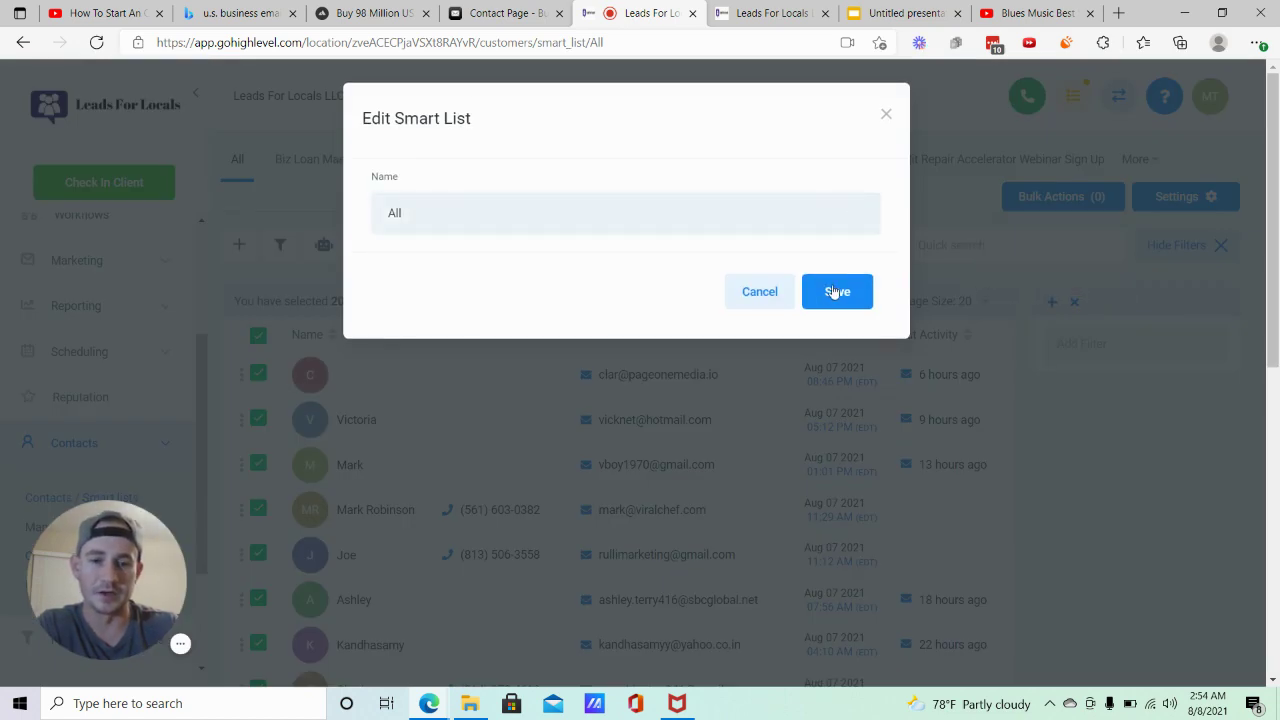
{"action": "left_click", "coordinate": [888, 116]}
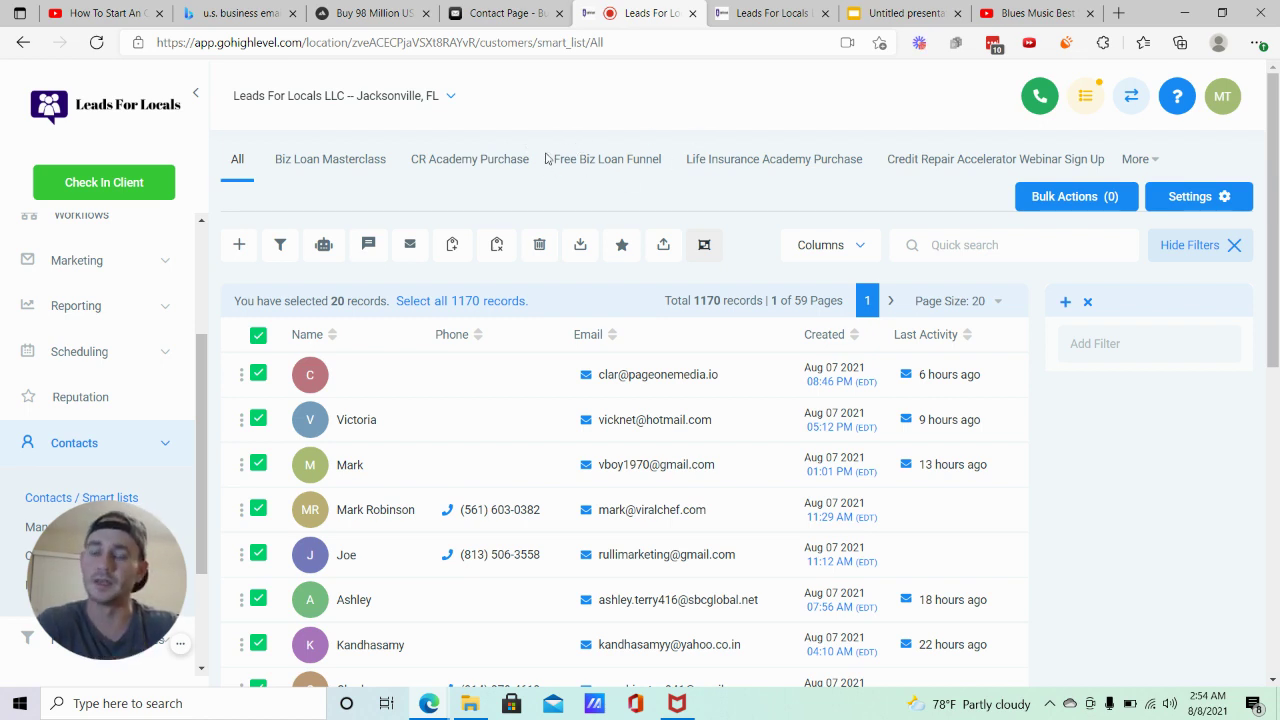
Open the Free Credit Repair Funnels Emails workflow in the Credit Repair folder and examine its sequence through to the end
{"action": "scroll", "coordinate": [97, 340], "scroll_direction": "up", "scroll_amount": 1}
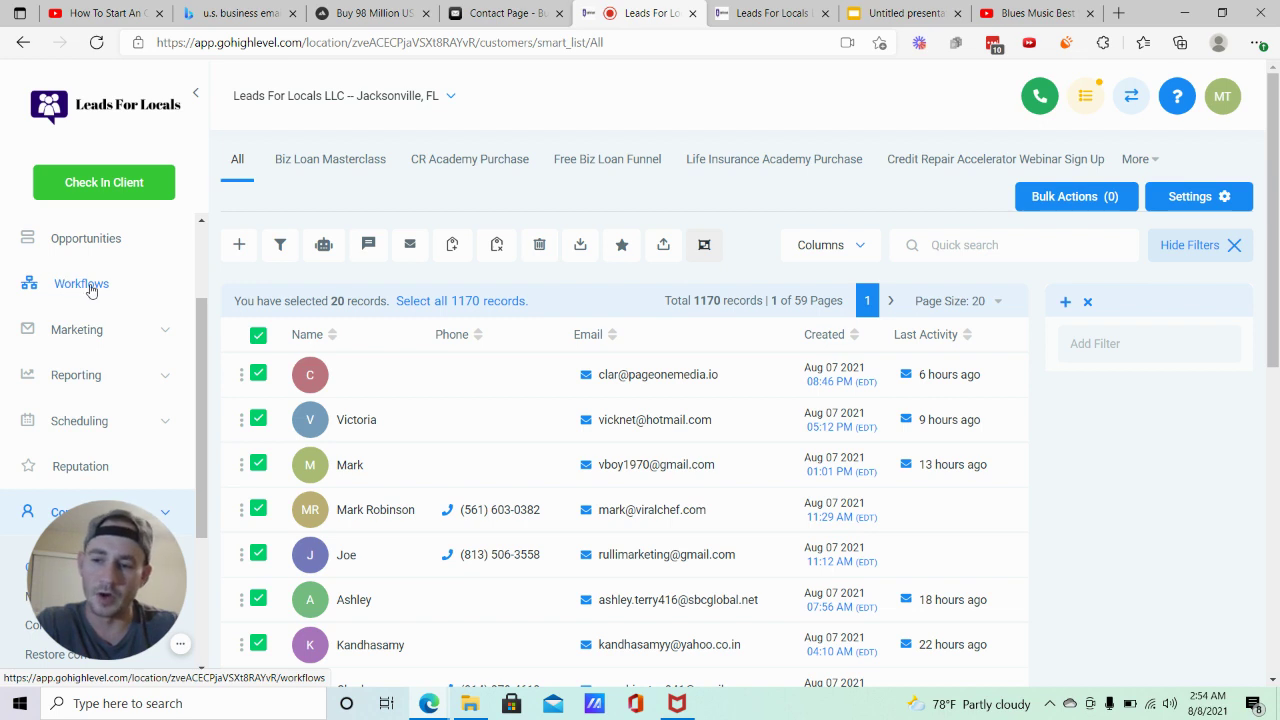
{"action": "left_click", "coordinate": [87, 288]}
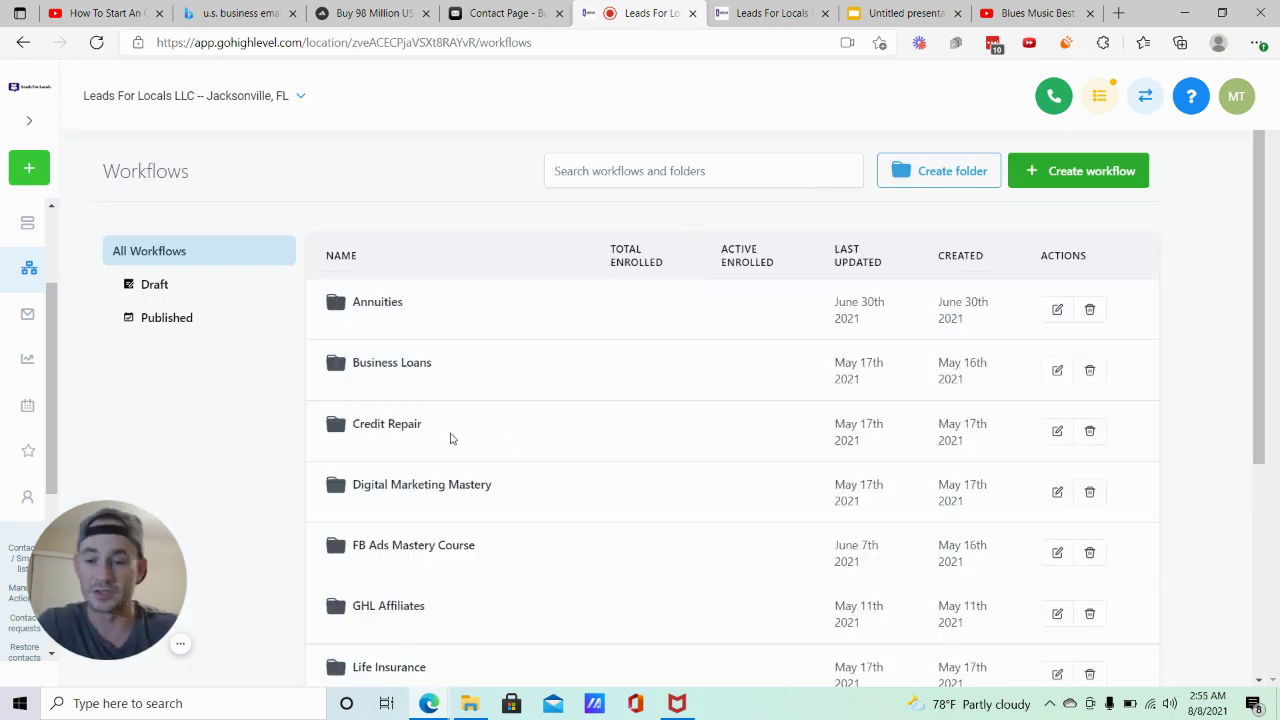
{"action": "left_click", "coordinate": [400, 433]}
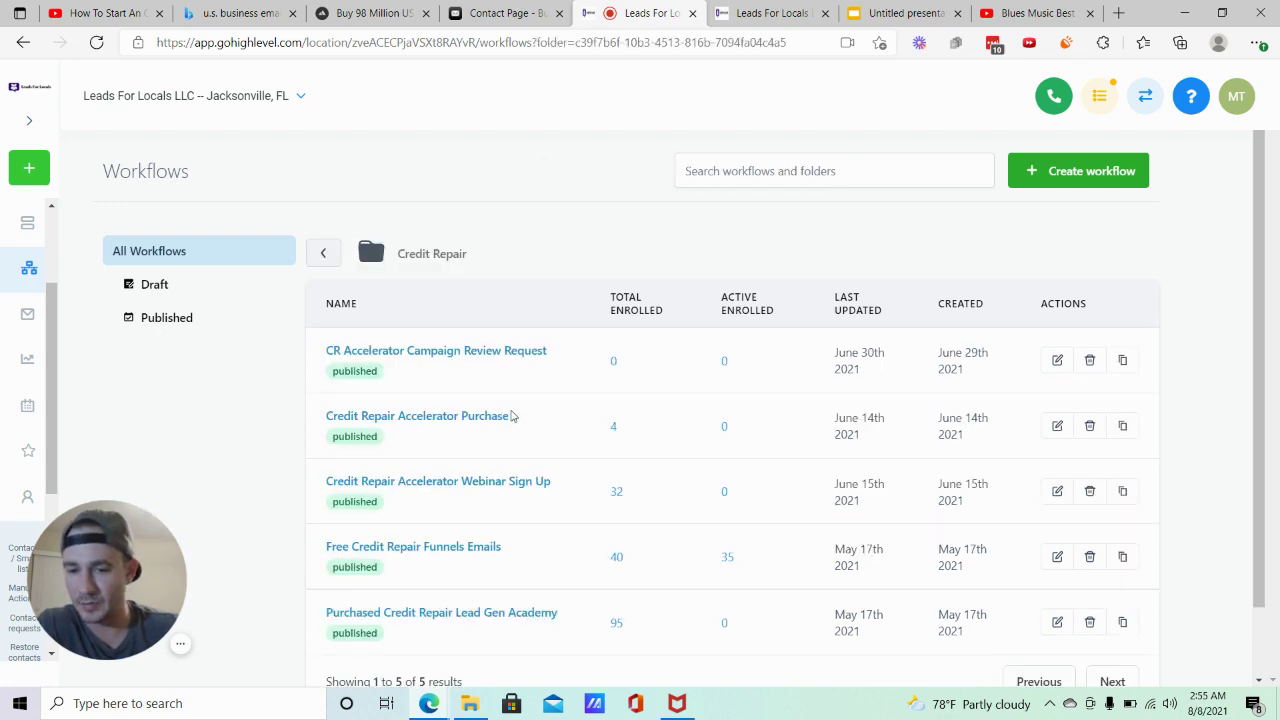
{"action": "scroll", "coordinate": [586, 264], "scroll_direction": "down", "scroll_amount": 1}
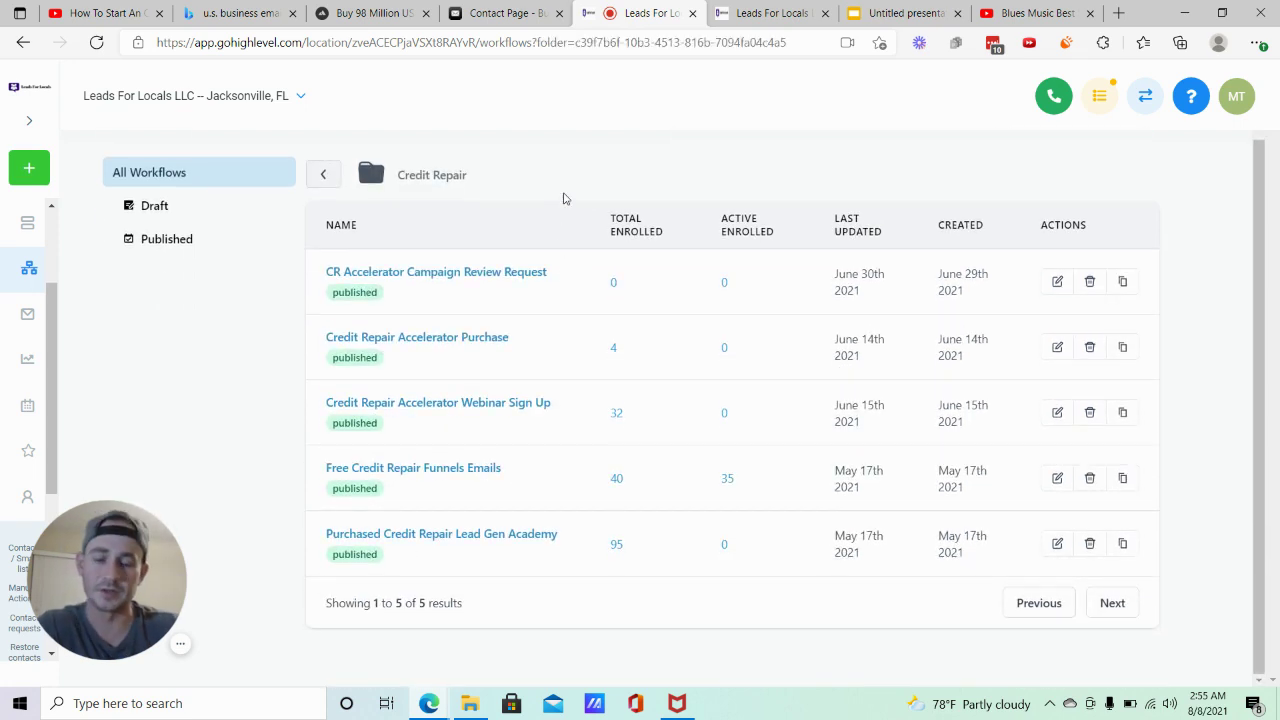
{"action": "mouse_move", "coordinate": [470, 480]}
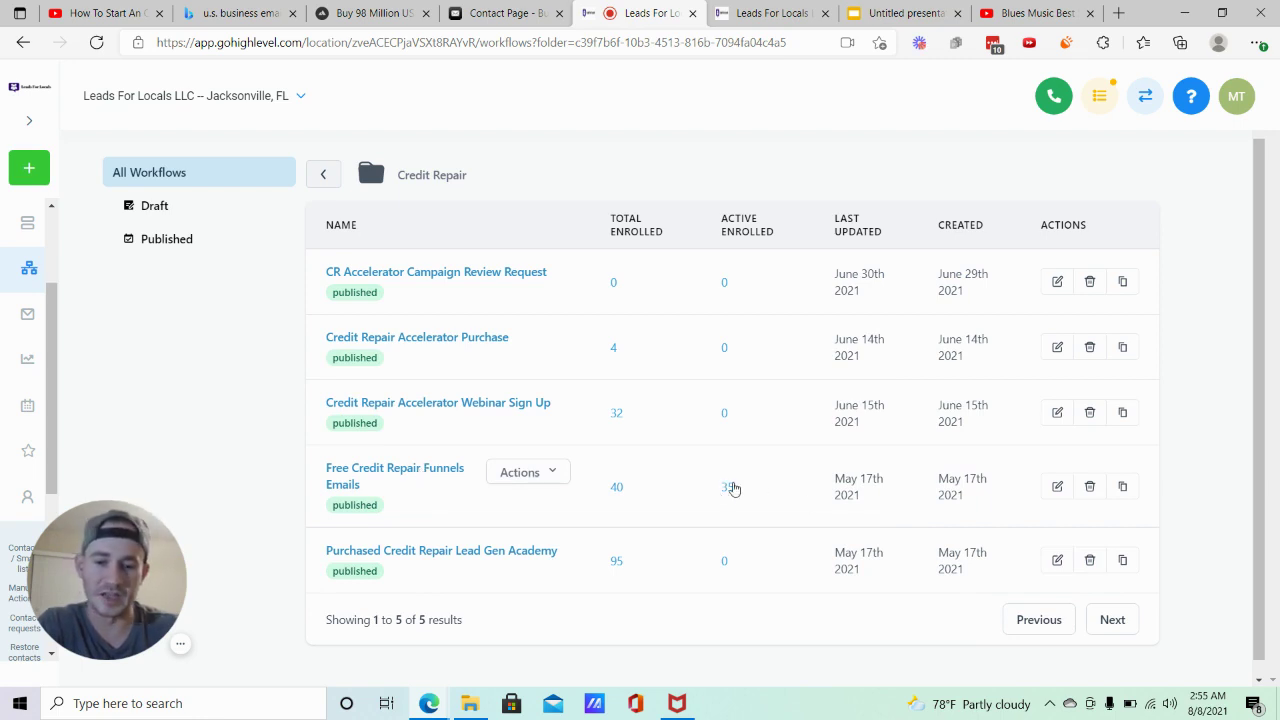
{"action": "left_click", "coordinate": [420, 471]}
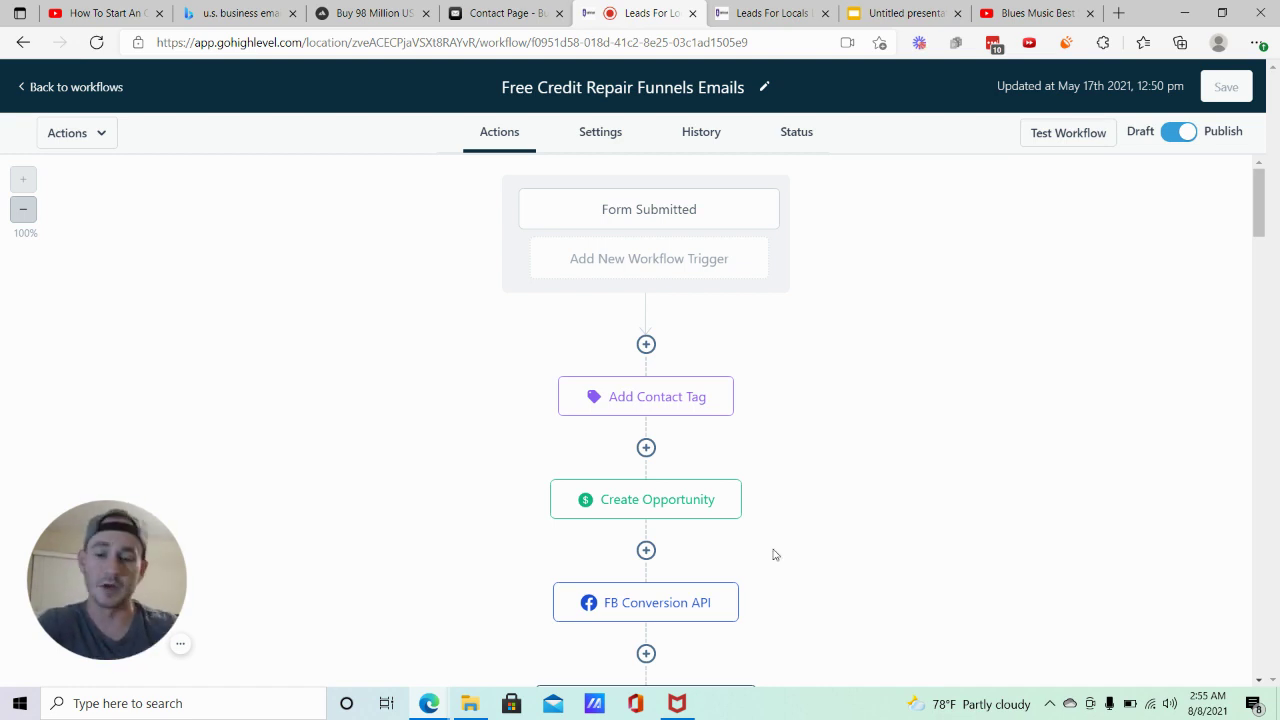
{"action": "scroll", "coordinate": [1074, 397], "scroll_direction": "down", "scroll_amount": 15}
{"action": "scroll", "coordinate": [975, 377], "scroll_direction": "down", "scroll_amount": 15}
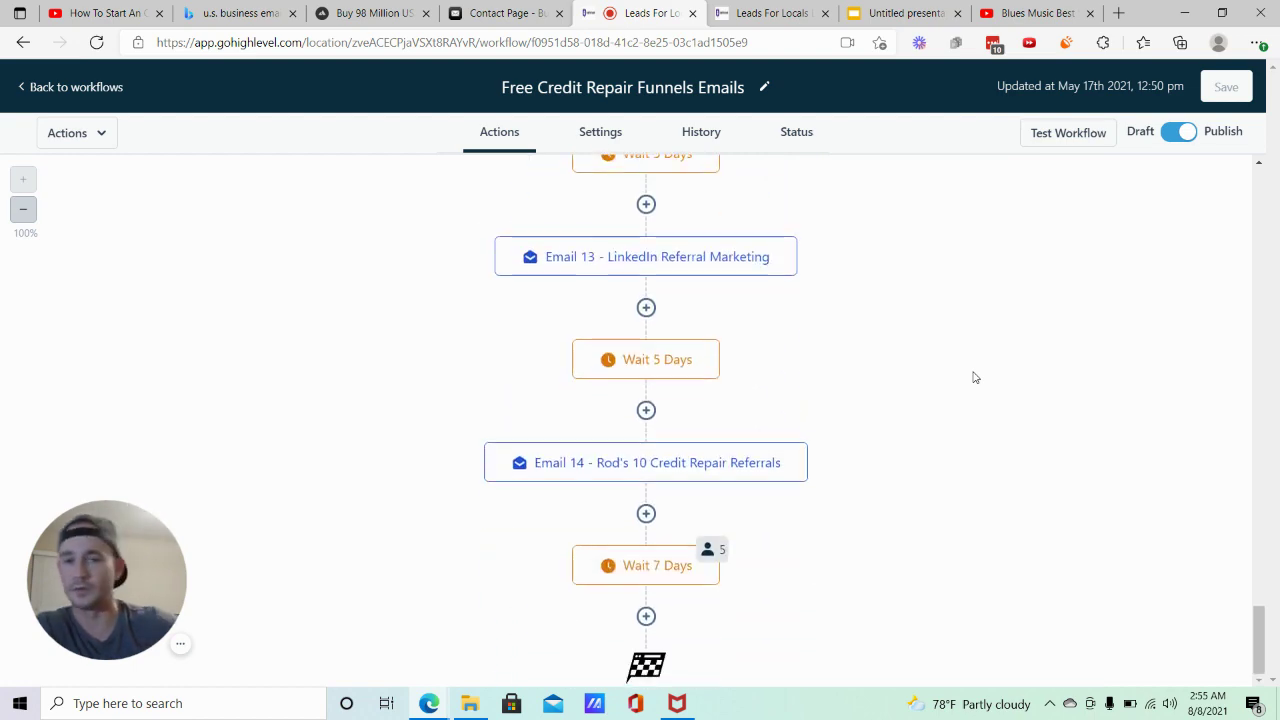
Return to the workflows list and view the template choices for a new workflow without creating one
{"action": "scroll", "coordinate": [975, 377], "scroll_direction": "up", "scroll_amount": 15}
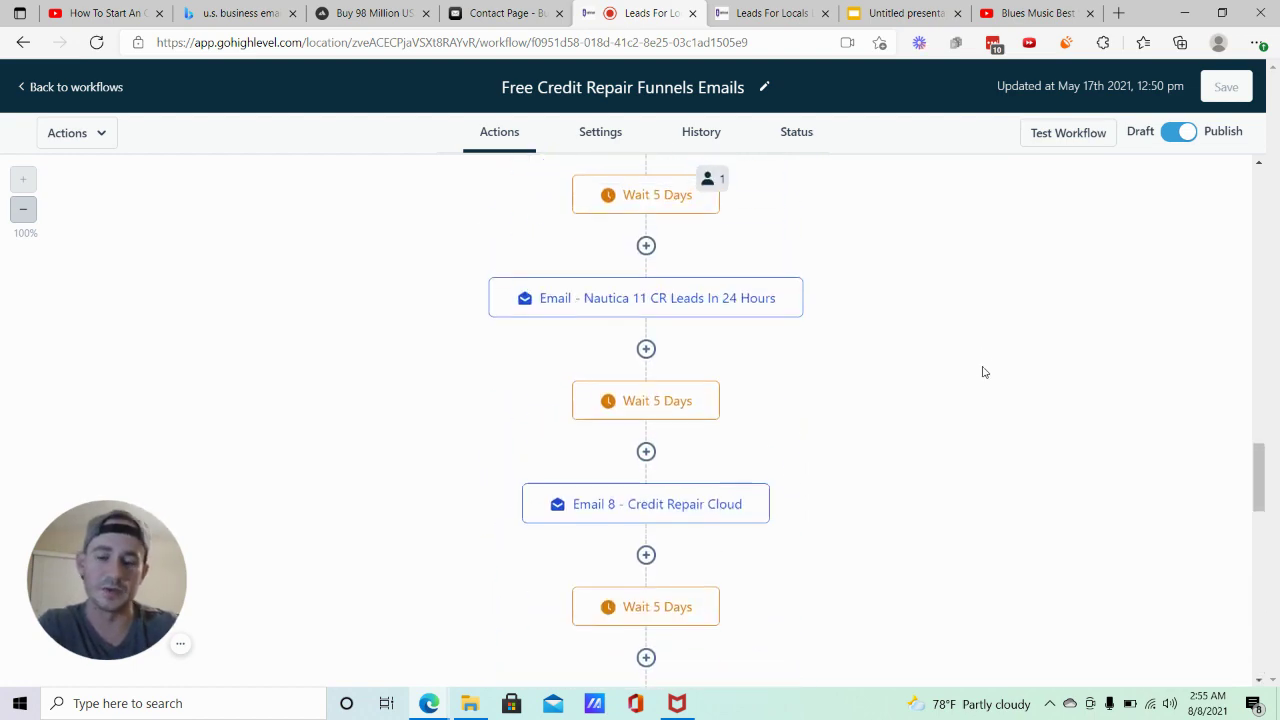
{"action": "scroll", "coordinate": [983, 372], "scroll_direction": "up", "scroll_amount": 15}
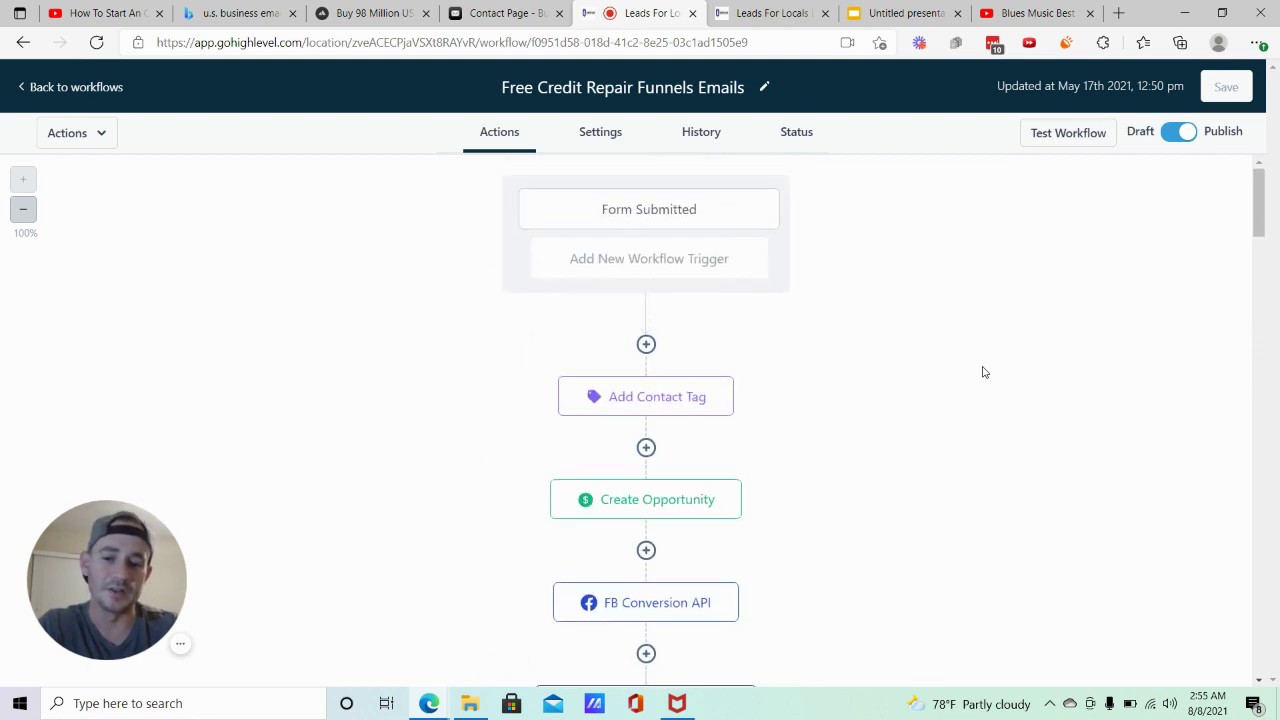
{"action": "scroll", "coordinate": [988, 374], "scroll_direction": "down", "scroll_amount": 1}
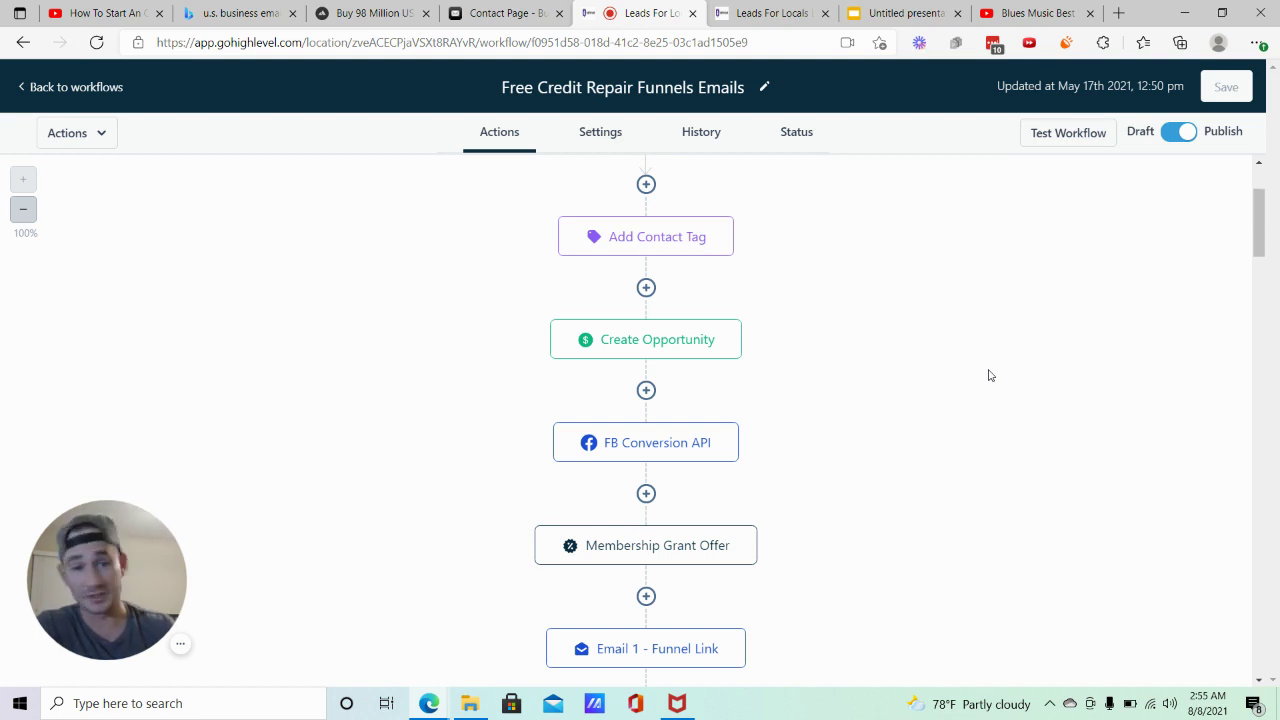
{"action": "scroll", "coordinate": [988, 375], "scroll_direction": "up", "scroll_amount": 2}
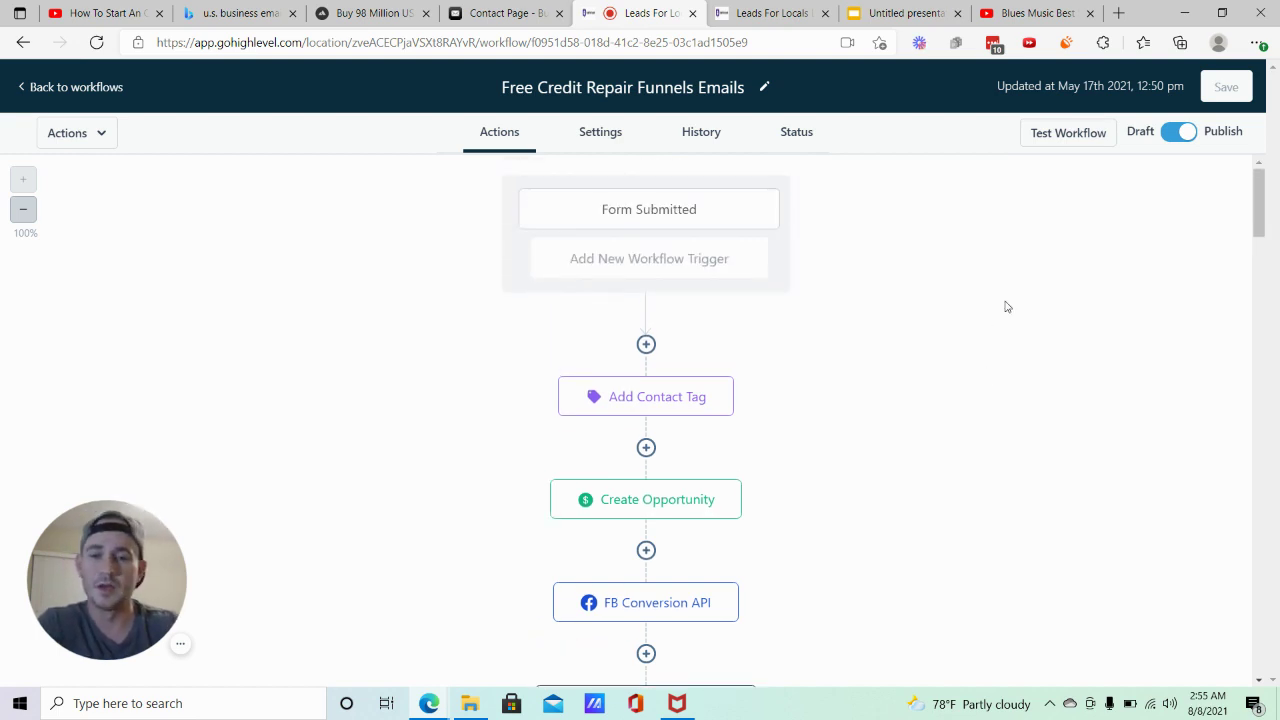
{"action": "left_click", "coordinate": [107, 87]}
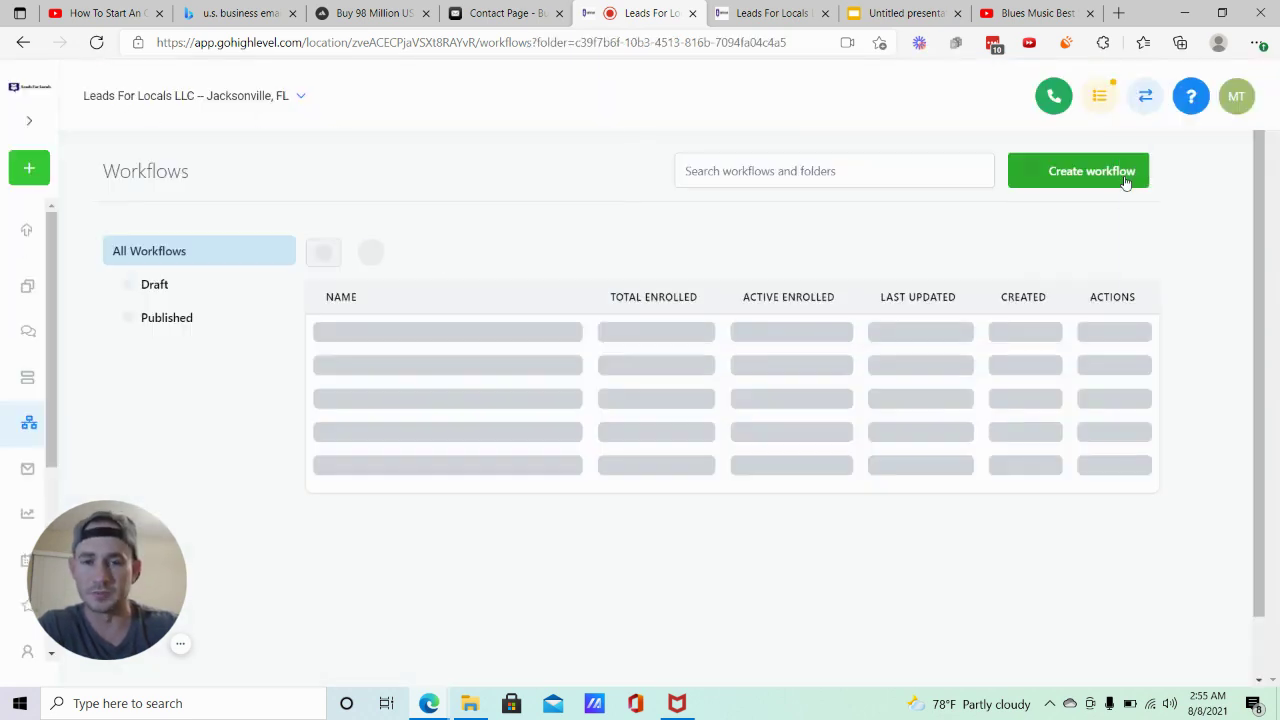
{"action": "left_click", "coordinate": [1080, 176]}
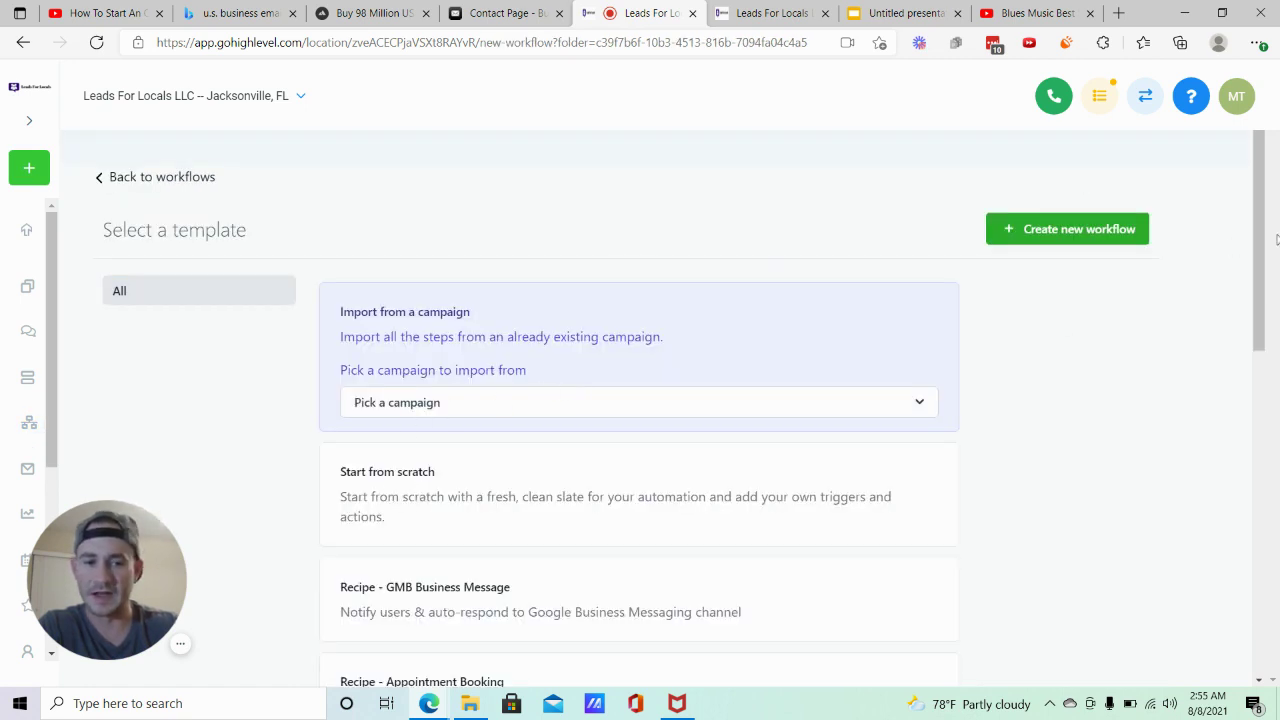
{"action": "left_click", "coordinate": [172, 177]}
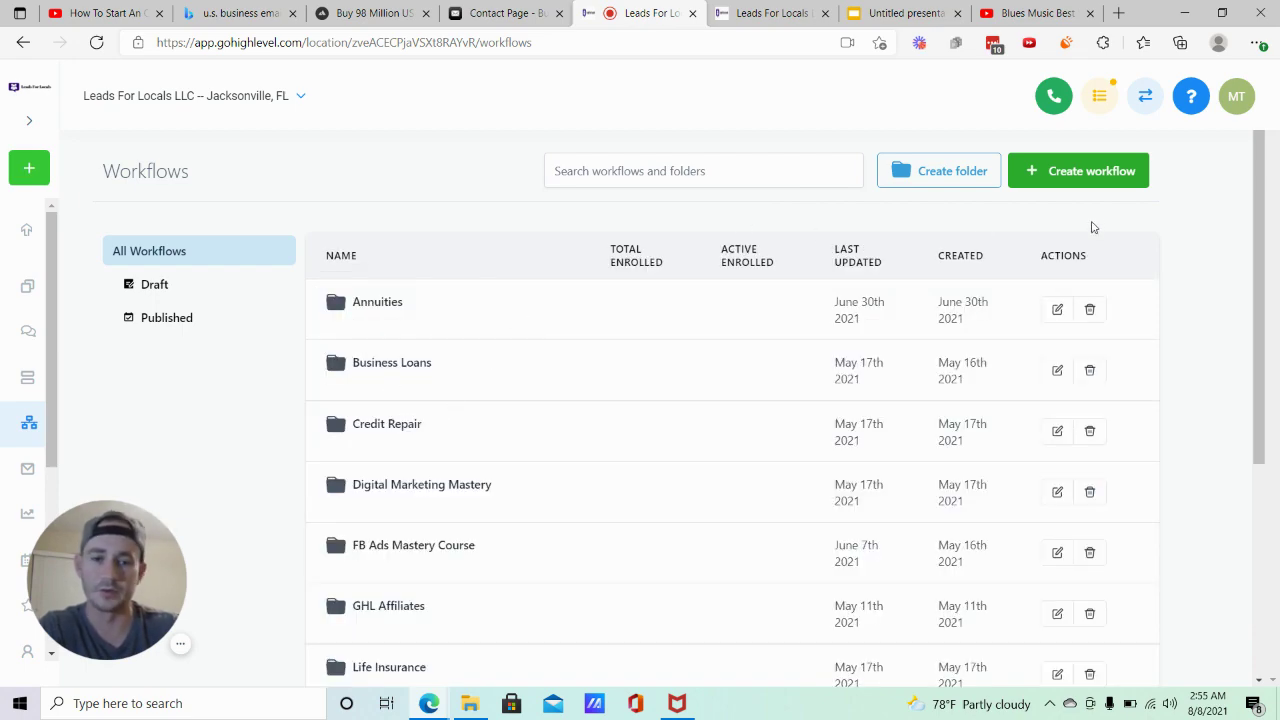
Reopen the Free Credit Repair Funnels Emails workflow from the Credit Repair folder and view its Form Submitted trigger settings
{"action": "scroll", "coordinate": [414, 323], "scroll_direction": "down", "scroll_amount": 3}
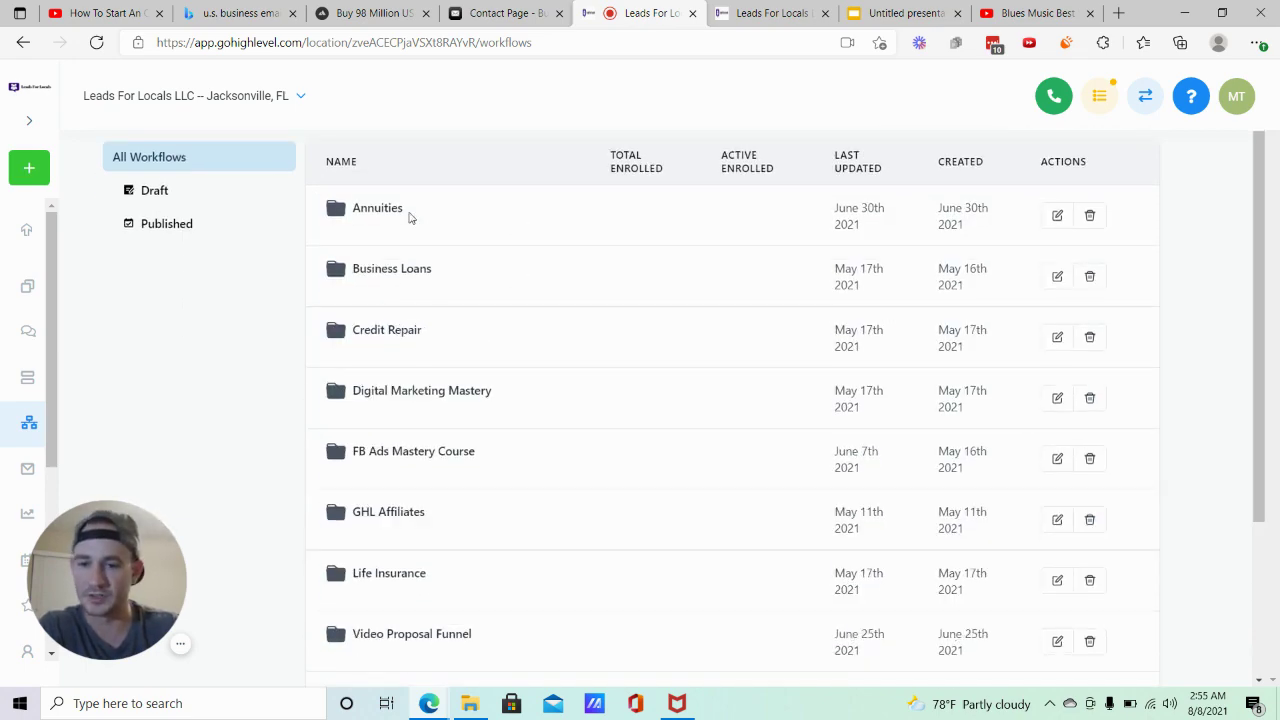
{"action": "scroll", "coordinate": [400, 300], "scroll_direction": "up", "scroll_amount": 5}
{"action": "left_click", "coordinate": [395, 426]}
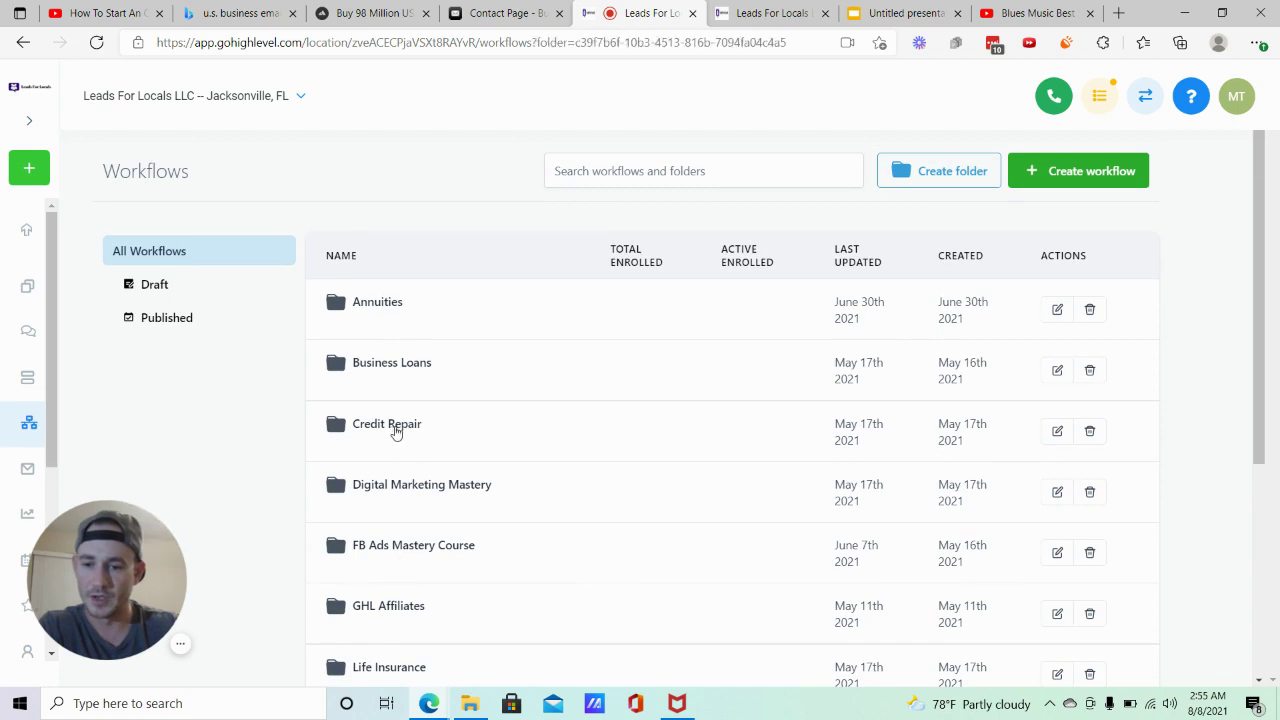
{"action": "left_click", "coordinate": [443, 550]}
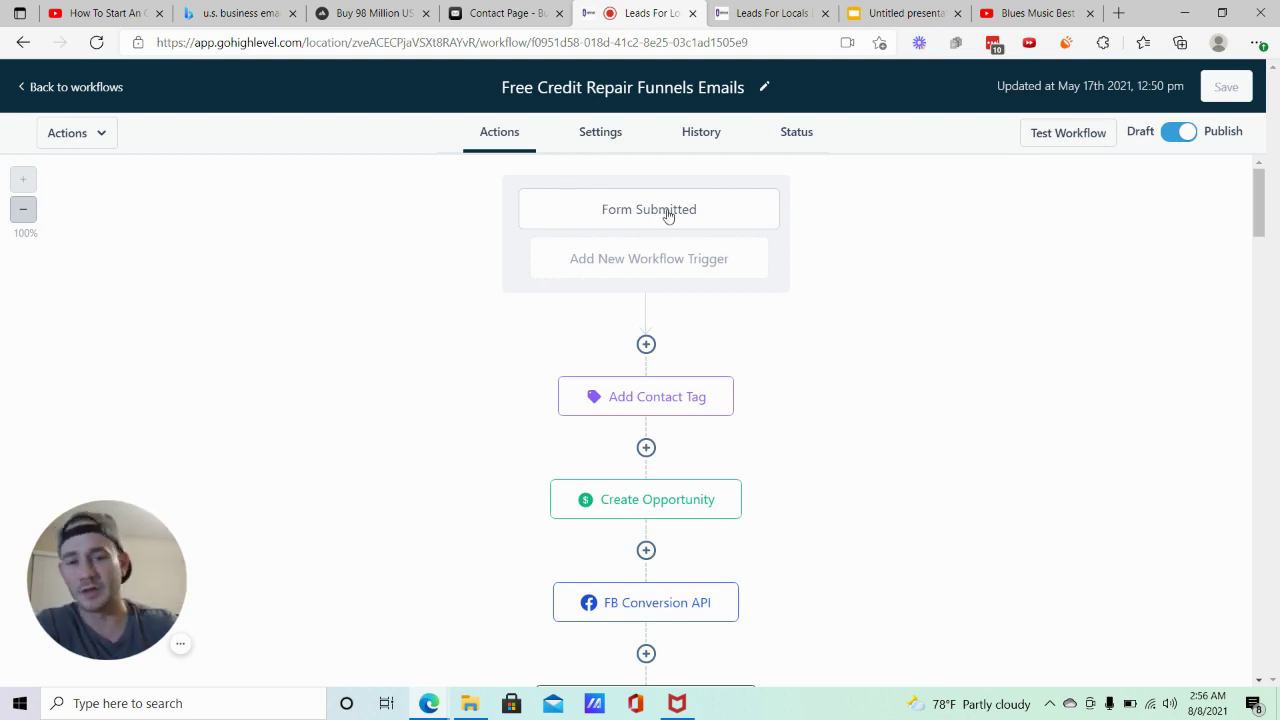
{"action": "left_click", "coordinate": [668, 212]}
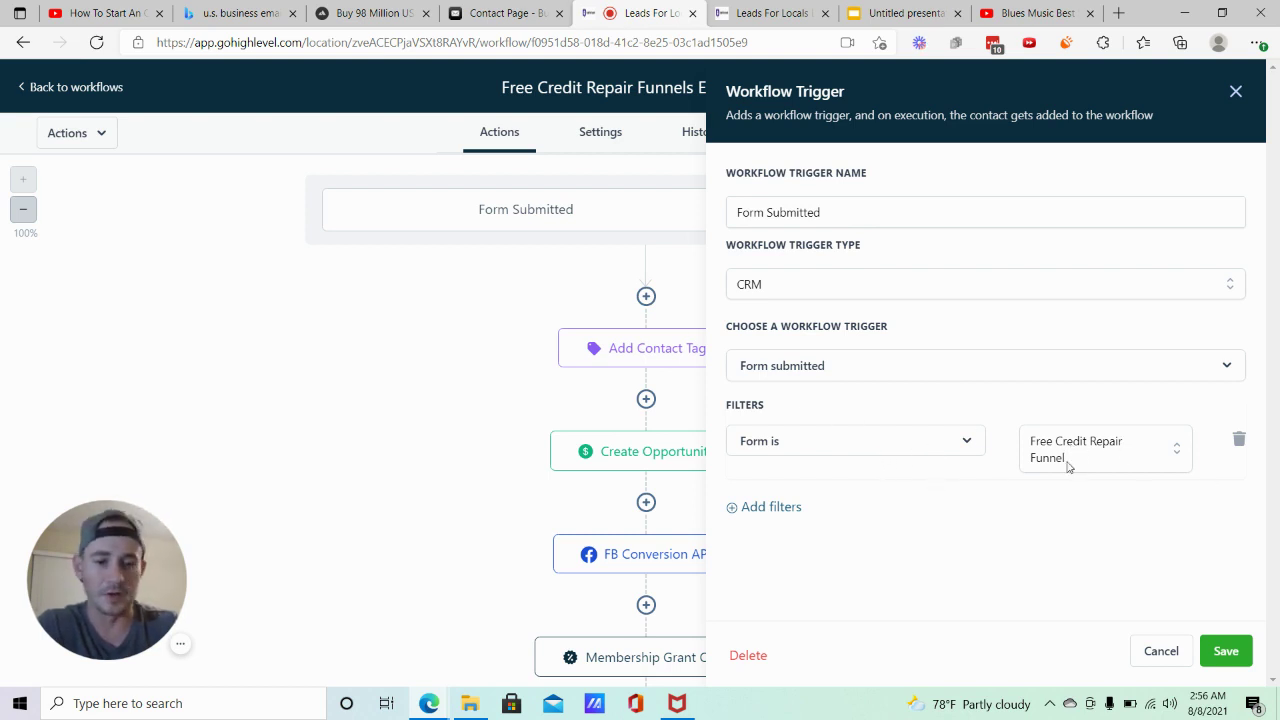
{"action": "left_click", "coordinate": [1161, 651]}
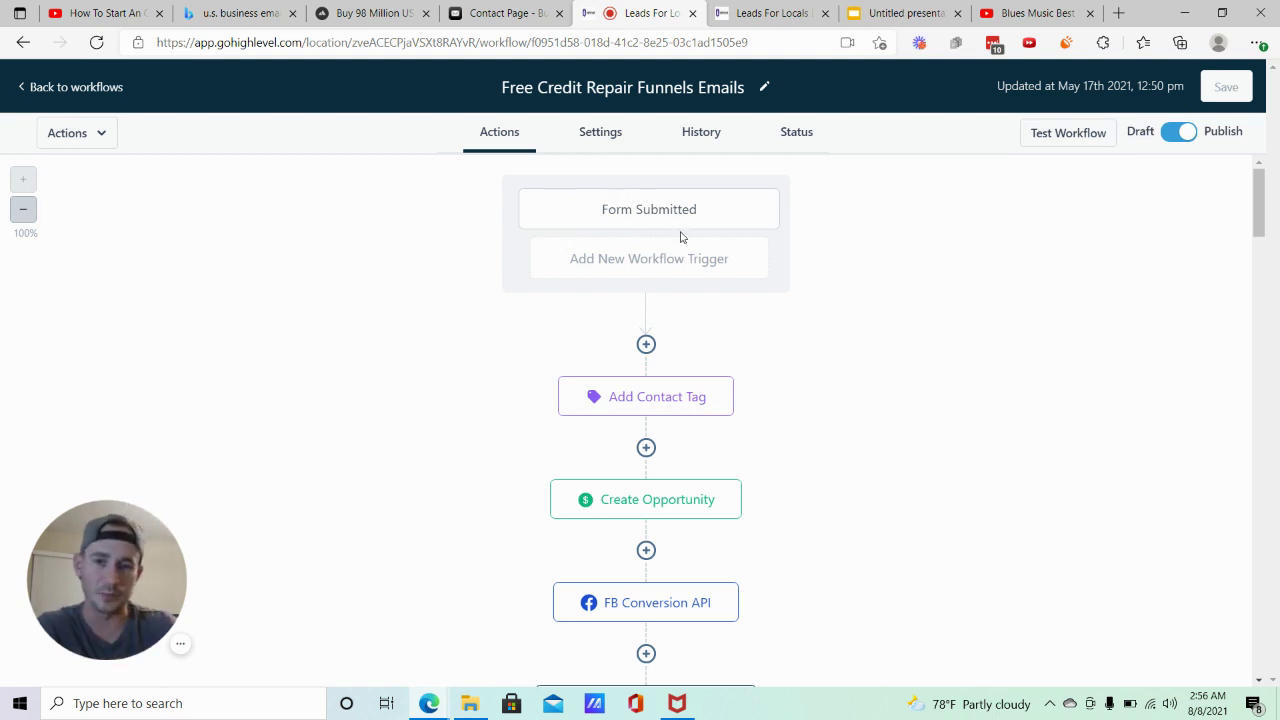
View the settings of the Create Opportunity and FB Conversion API actions, closing both without changes
{"action": "scroll", "coordinate": [700, 280], "scroll_direction": "down", "scroll_amount": 1}
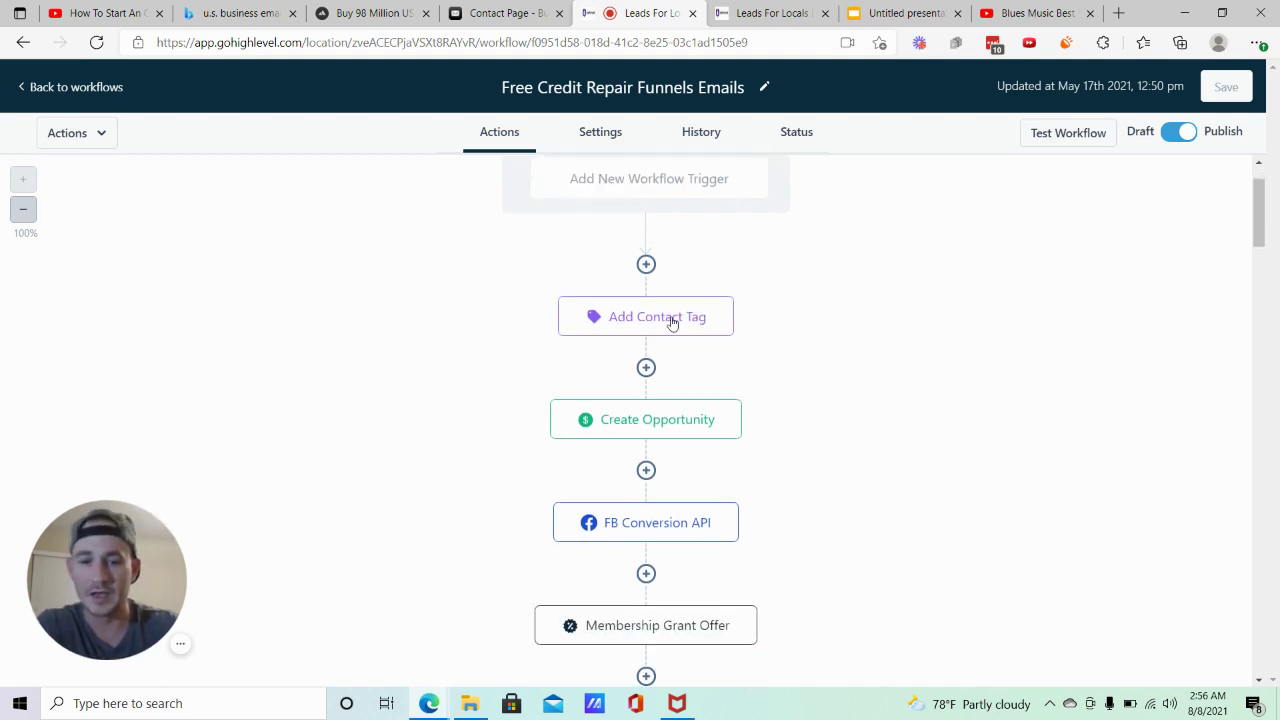
{"action": "left_click", "coordinate": [670, 428]}
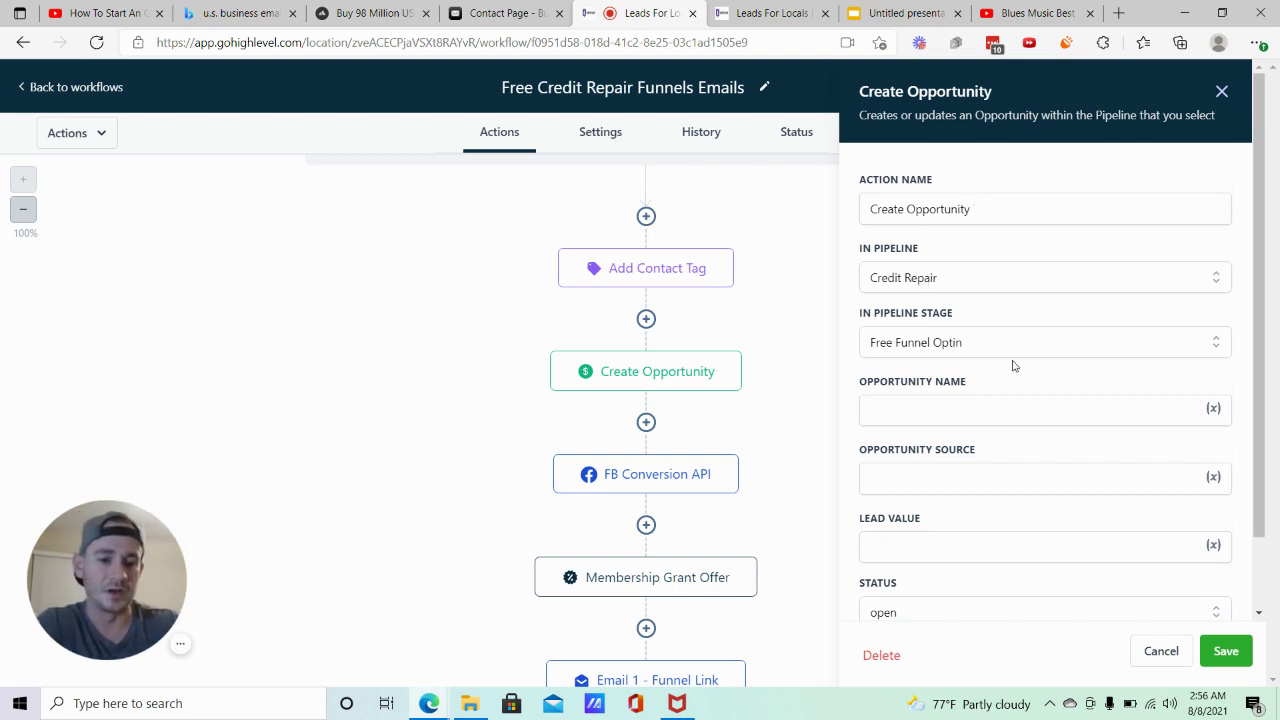
{"action": "left_click", "coordinate": [1161, 652]}
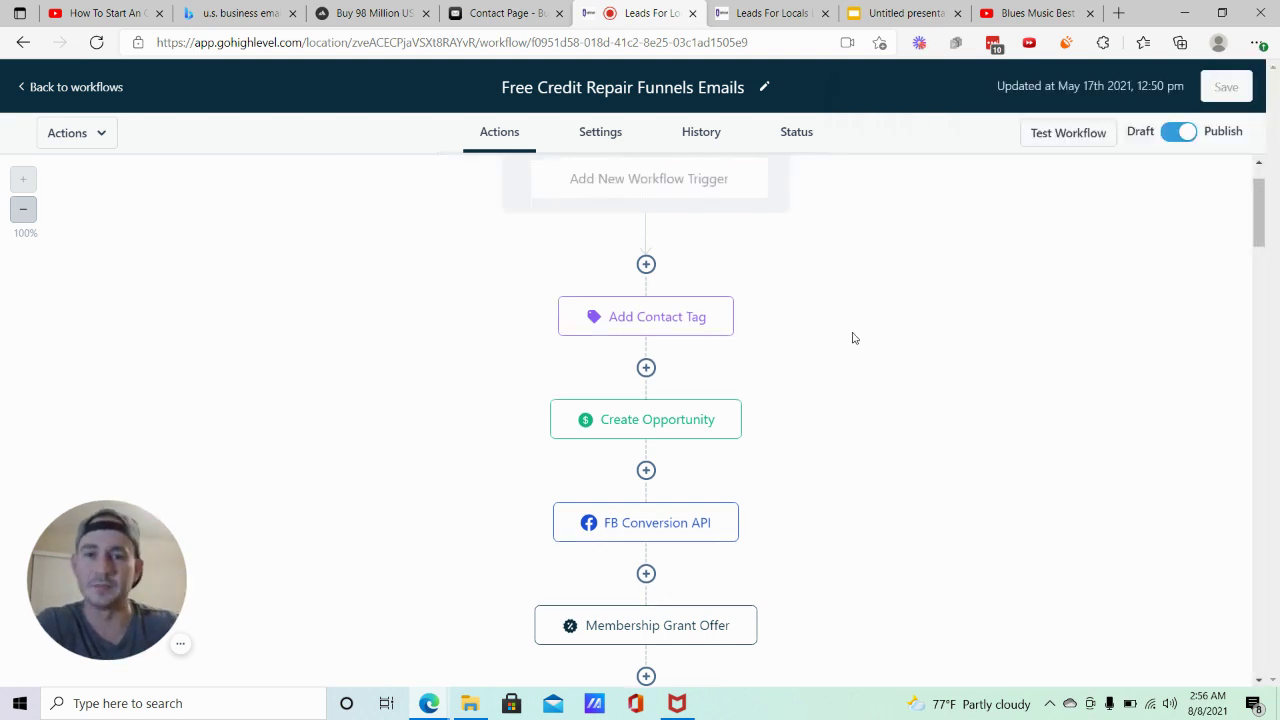
{"action": "scroll", "coordinate": [849, 340], "scroll_direction": "down", "scroll_amount": 2}
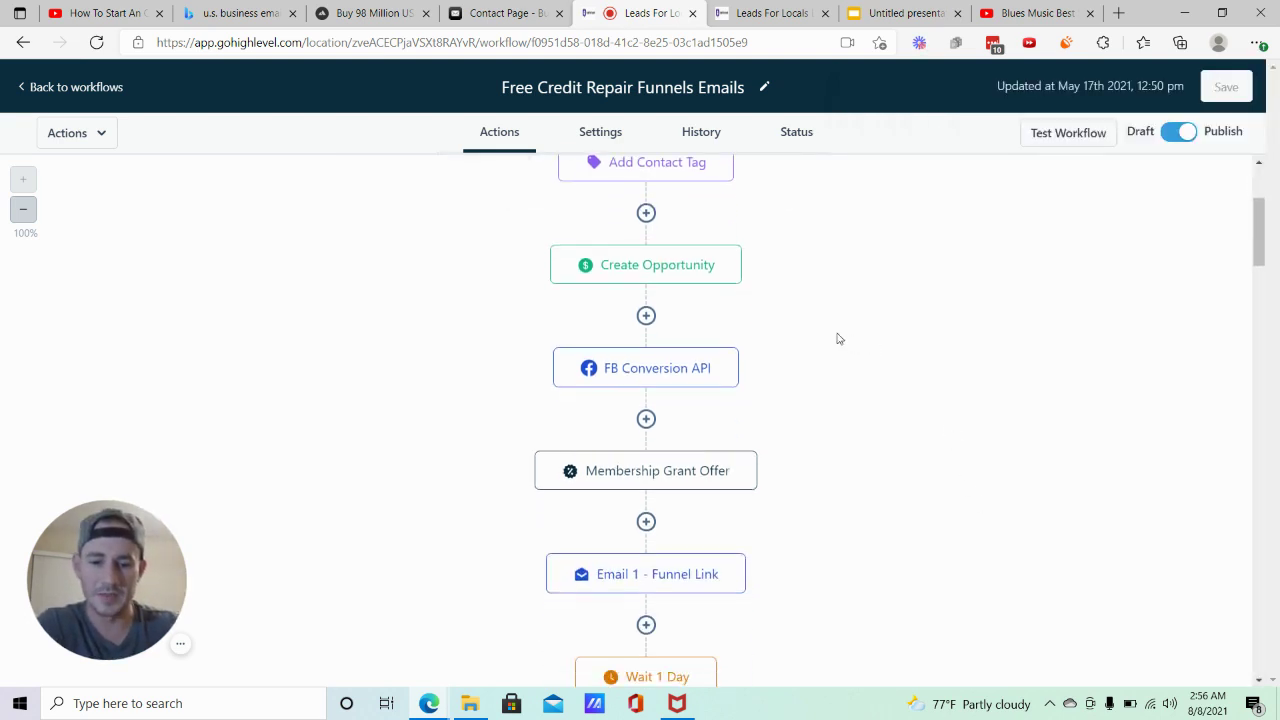
{"action": "left_click", "coordinate": [681, 368]}
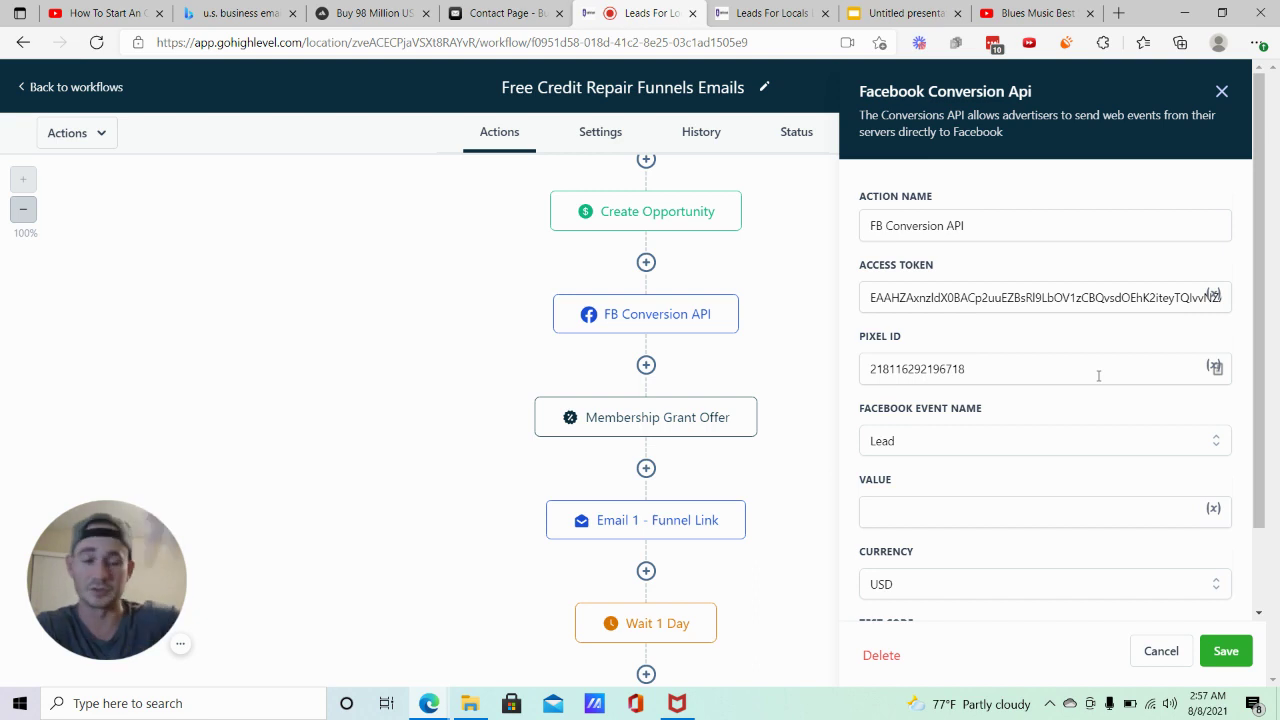
{"action": "scroll", "coordinate": [994, 411], "scroll_direction": "down", "scroll_amount": 2}
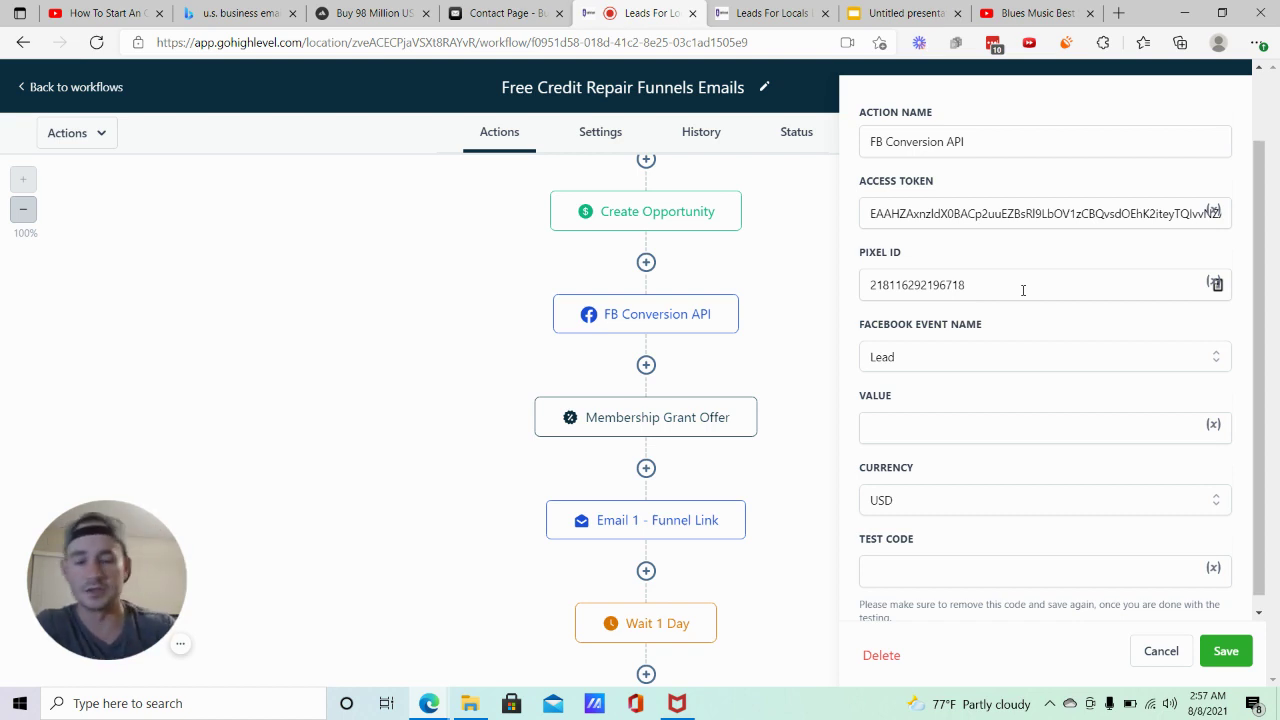
{"action": "left_click", "coordinate": [1161, 652]}
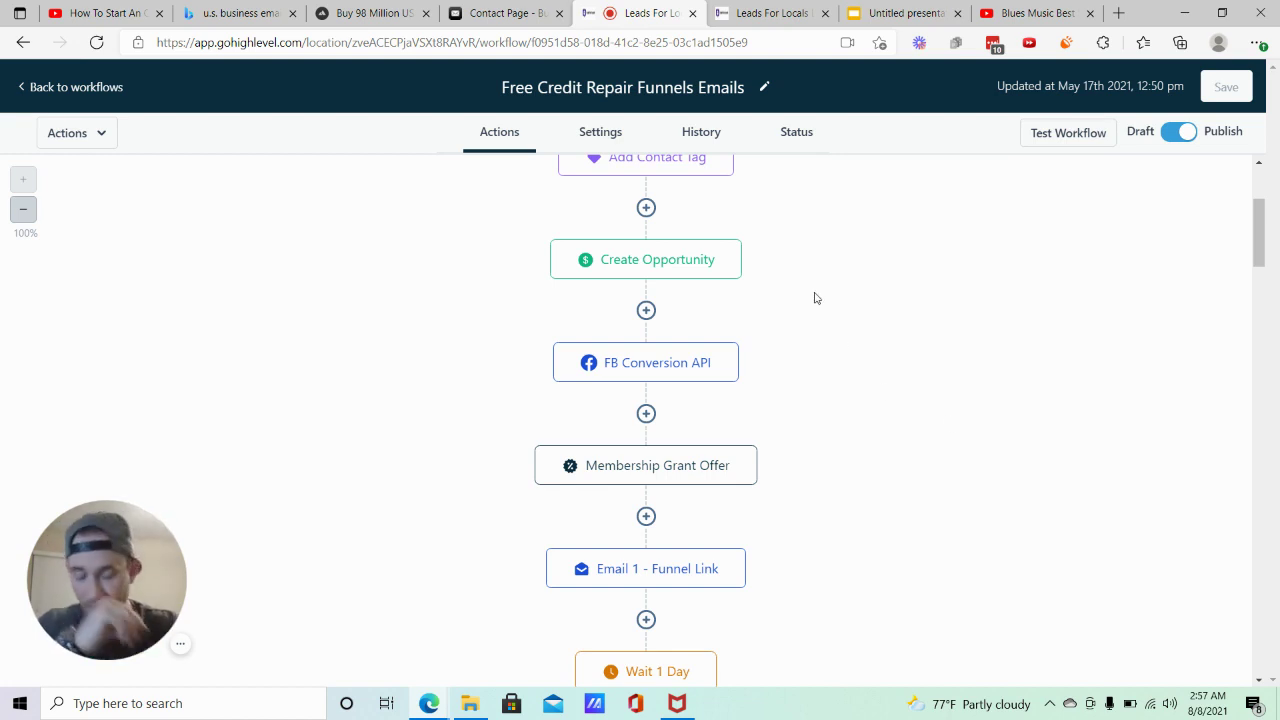
View the Membership Grant Offer action's settings and briefly open the Email 1 - Funnel Link action, cancelling both
{"action": "scroll", "coordinate": [820, 286], "scroll_direction": "down", "scroll_amount": 1}
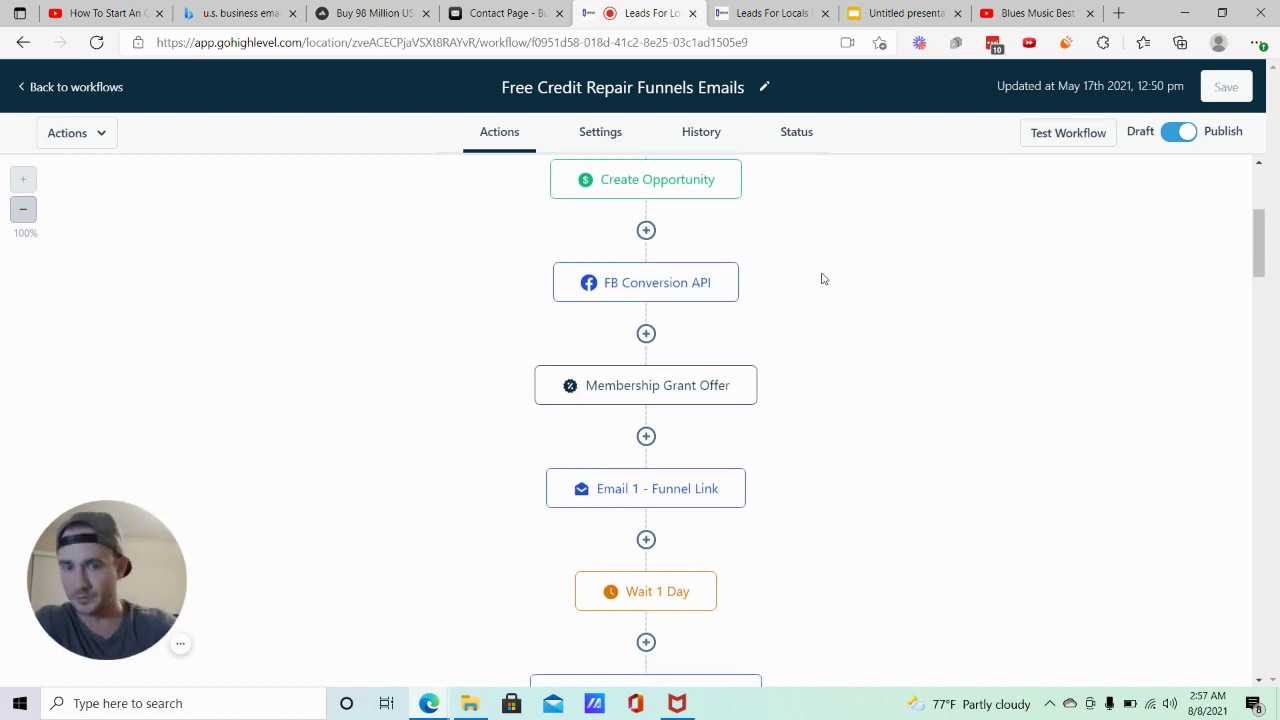
{"action": "scroll", "coordinate": [800, 266], "scroll_direction": "down", "scroll_amount": 1}
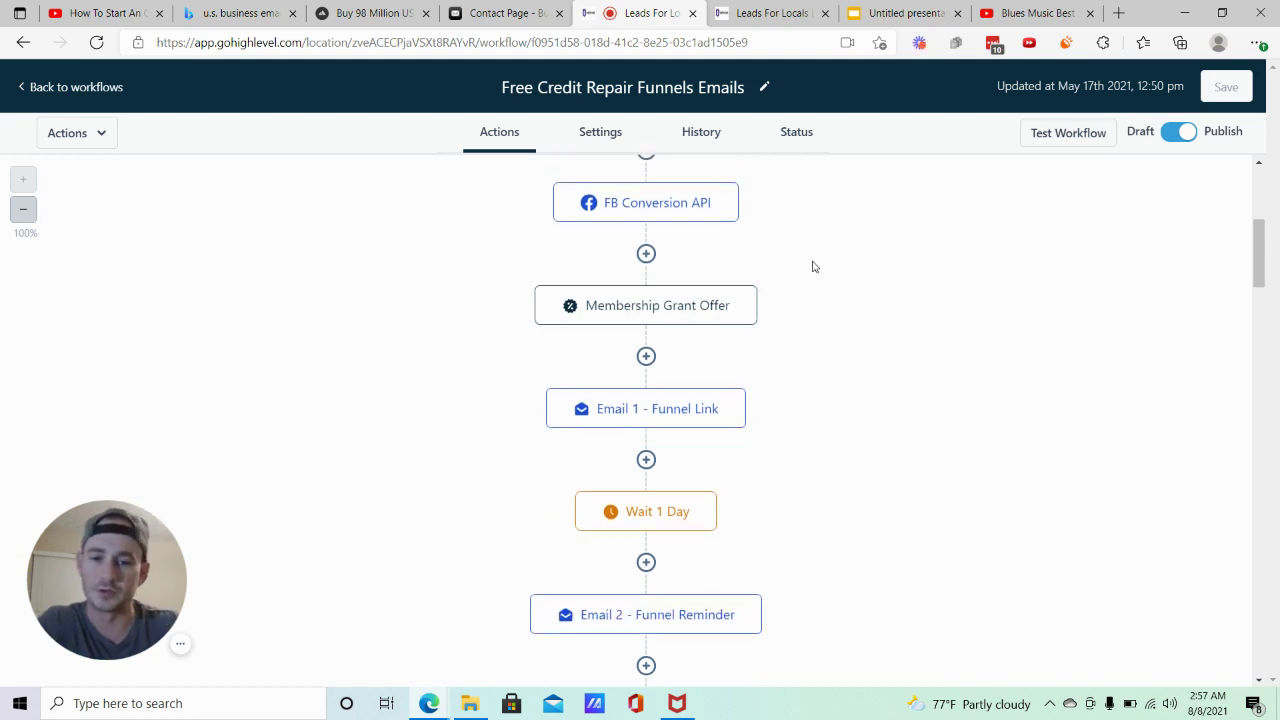
{"action": "left_click", "coordinate": [630, 313]}
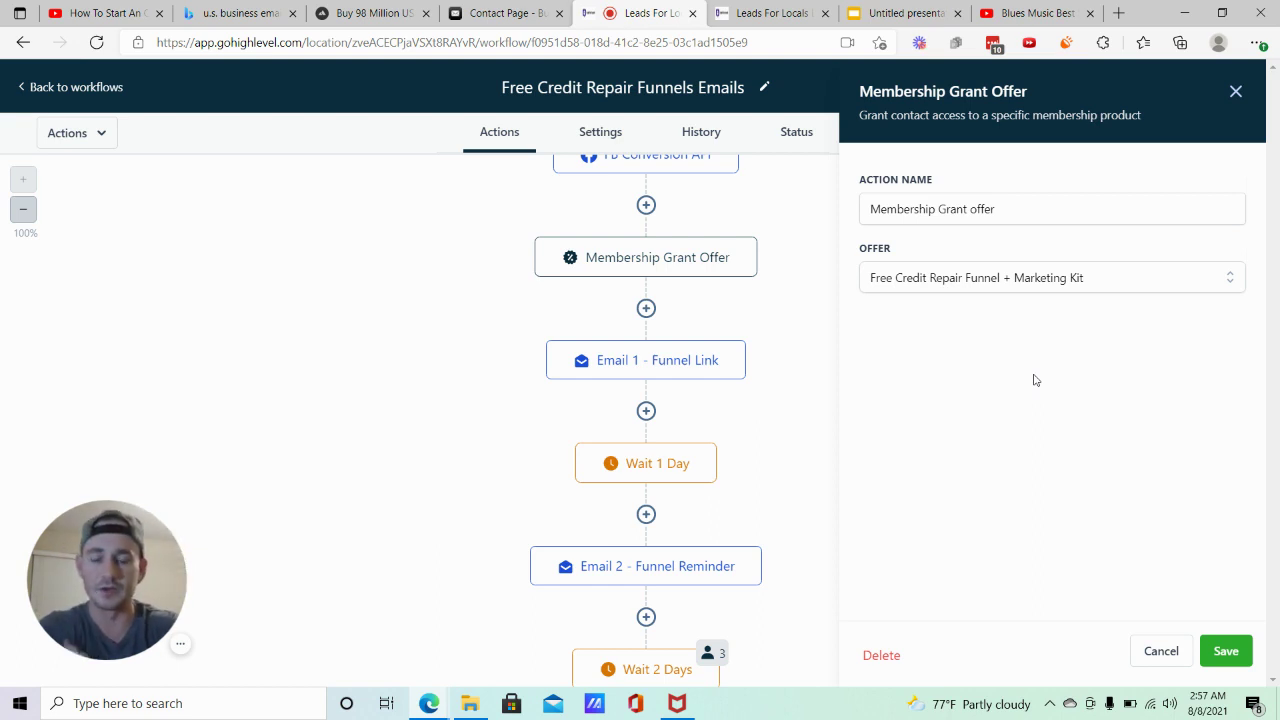
{"action": "left_click", "coordinate": [1159, 651]}
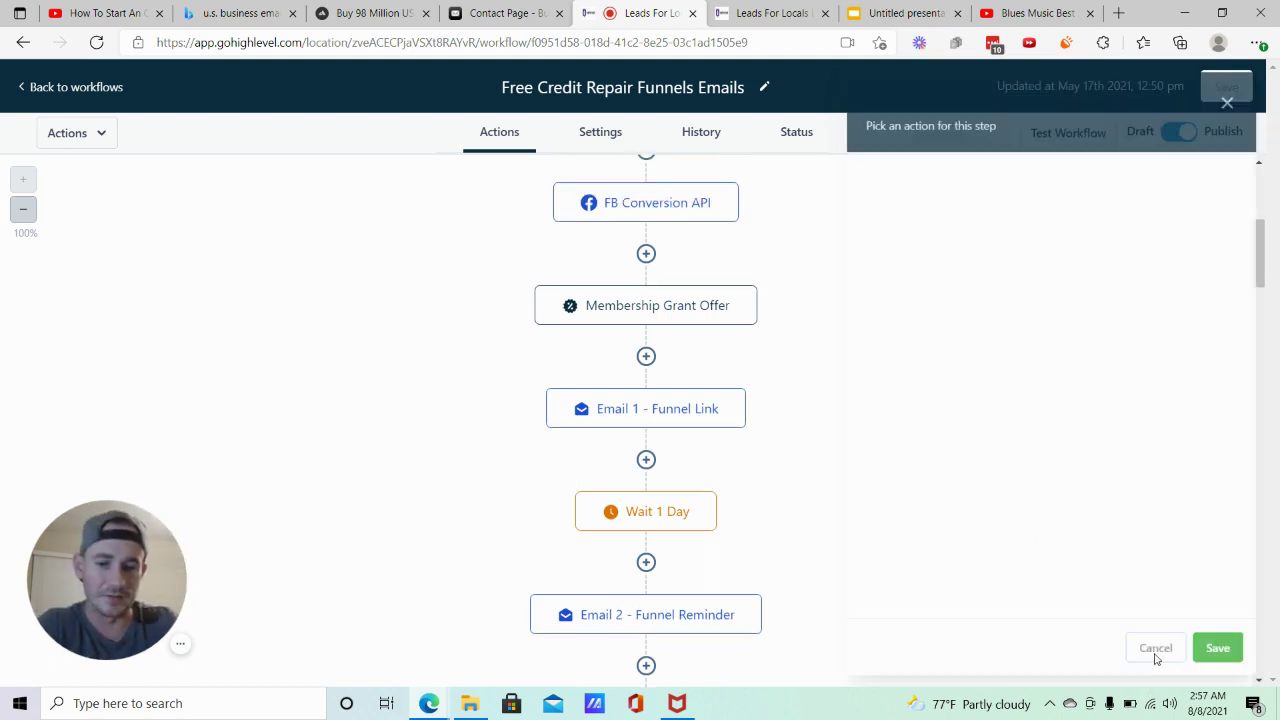
{"action": "left_click", "coordinate": [661, 412]}
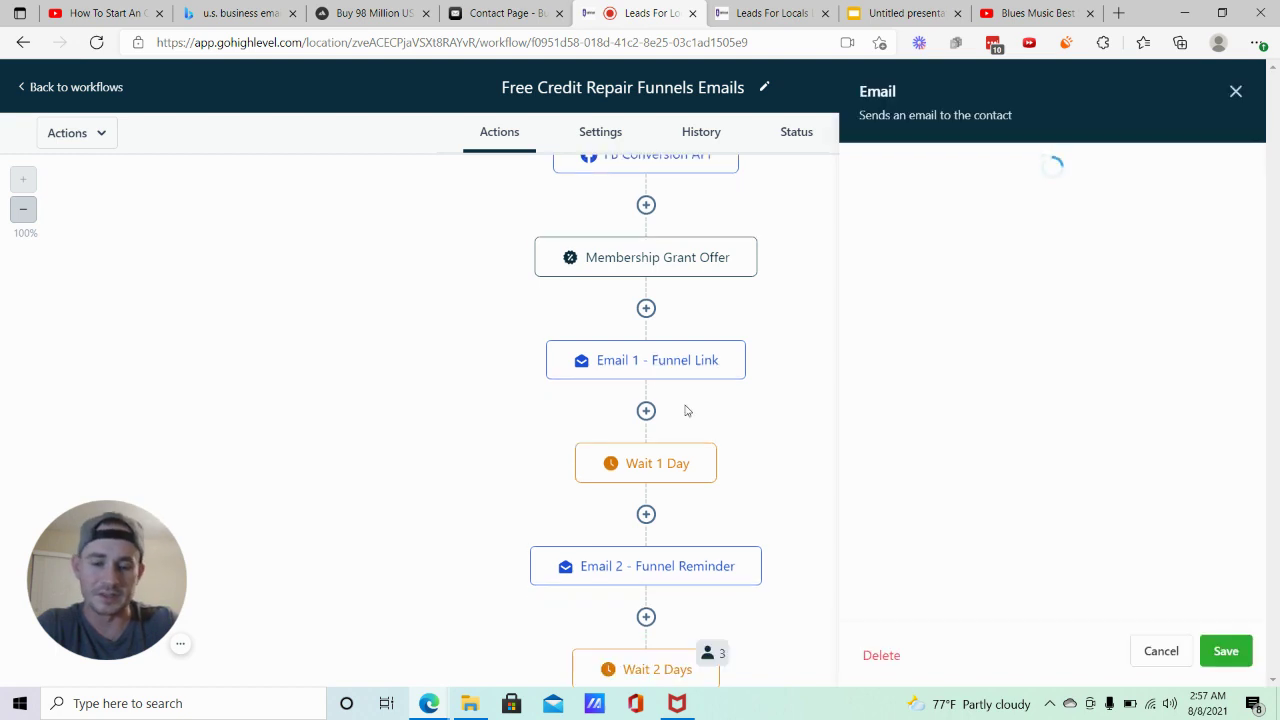
{"action": "left_click", "coordinate": [1160, 648]}
Browse the actions available for a new step before Add Contact Tag, and close the list without adding one
{"action": "left_click", "coordinate": [645, 341]}
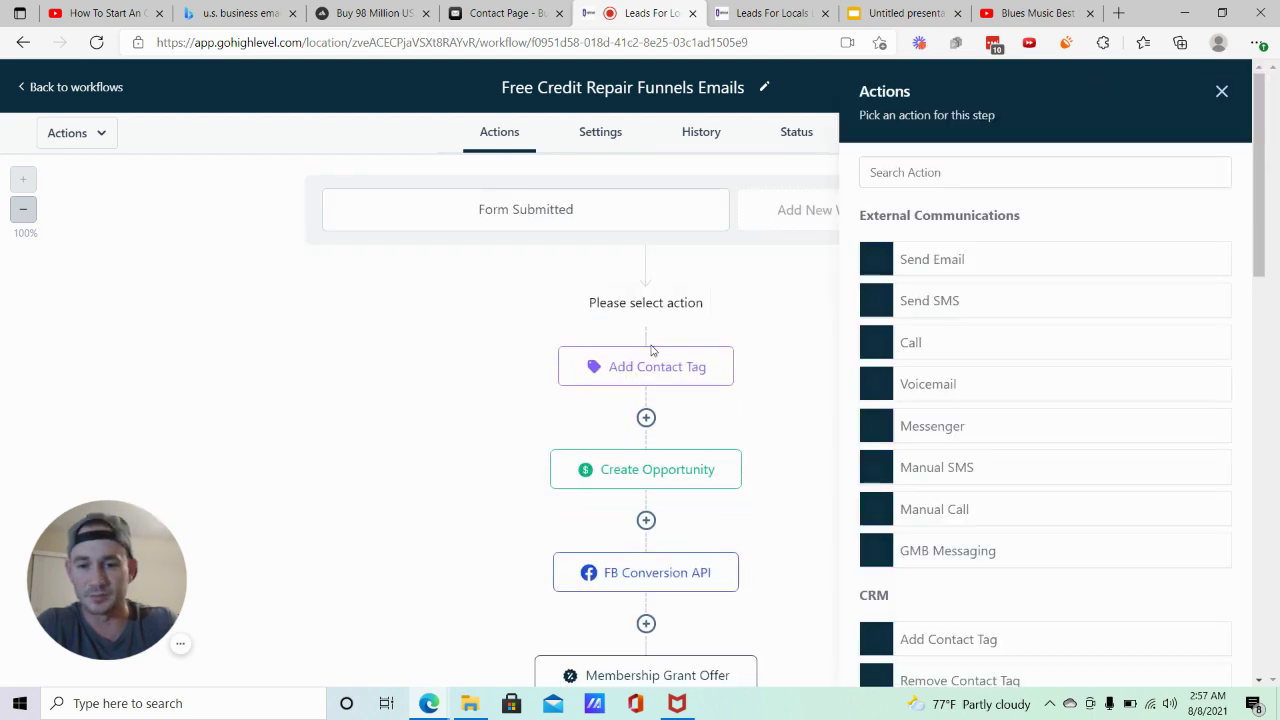
{"action": "scroll", "coordinate": [1010, 355], "scroll_direction": "down", "scroll_amount": 4}
{"action": "scroll", "coordinate": [1011, 356], "scroll_direction": "down", "scroll_amount": 8}
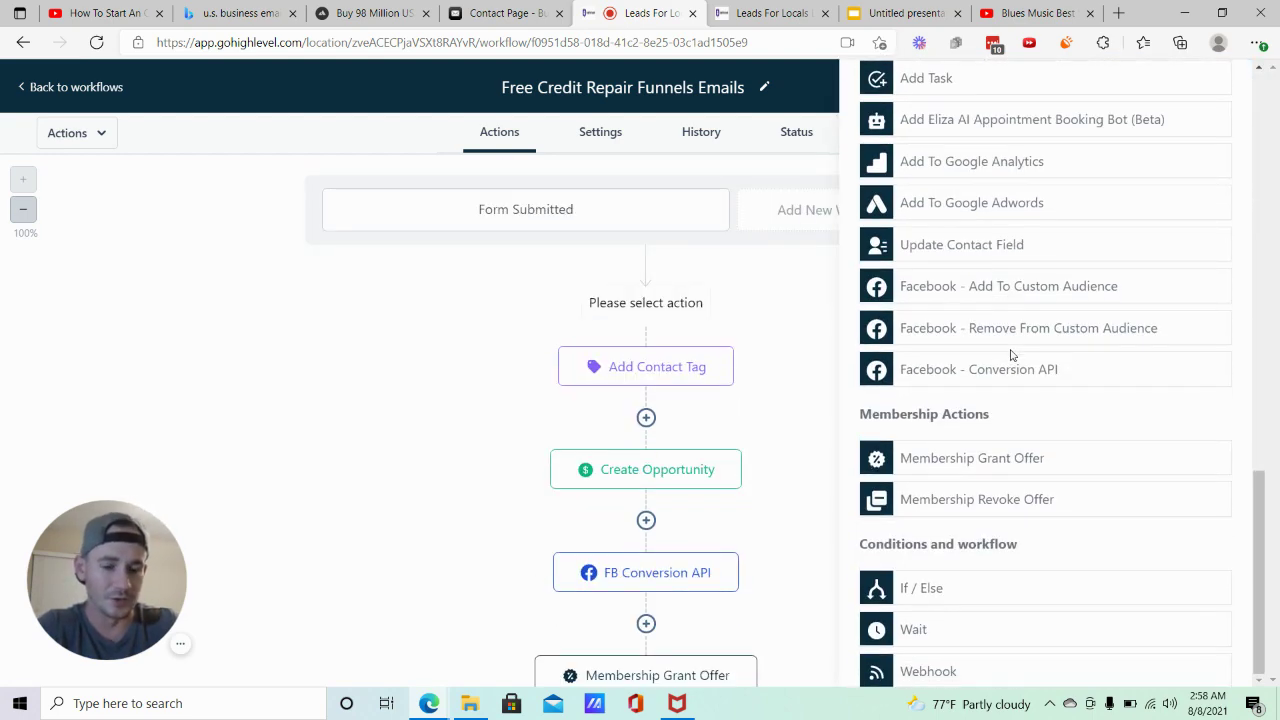
{"action": "scroll", "coordinate": [1010, 355], "scroll_direction": "up", "scroll_amount": 10}
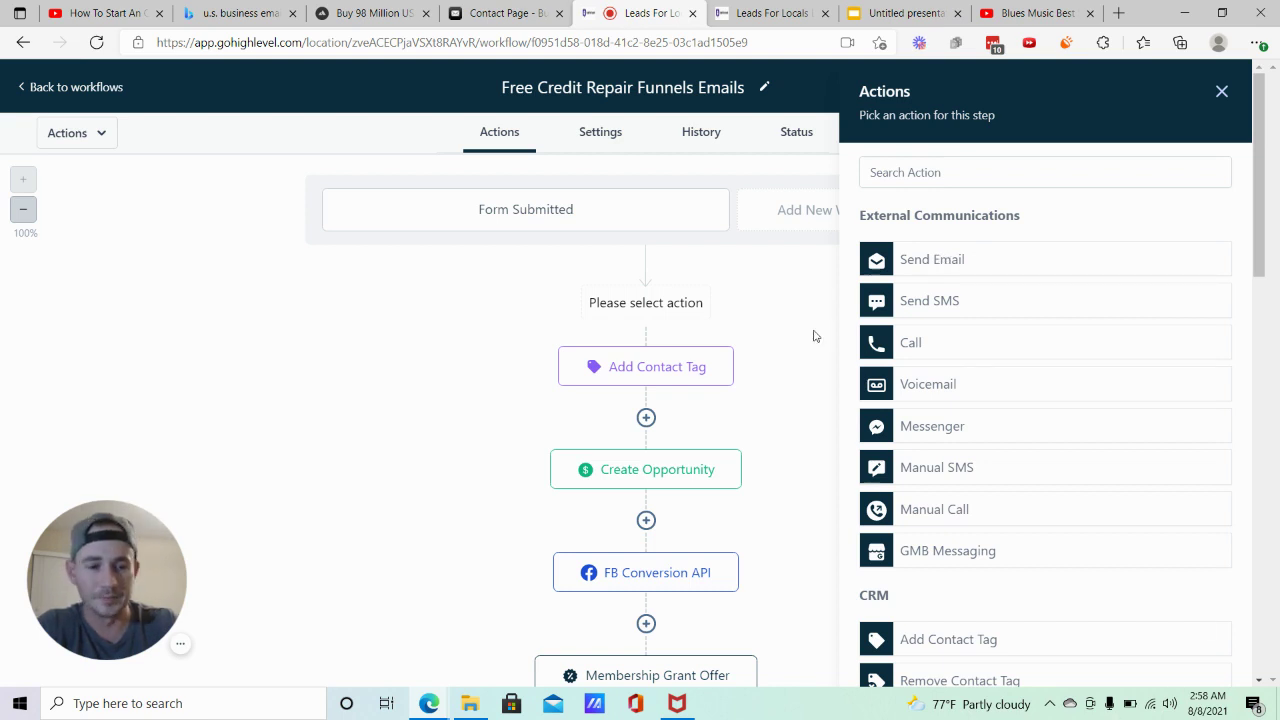
{"action": "left_click", "coordinate": [1221, 91]}
View the sender, subject and template settings of Email 1 - Funnel Link and browse its email templates without changing the selection
{"action": "scroll", "coordinate": [769, 380], "scroll_direction": "down", "scroll_amount": 3}
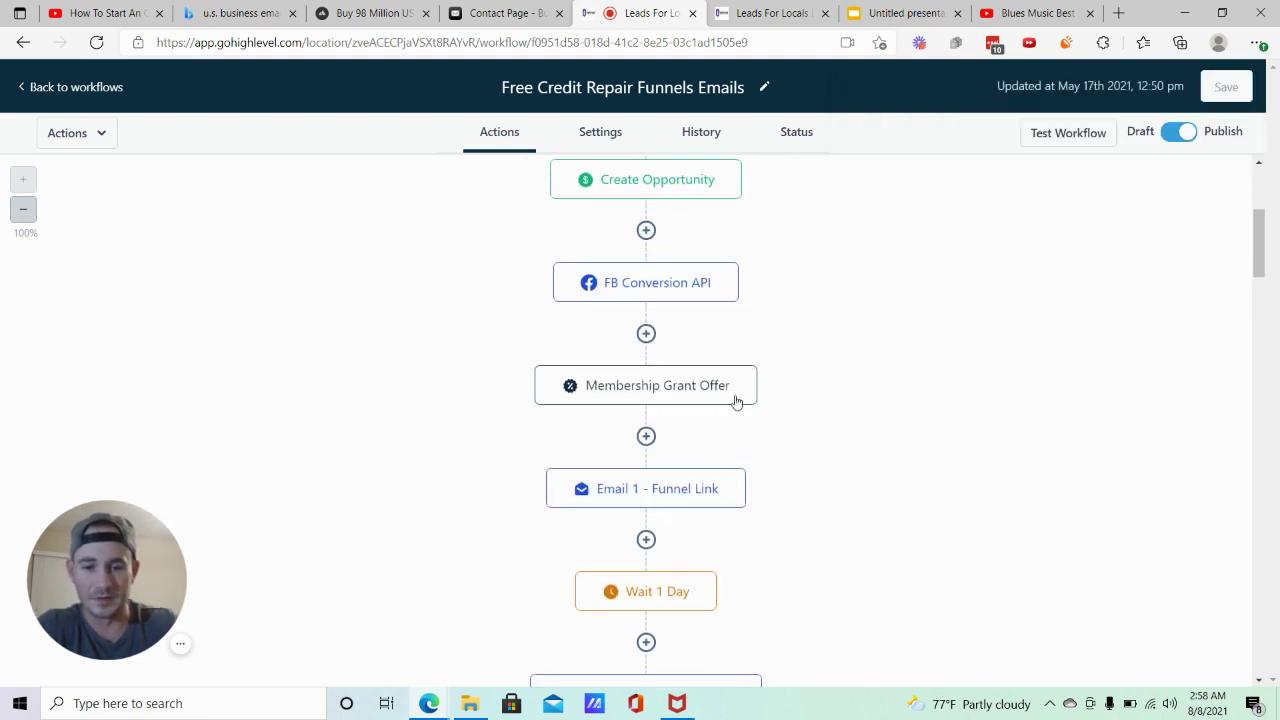
{"action": "left_click", "coordinate": [685, 498]}
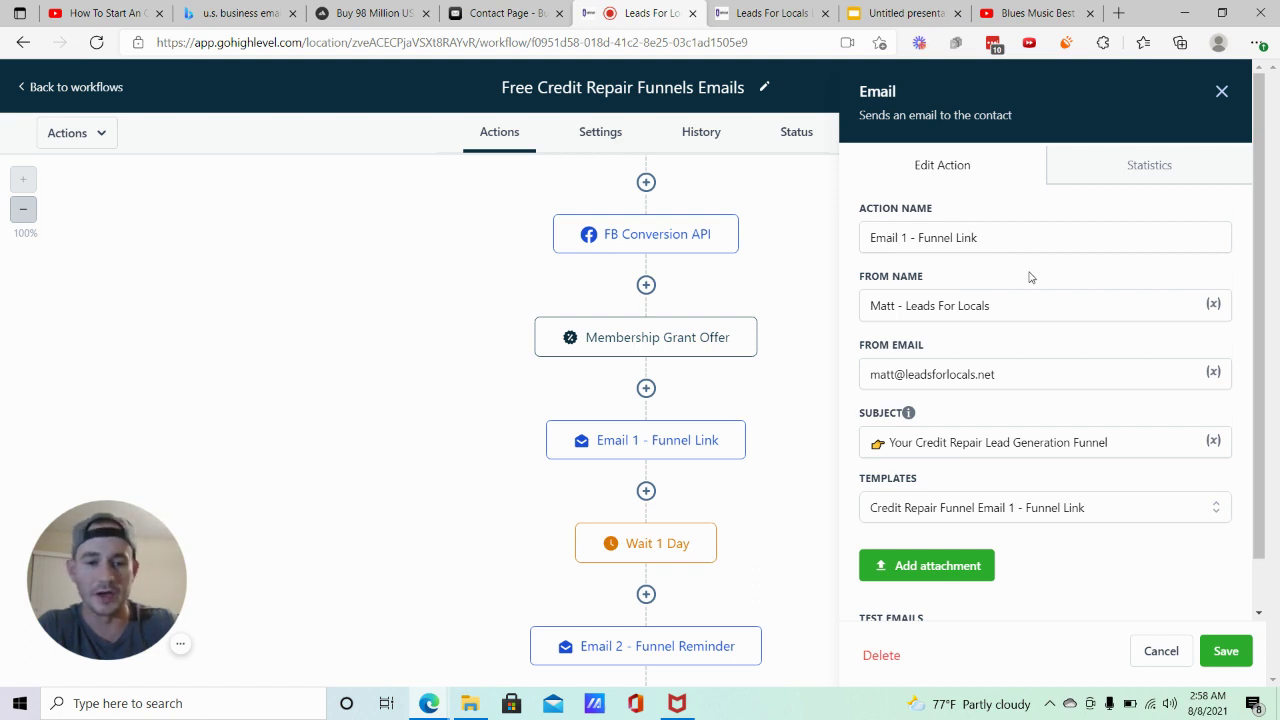
{"action": "scroll", "coordinate": [1031, 277], "scroll_direction": "down", "scroll_amount": 1}
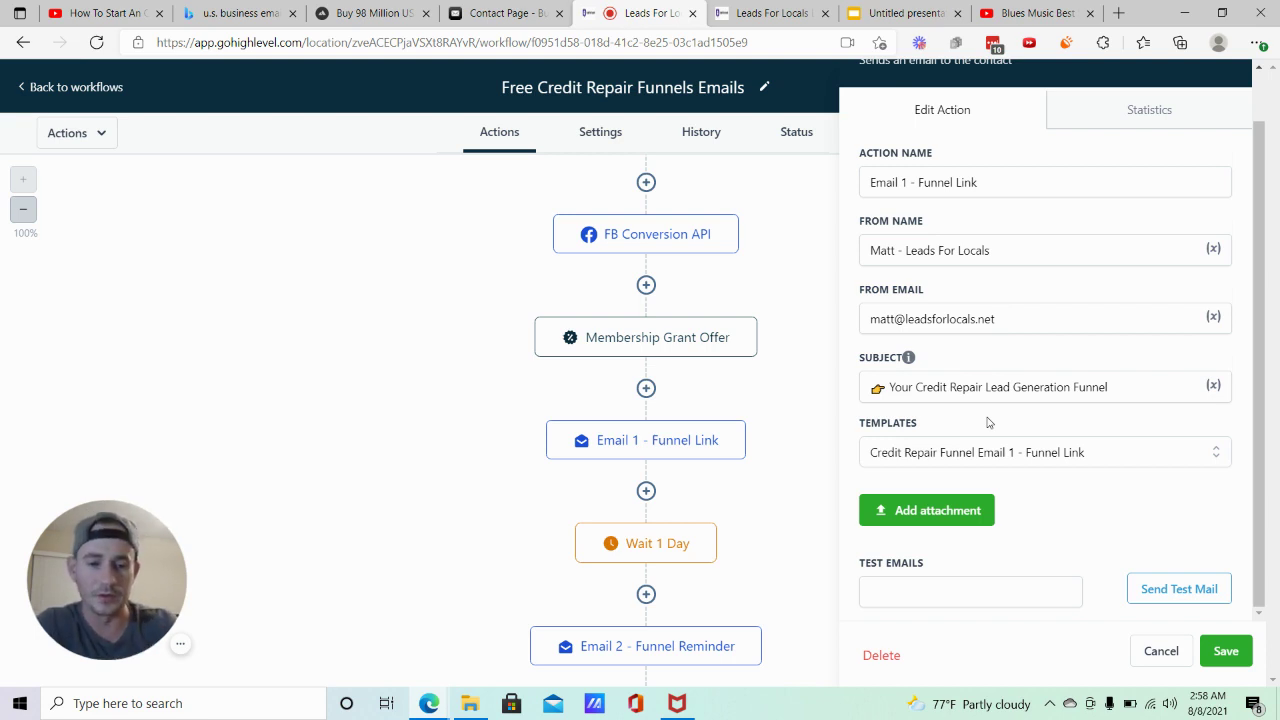
{"action": "left_click", "coordinate": [957, 457]}
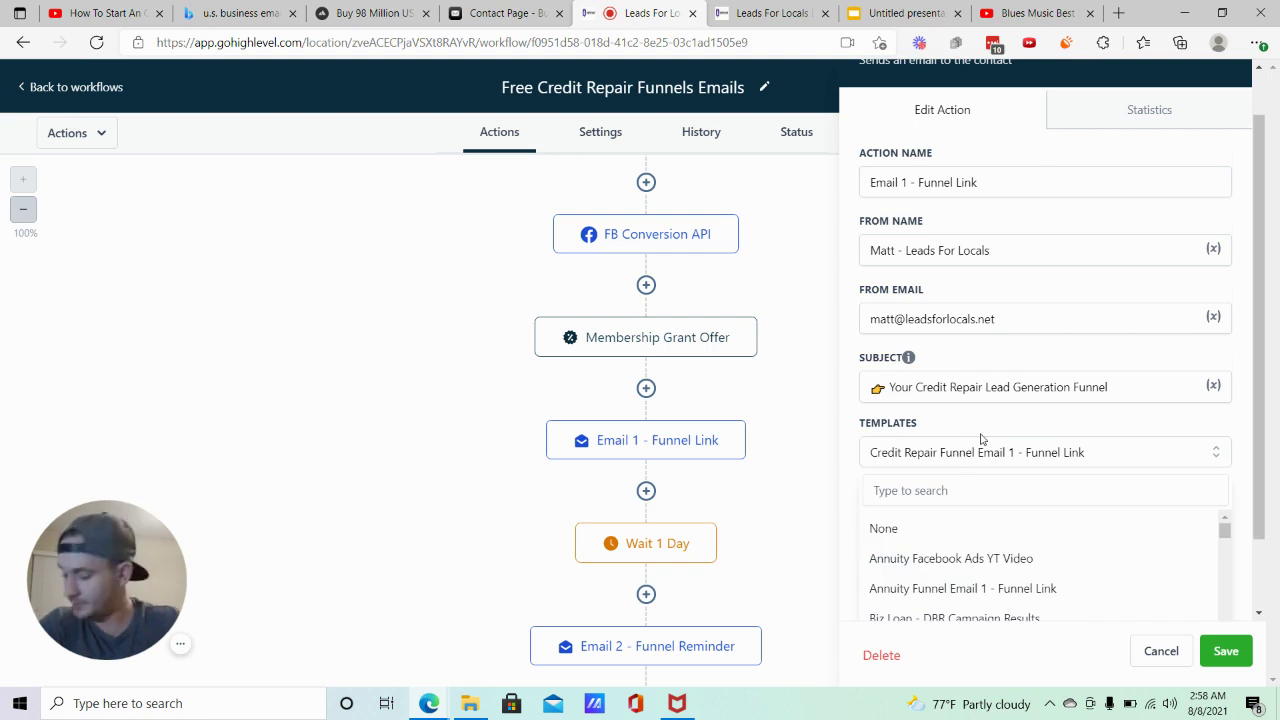
{"action": "scroll", "coordinate": [975, 480], "scroll_direction": "down", "scroll_amount": 6}
{"action": "scroll", "coordinate": [985, 480], "scroll_direction": "down", "scroll_amount": 2}
{"action": "left_click", "coordinate": [1160, 651]}
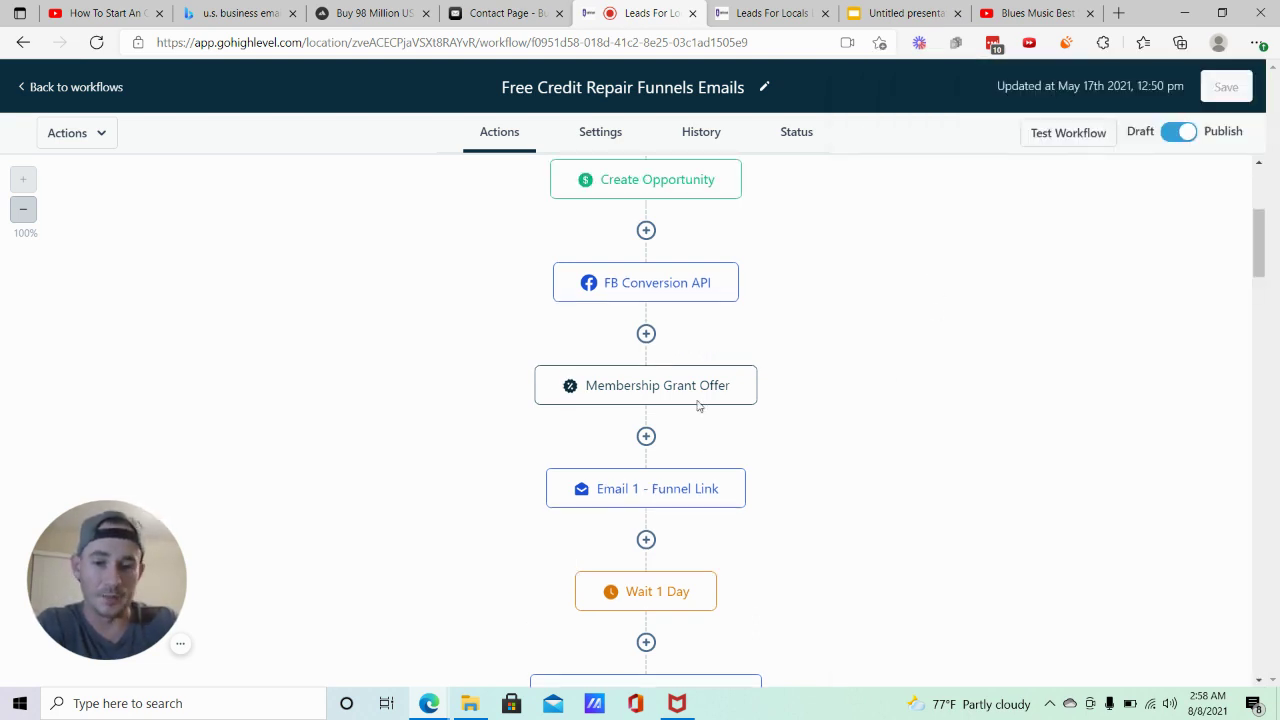
Recheck the Email 1 - Funnel Link settings, close them, and examine the wait and follow-up email steps after it
{"action": "left_click", "coordinate": [689, 486]}
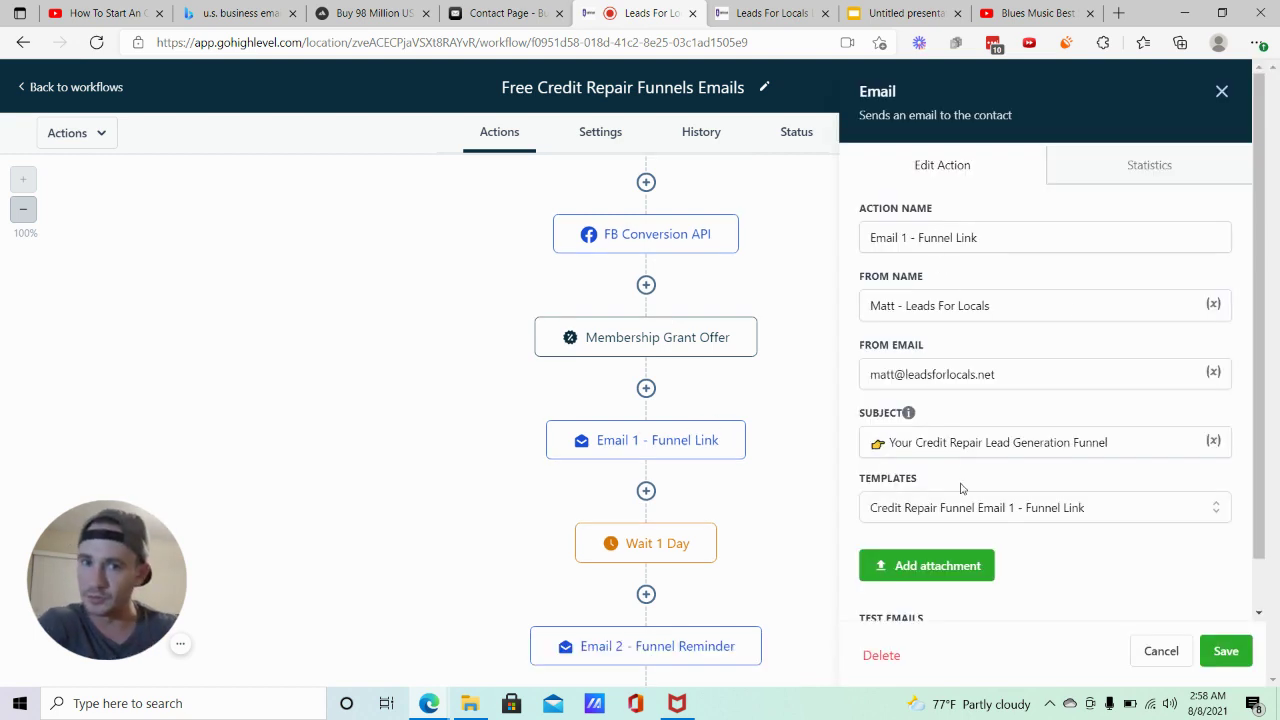
{"action": "left_click", "coordinate": [1222, 91]}
{"action": "scroll", "coordinate": [771, 451], "scroll_direction": "down", "scroll_amount": 2}
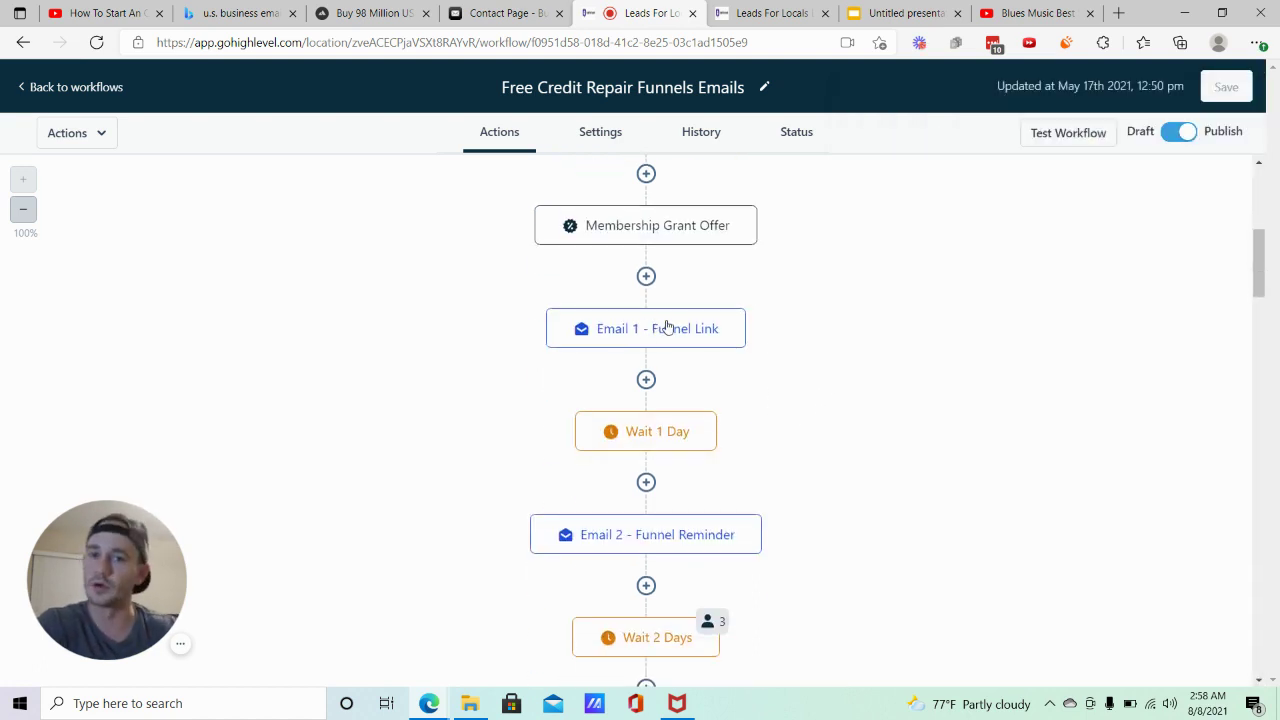
{"action": "scroll", "coordinate": [657, 399], "scroll_direction": "down", "scroll_amount": 1}
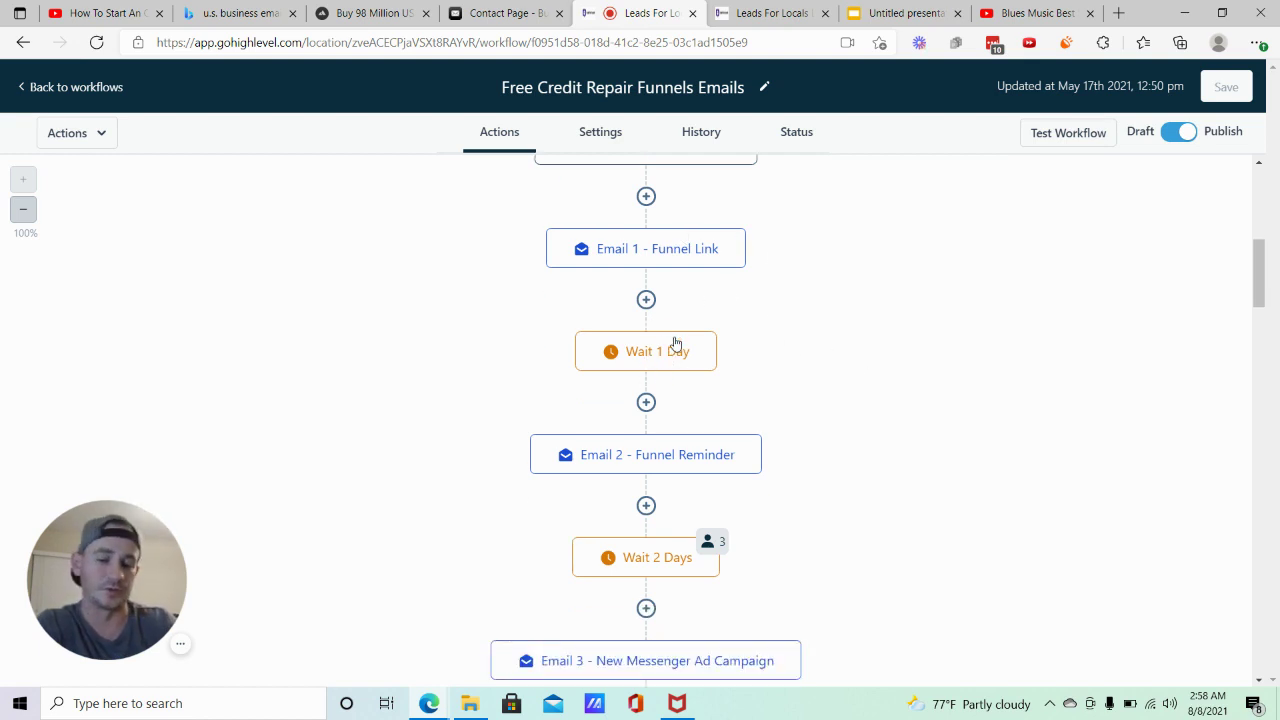
View the time unit options of a new Wait action between Wait 1 Day and Email 2 - Funnel Reminder, then cancel without adding any action
{"action": "left_click", "coordinate": [646, 402]}
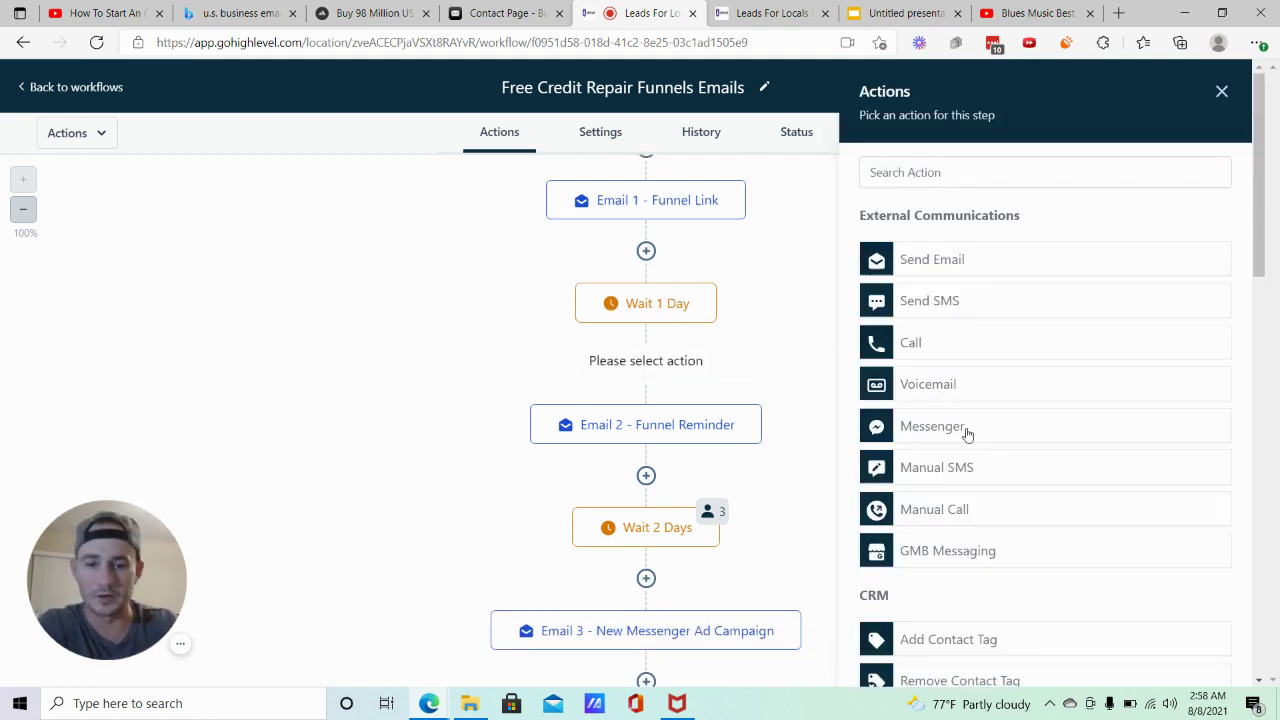
{"action": "scroll", "coordinate": [1000, 420], "scroll_direction": "down", "scroll_amount": 3}
{"action": "scroll", "coordinate": [1008, 430], "scroll_direction": "down", "scroll_amount": 5}
{"action": "left_click", "coordinate": [925, 634]}
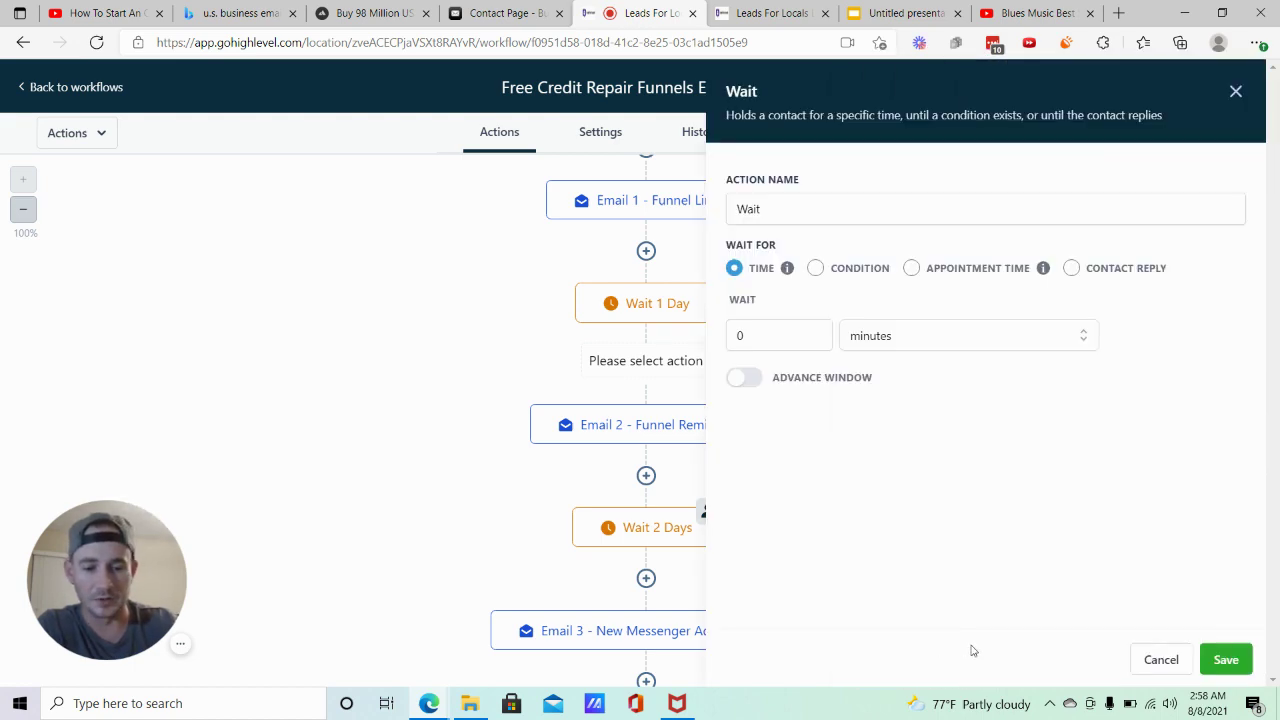
{"action": "left_click", "coordinate": [904, 343]}
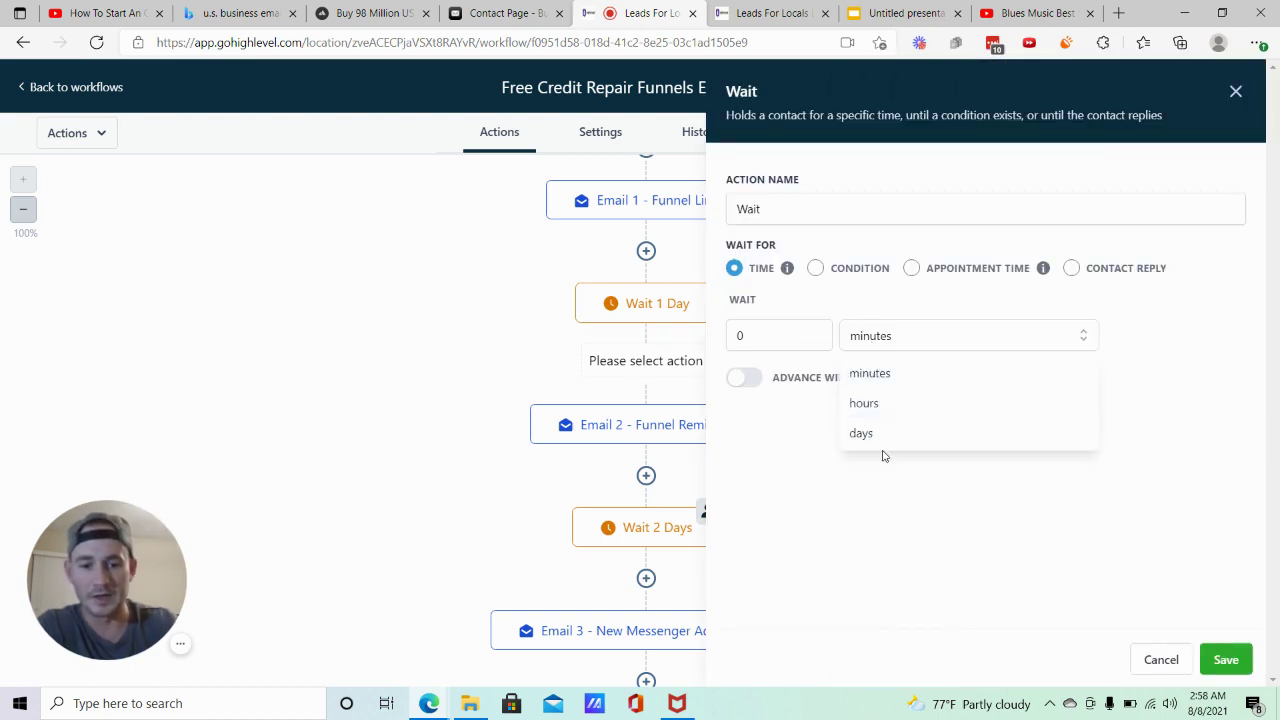
{"action": "left_click", "coordinate": [1180, 660]}
{"action": "left_click", "coordinate": [646, 404]}
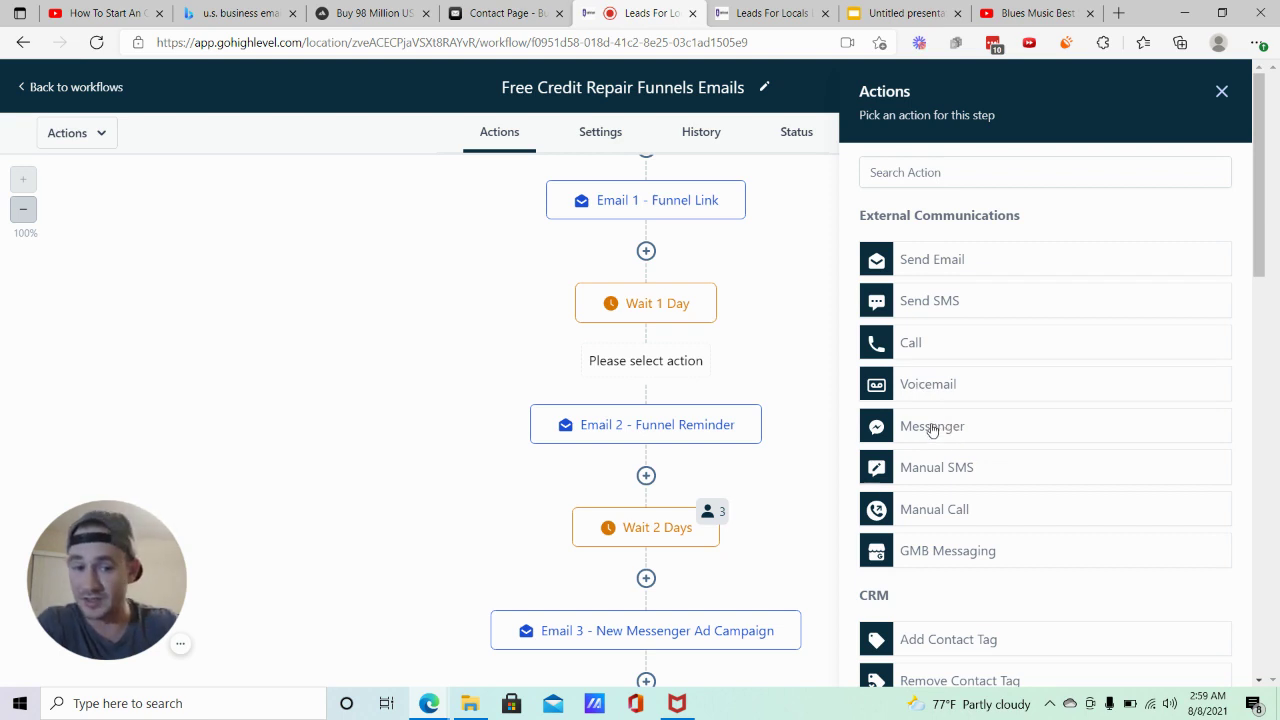
{"action": "left_click", "coordinate": [1221, 91]}
Examine the rest of the workflow's email and wait sequence, from Email 2 - Funnel Reminder through Email 14 to the end of the workflow
{"action": "scroll", "coordinate": [884, 362], "scroll_direction": "down", "scroll_amount": 2}
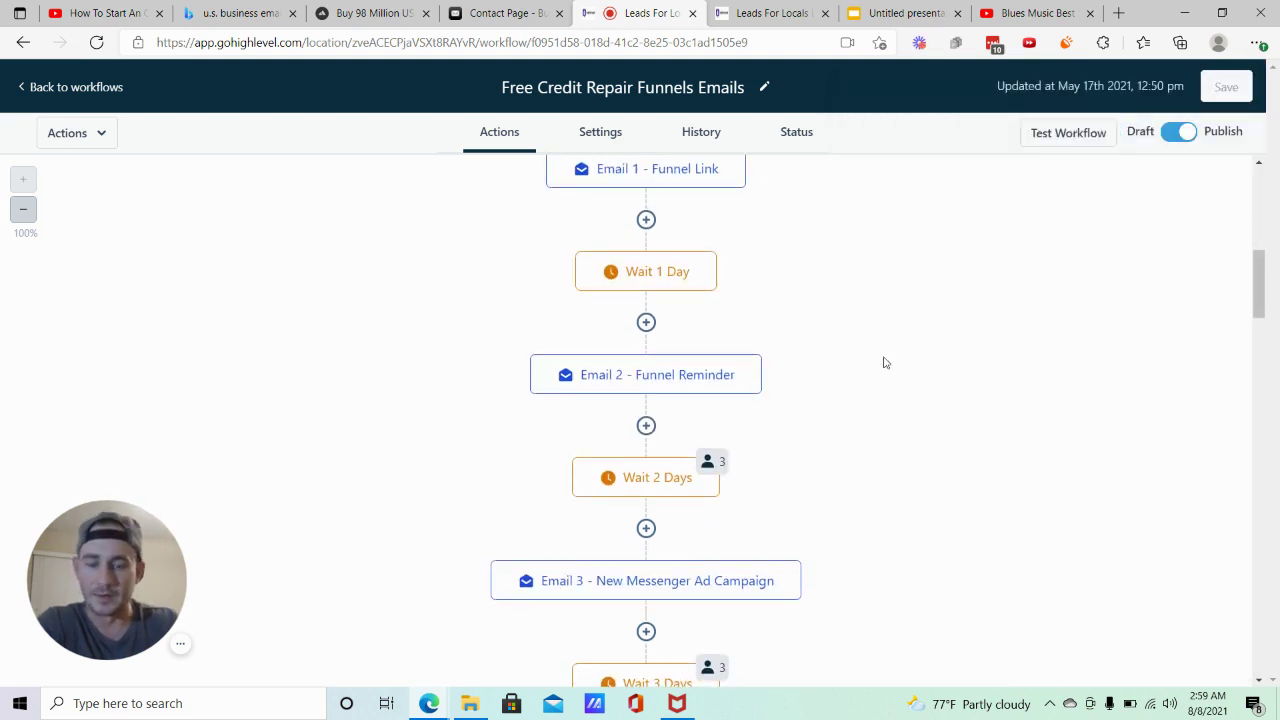
{"action": "scroll", "coordinate": [884, 362], "scroll_direction": "down", "scroll_amount": 1}
{"action": "scroll", "coordinate": [884, 363], "scroll_direction": "down", "scroll_amount": 2}
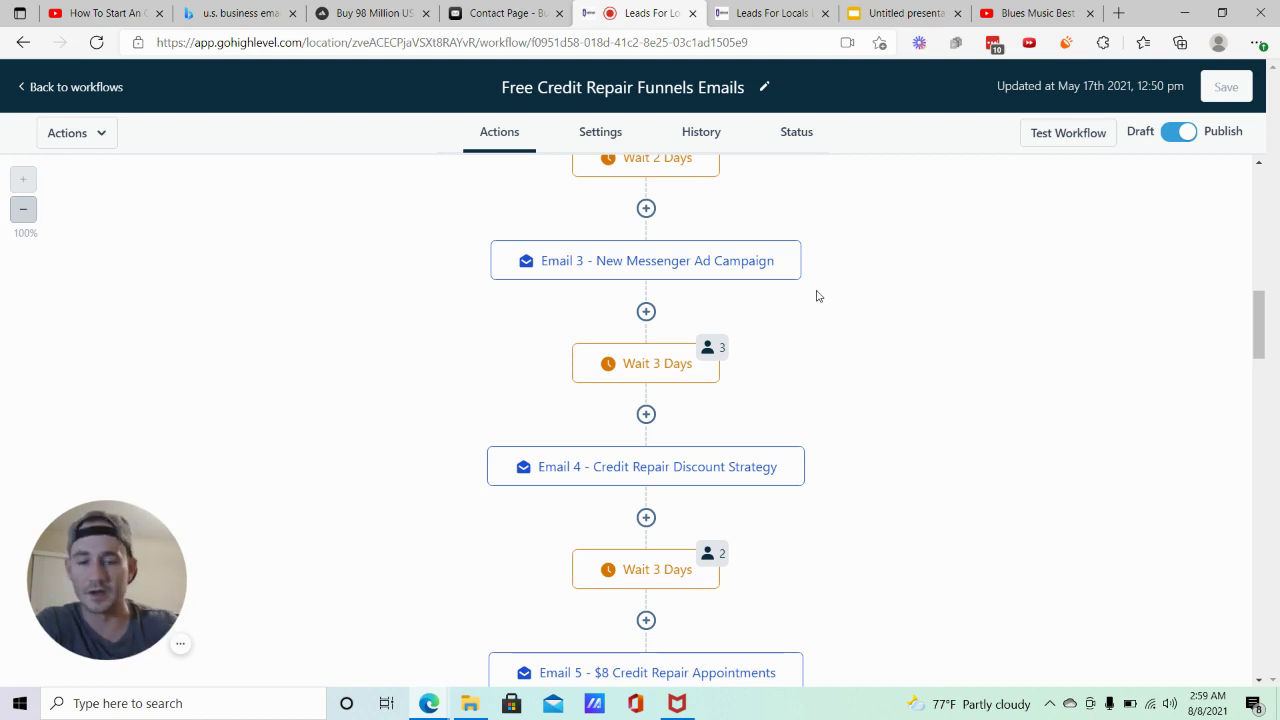
{"action": "scroll", "coordinate": [820, 294], "scroll_direction": "down", "scroll_amount": 3}
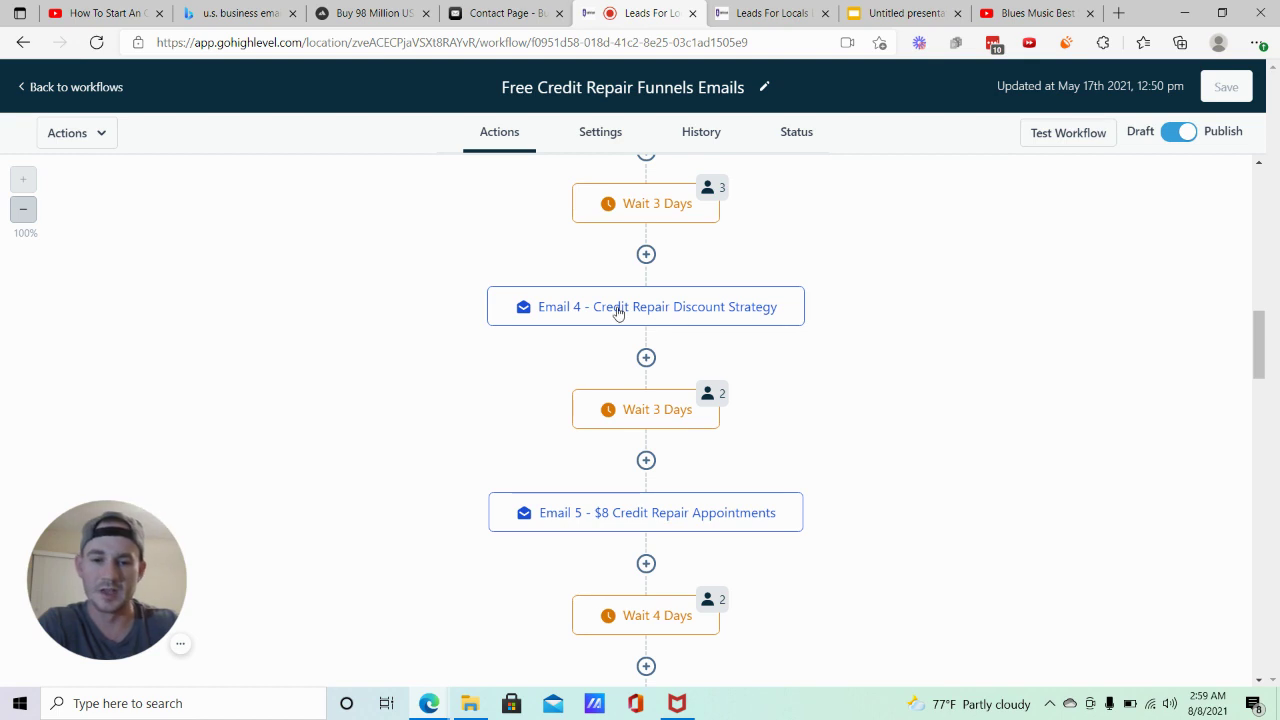
{"action": "scroll", "coordinate": [825, 262], "scroll_direction": "down", "scroll_amount": 1}
{"action": "scroll", "coordinate": [825, 262], "scroll_direction": "down", "scroll_amount": 2}
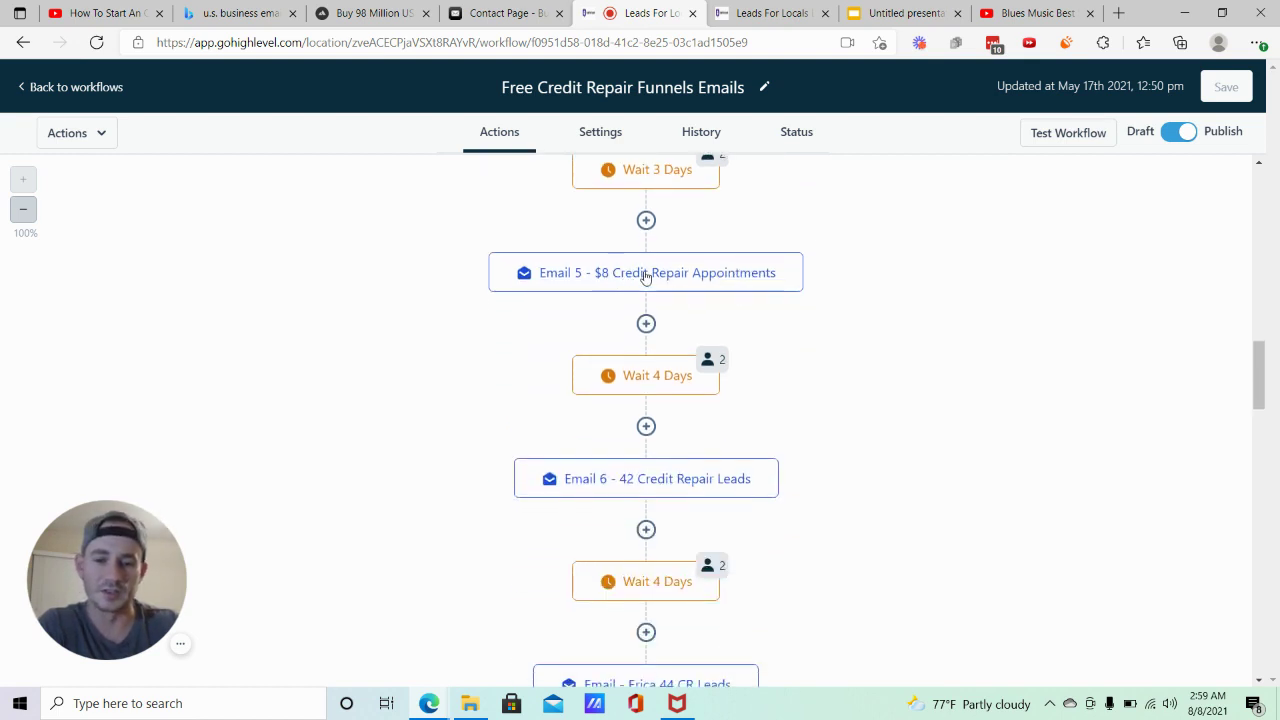
{"action": "scroll", "coordinate": [635, 402], "scroll_direction": "down", "scroll_amount": 1}
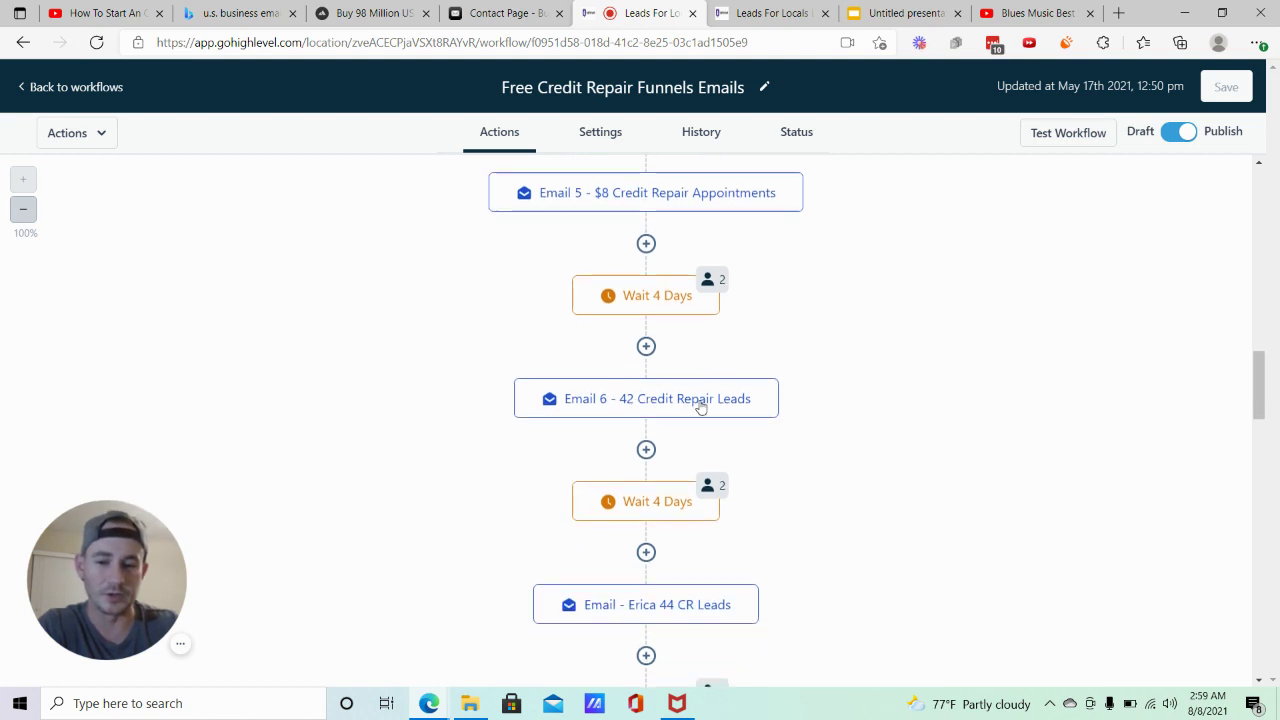
{"action": "scroll", "coordinate": [800, 372], "scroll_direction": "down", "scroll_amount": 3}
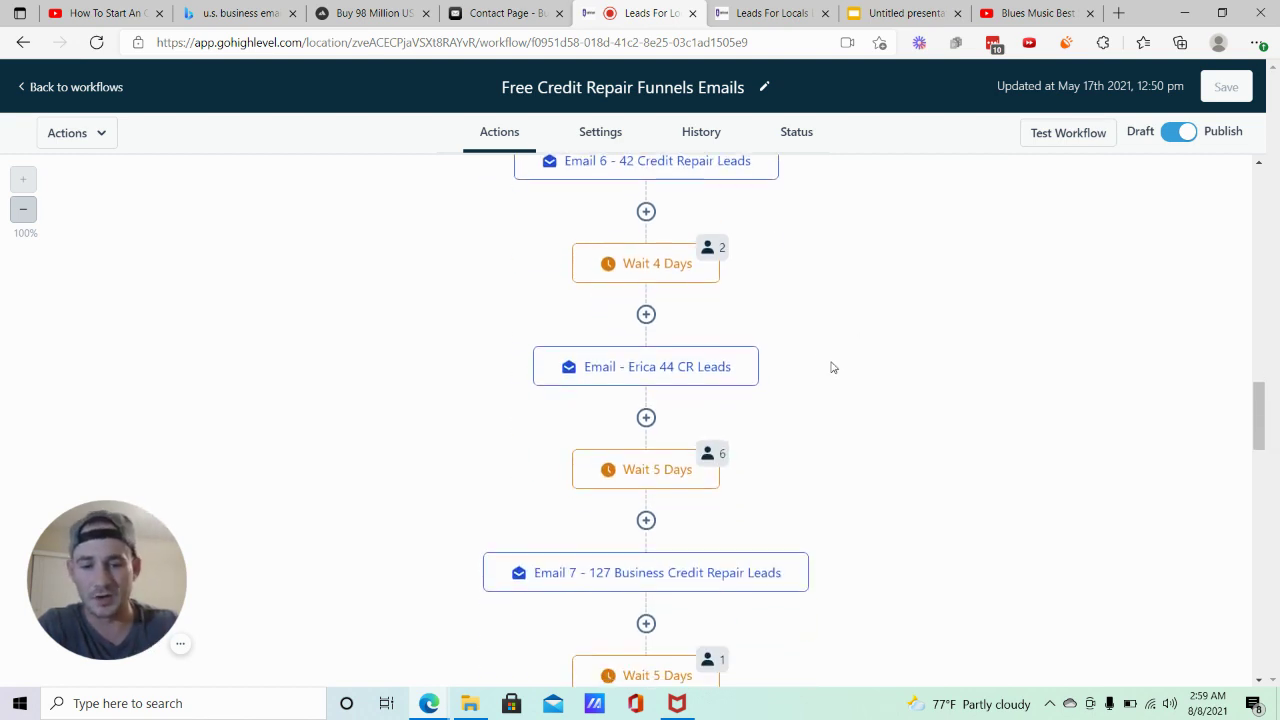
{"action": "scroll", "coordinate": [686, 363], "scroll_direction": "down", "scroll_amount": 2}
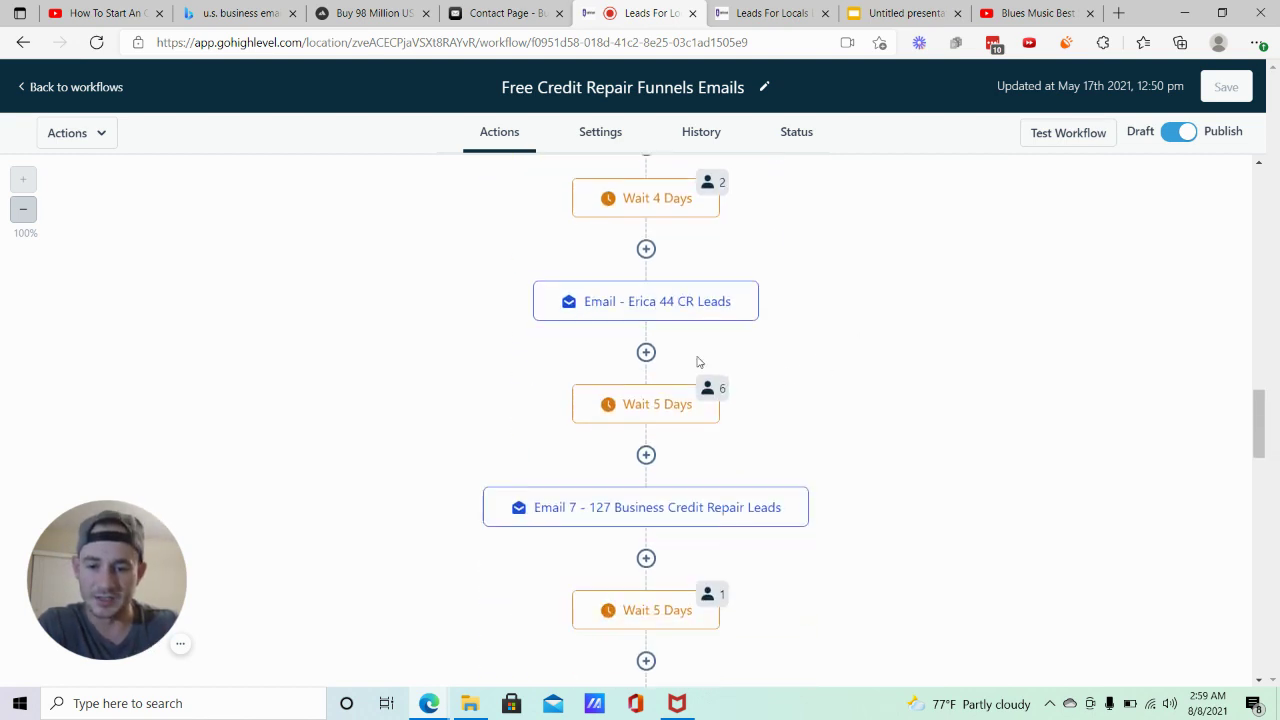
{"action": "scroll", "coordinate": [778, 416], "scroll_direction": "down", "scroll_amount": 2}
{"action": "scroll", "coordinate": [674, 486], "scroll_direction": "down", "scroll_amount": 3}
{"action": "scroll", "coordinate": [661, 425], "scroll_direction": "down", "scroll_amount": 2}
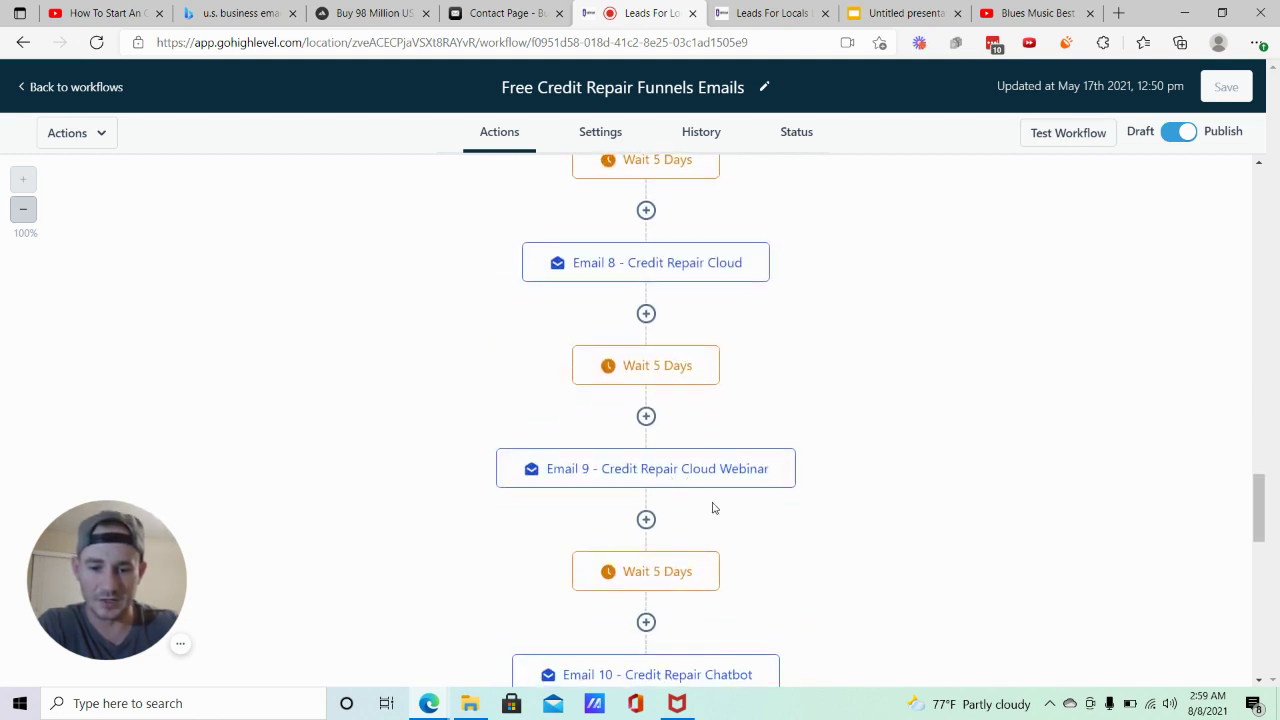
{"action": "scroll", "coordinate": [709, 503], "scroll_direction": "down", "scroll_amount": 3}
{"action": "scroll", "coordinate": [969, 390], "scroll_direction": "down", "scroll_amount": 3}
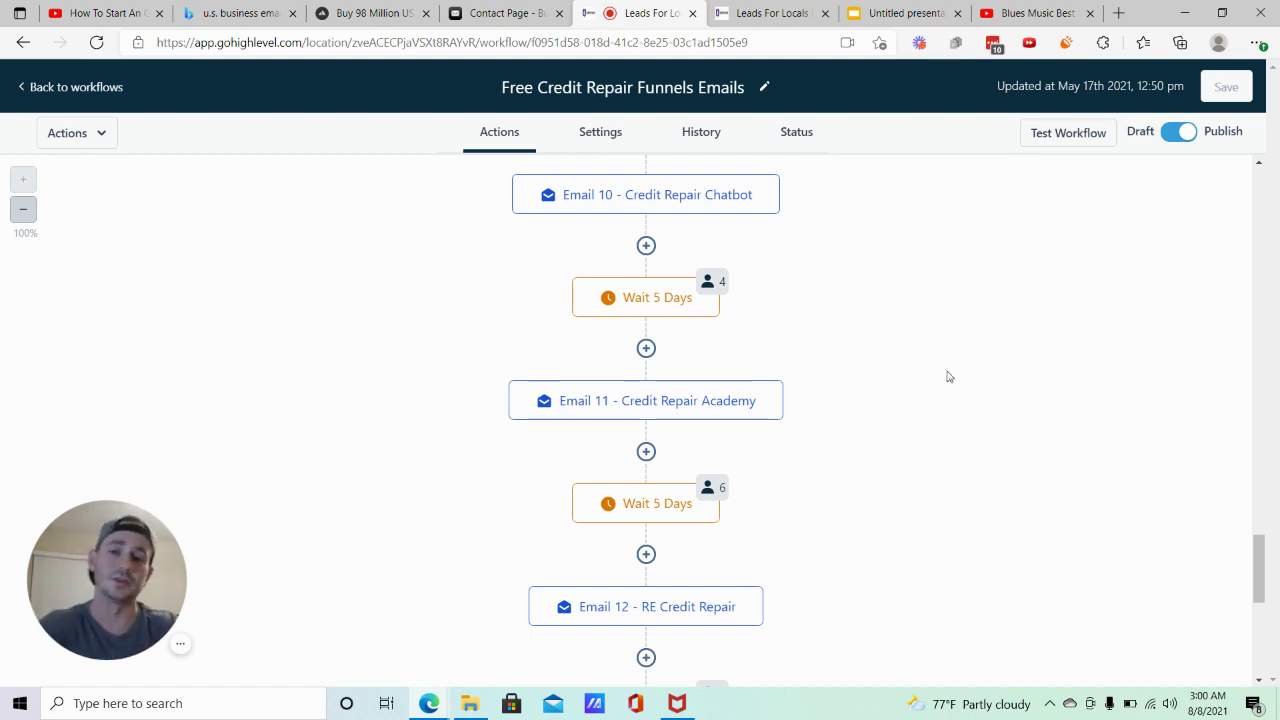
{"action": "scroll", "coordinate": [914, 236], "scroll_direction": "down", "scroll_amount": 5}
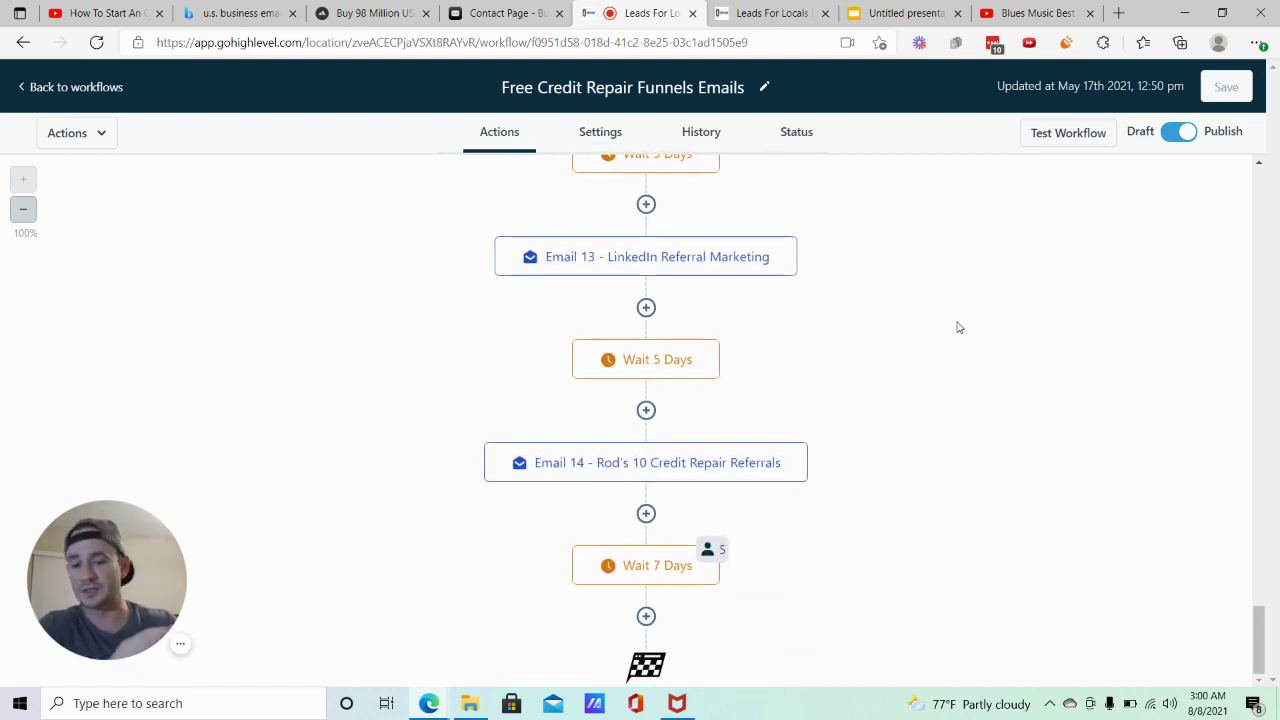
{"action": "left_click", "coordinate": [183, 644]}
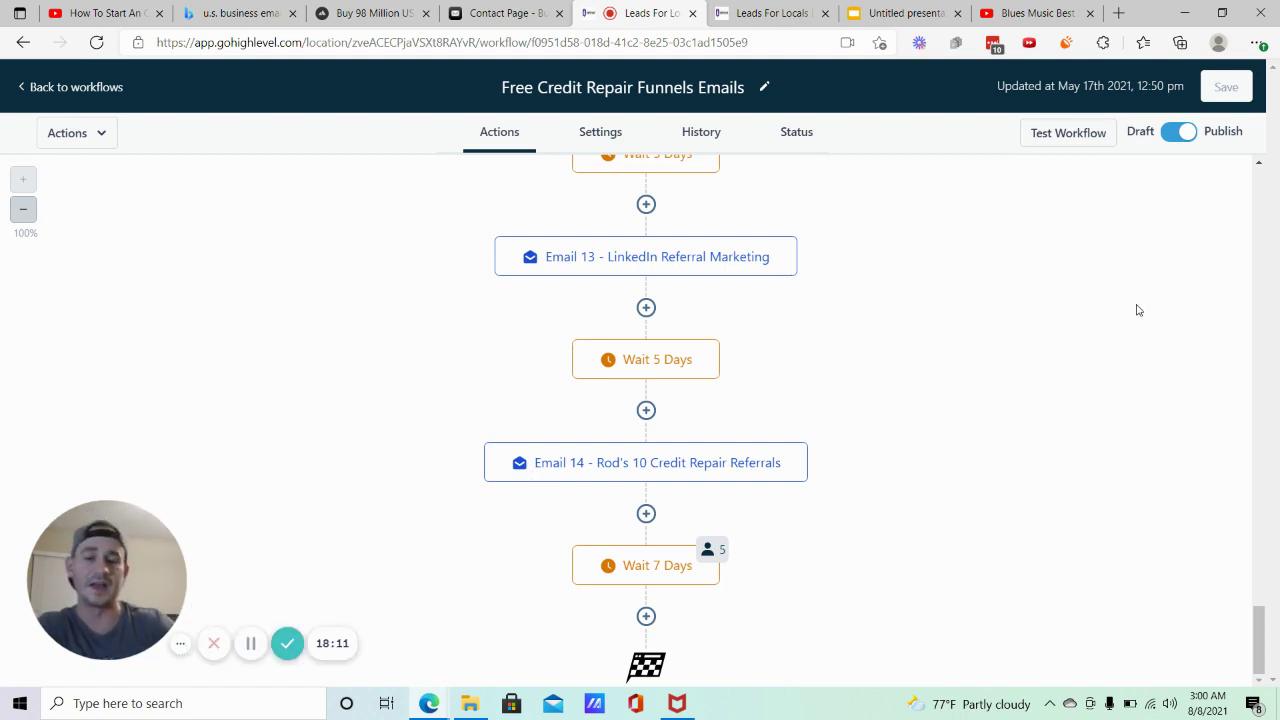